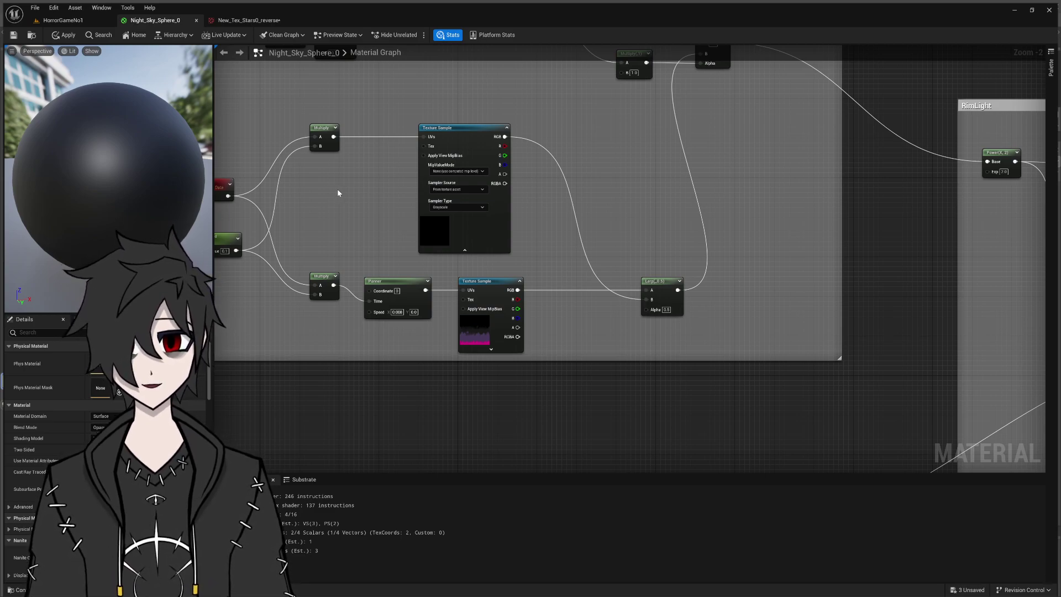
- Scroll the Night_Sky_Sphere_0 graph to view the panned cloud texture samples and Lerp blend
{"action": "scroll", "coordinate": [673, 213], "scroll_direction": "down", "scroll_amount": 4}
{"action": "scroll", "coordinate": [974, 245], "scroll_direction": "down", "scroll_amount": 2}
{"action": "scroll", "coordinate": [974, 244], "scroll_direction": "up", "scroll_amount": 2}
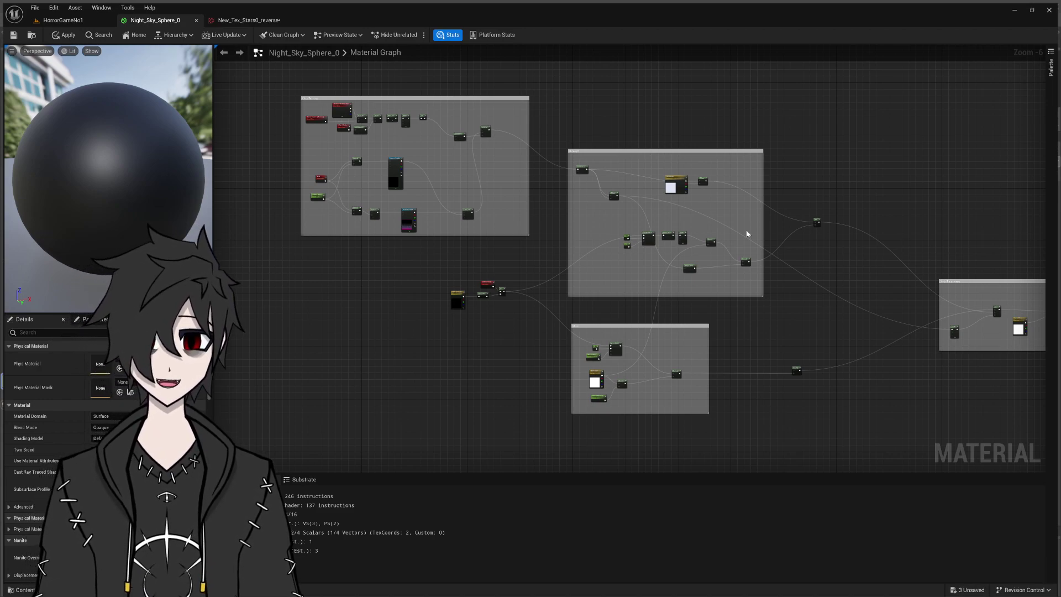
{"action": "scroll", "coordinate": [706, 344], "scroll_direction": "up", "scroll_amount": 3}
{"action": "scroll", "coordinate": [775, 267], "scroll_direction": "down", "scroll_amount": 2}
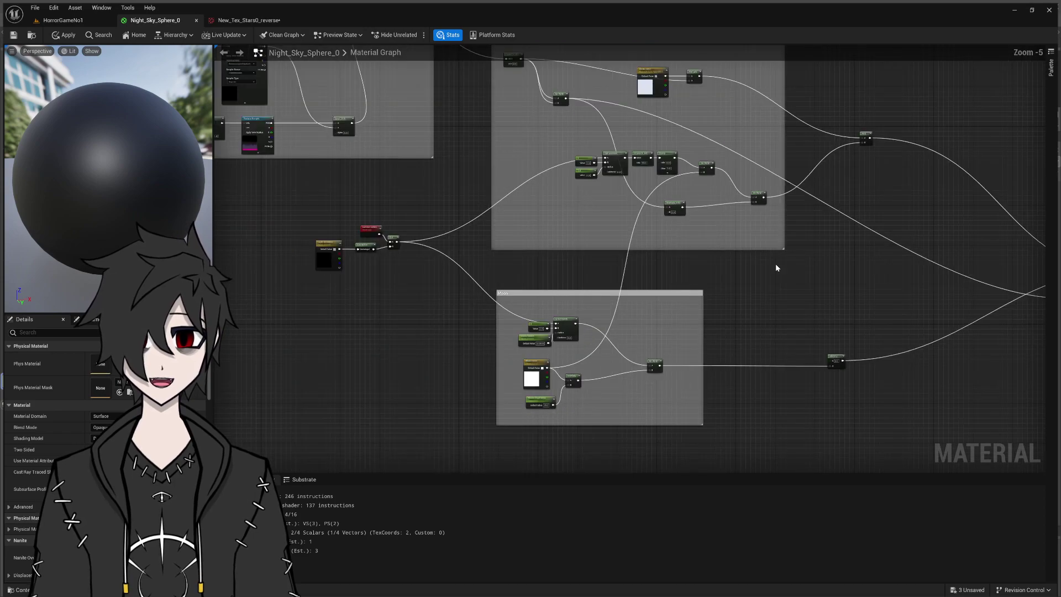
{"action": "scroll", "coordinate": [758, 357], "scroll_direction": "down", "scroll_amount": 1}
{"action": "scroll", "coordinate": [720, 225], "scroll_direction": "up", "scroll_amount": 1}
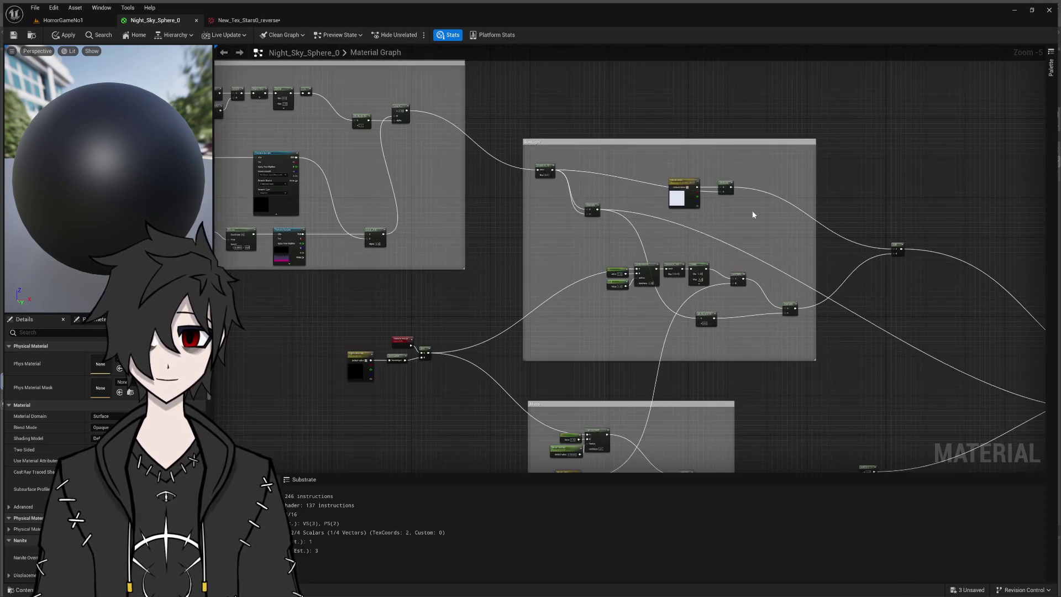
{"action": "scroll", "coordinate": [761, 208], "scroll_direction": "up", "scroll_amount": 2}
{"action": "scroll", "coordinate": [762, 211], "scroll_direction": "down", "scroll_amount": 1}
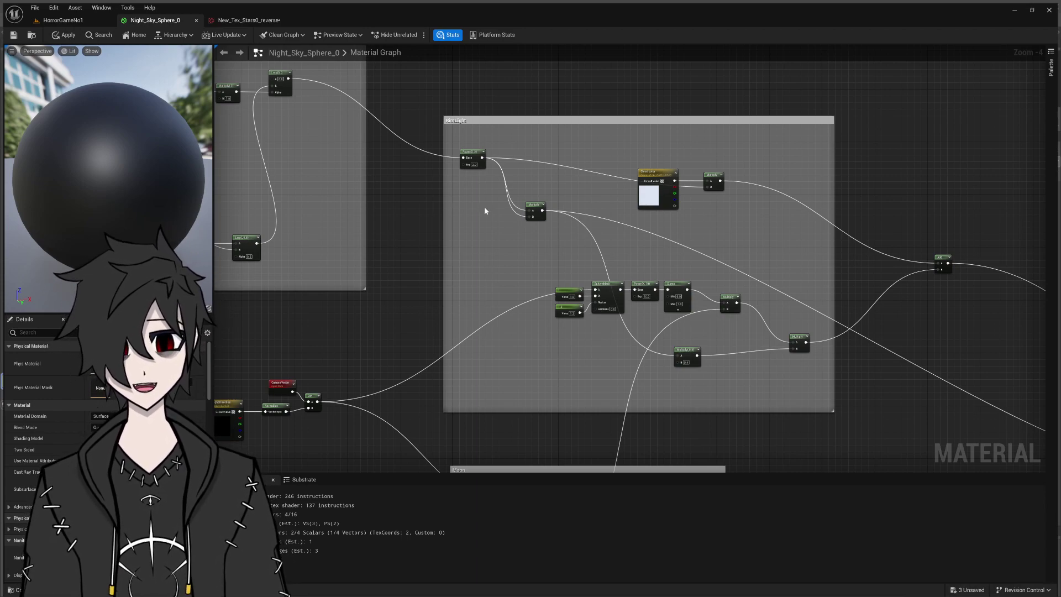
{"action": "scroll", "coordinate": [469, 215], "scroll_direction": "down", "scroll_amount": 1}
{"action": "scroll", "coordinate": [608, 194], "scroll_direction": "down", "scroll_amount": 3}
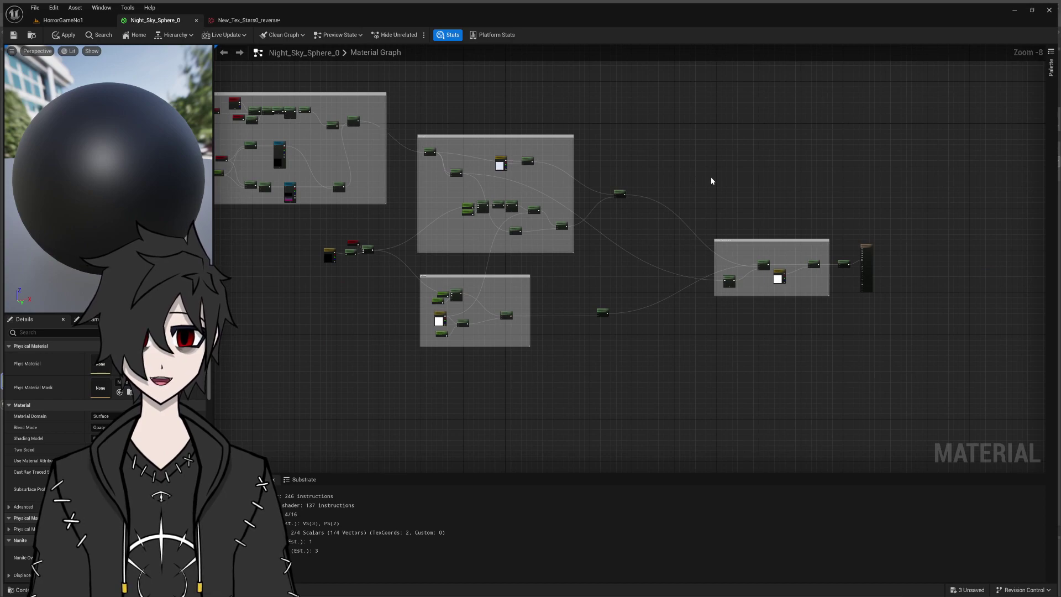
{"action": "scroll", "coordinate": [785, 199], "scroll_direction": "up", "scroll_amount": 1}
{"action": "scroll", "coordinate": [873, 220], "scroll_direction": "up", "scroll_amount": 2}
{"action": "scroll", "coordinate": [948, 253], "scroll_direction": "down", "scroll_amount": 4}
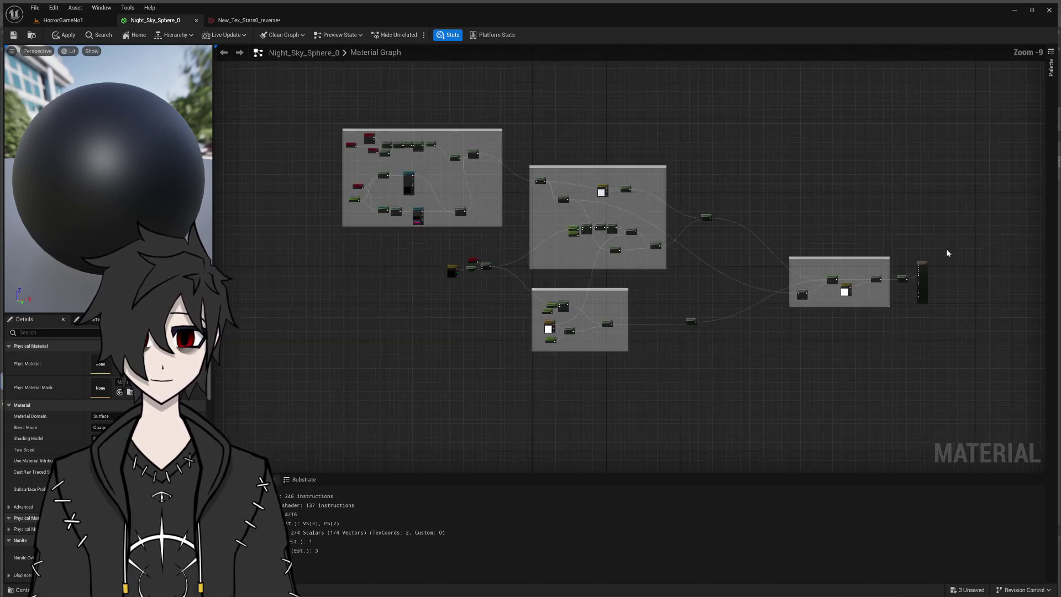
{"action": "scroll", "coordinate": [470, 218], "scroll_direction": "up", "scroll_amount": 7}
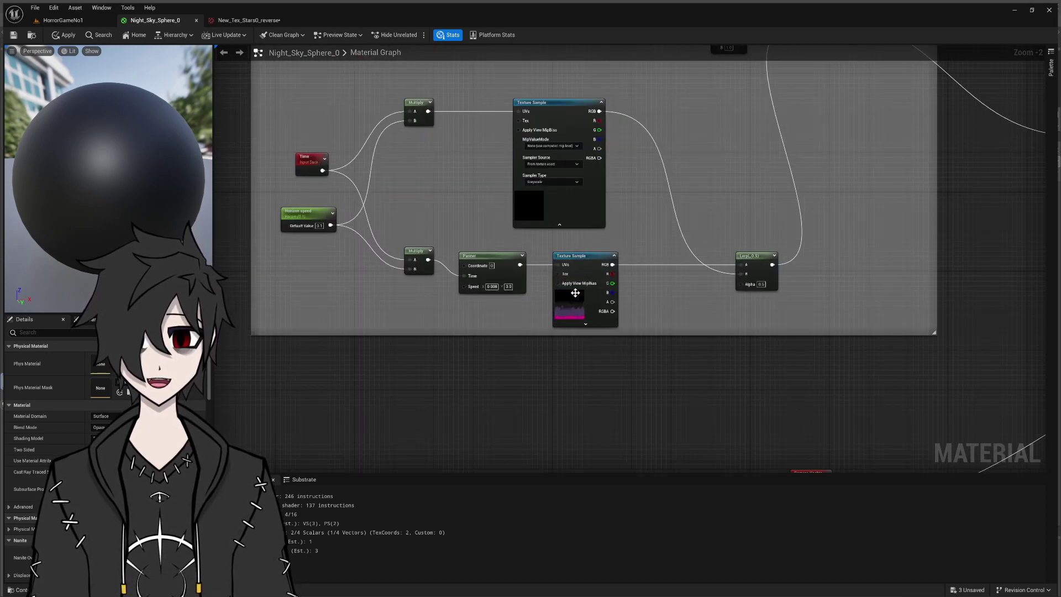
- Find Tex_Panning_Clouds0 in the texture assets from the lower cloud sample and open it
{"action": "left_click", "coordinate": [586, 324]}
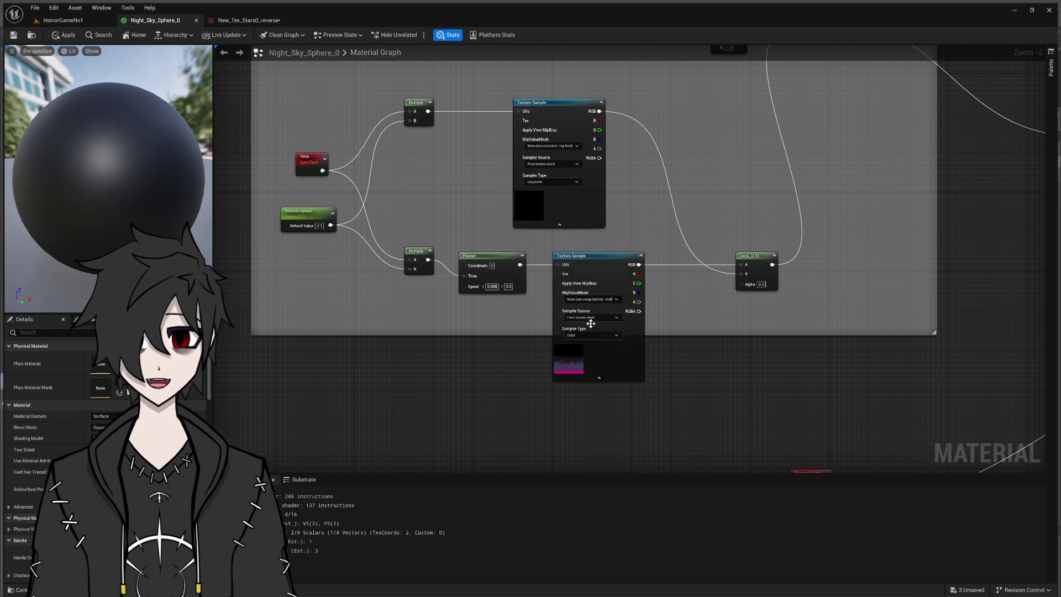
{"action": "left_click", "coordinate": [602, 380]}
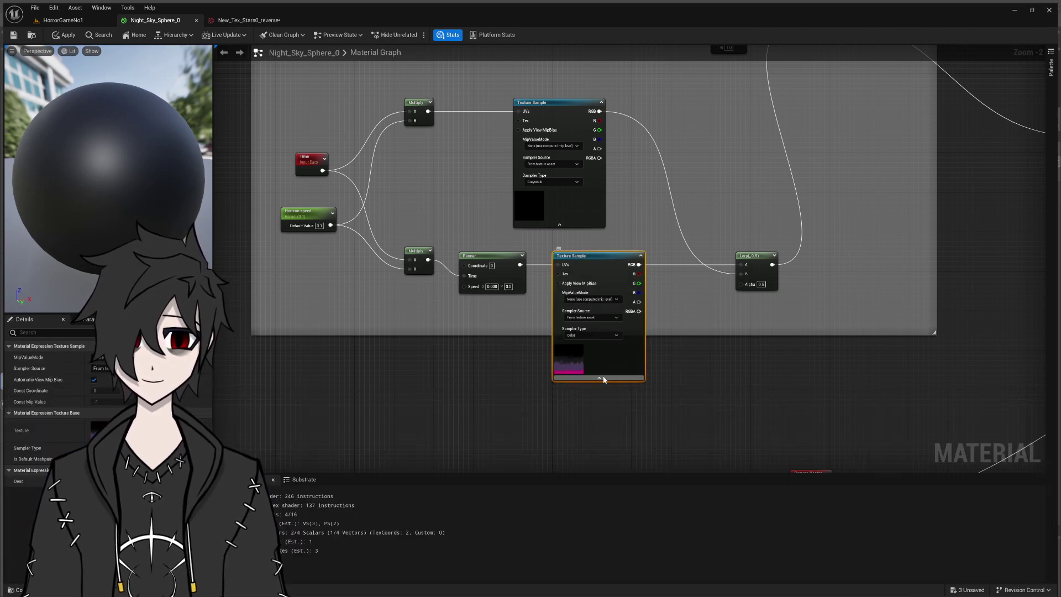
{"action": "left_click", "coordinate": [600, 379]}
{"action": "key", "text": "ctrl+space"}
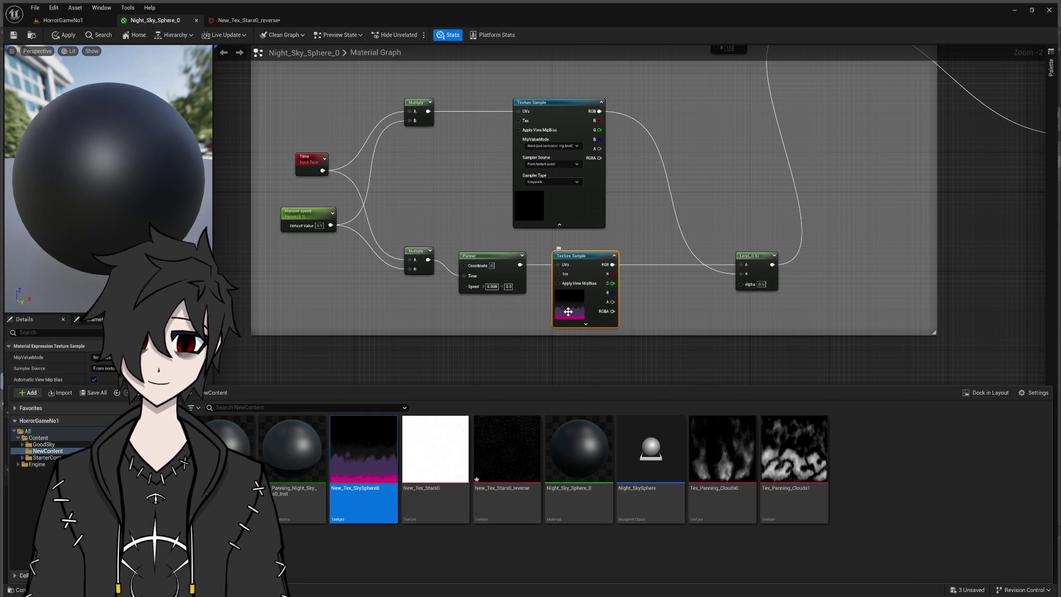
{"action": "left_click", "coordinate": [407, 363]}
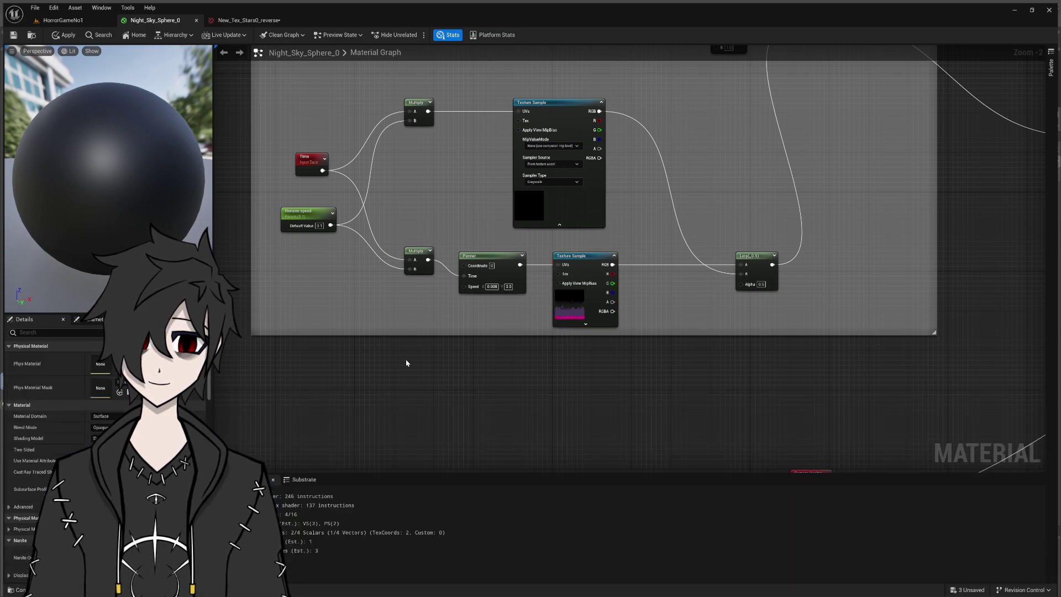
{"action": "left_click", "coordinate": [585, 311]}
{"action": "key", "text": "ctrl+space"}
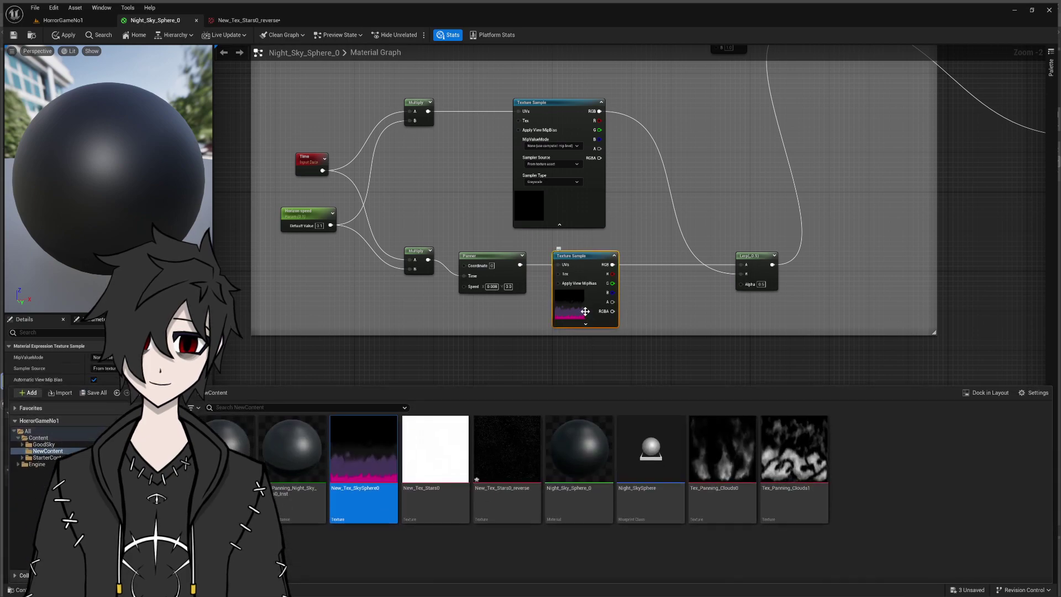
{"action": "left_click", "coordinate": [720, 453]}
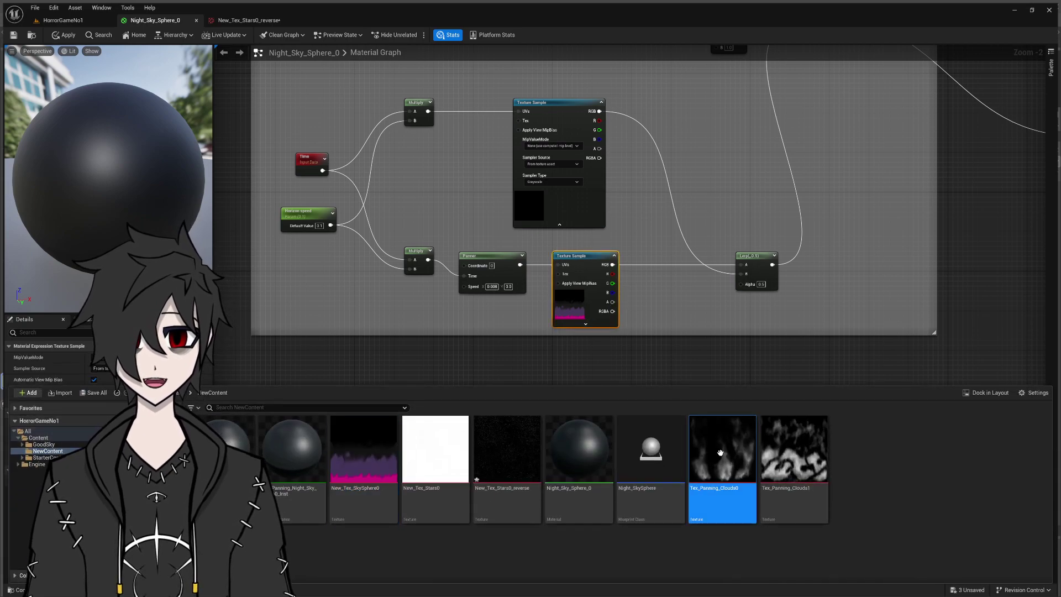
{"action": "double_click", "coordinate": [720, 453]}
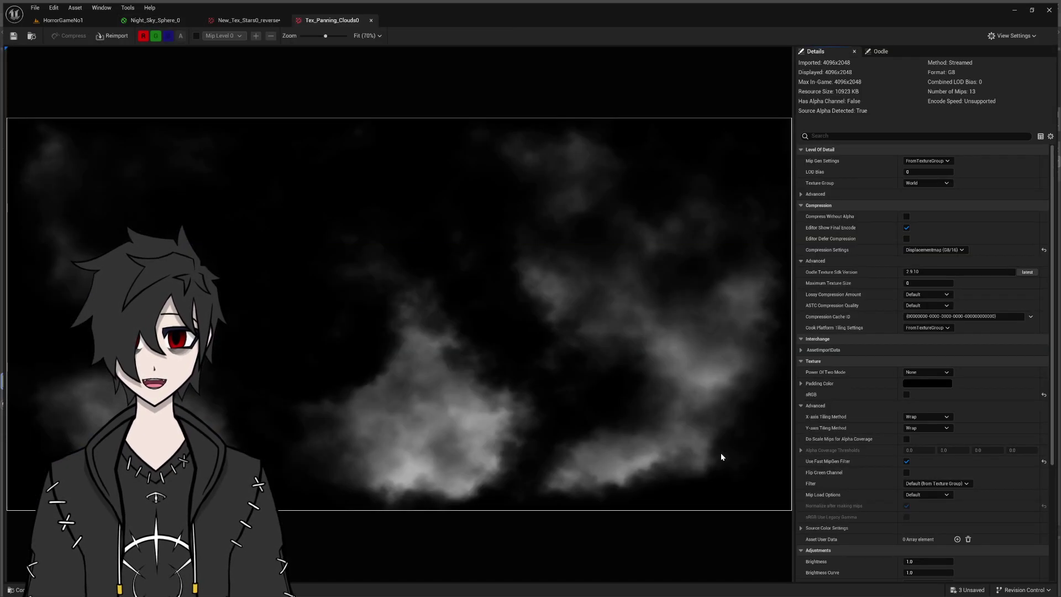
- Close the cloud and star texture editors and assign the white texture to the upper sample
{"action": "left_click", "coordinate": [371, 20]}
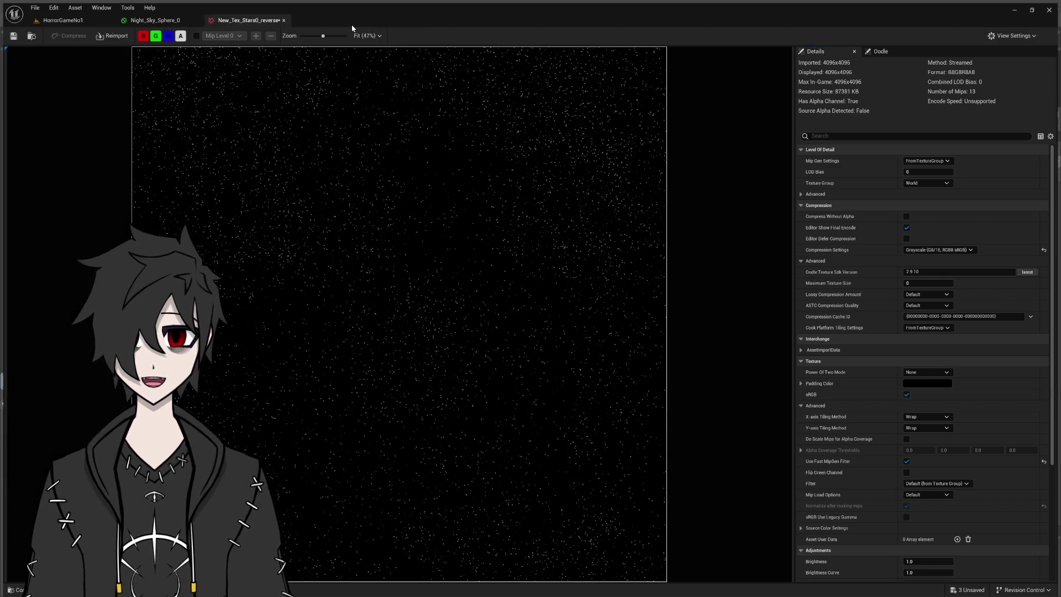
{"action": "left_click", "coordinate": [283, 20]}
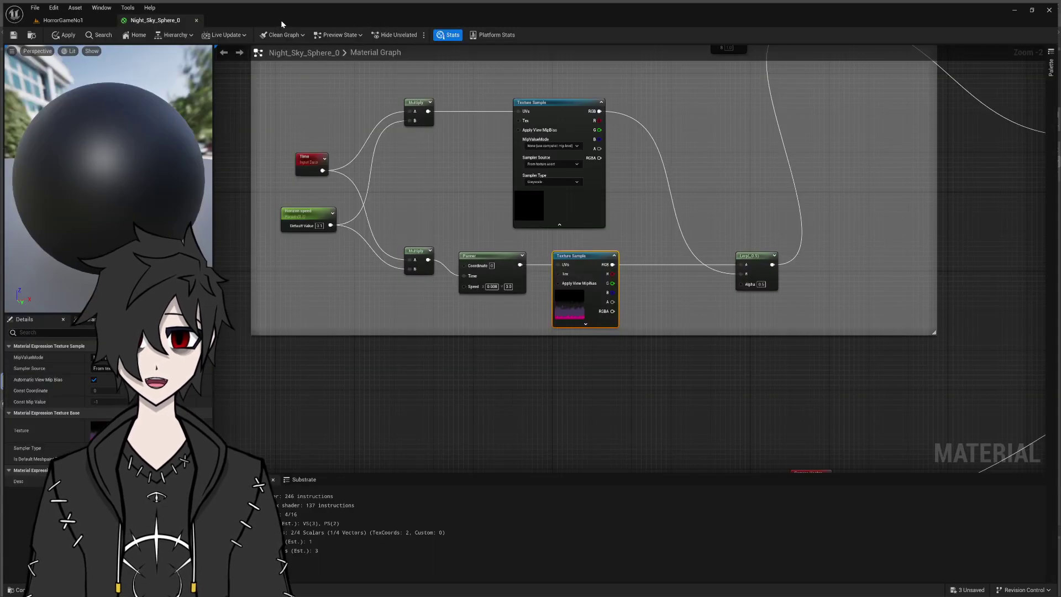
{"action": "left_click", "coordinate": [542, 198]}
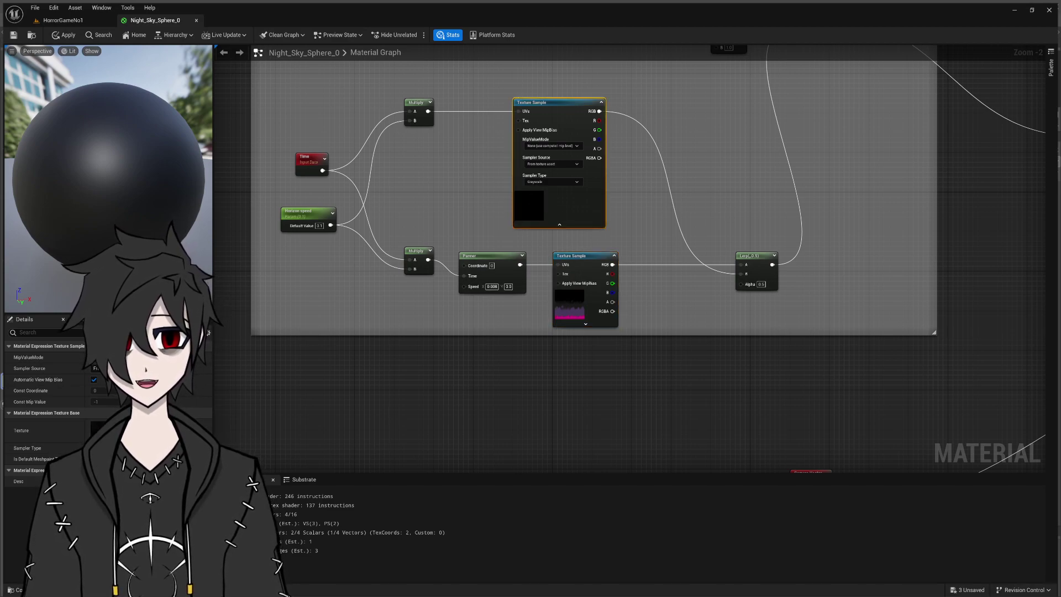
{"action": "left_click", "coordinate": [117, 436]}
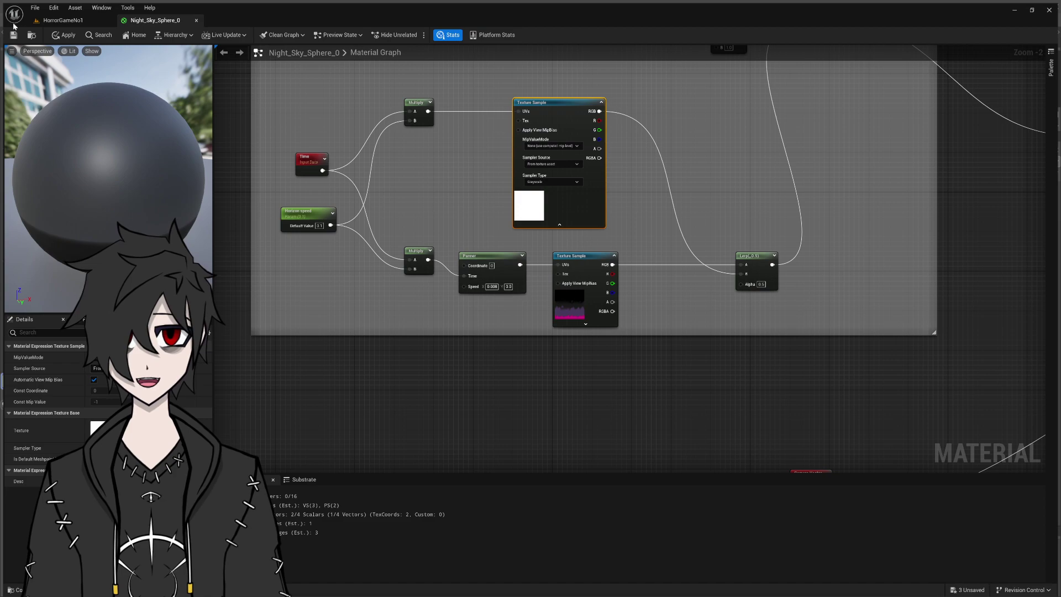
{"action": "left_click", "coordinate": [64, 21]}
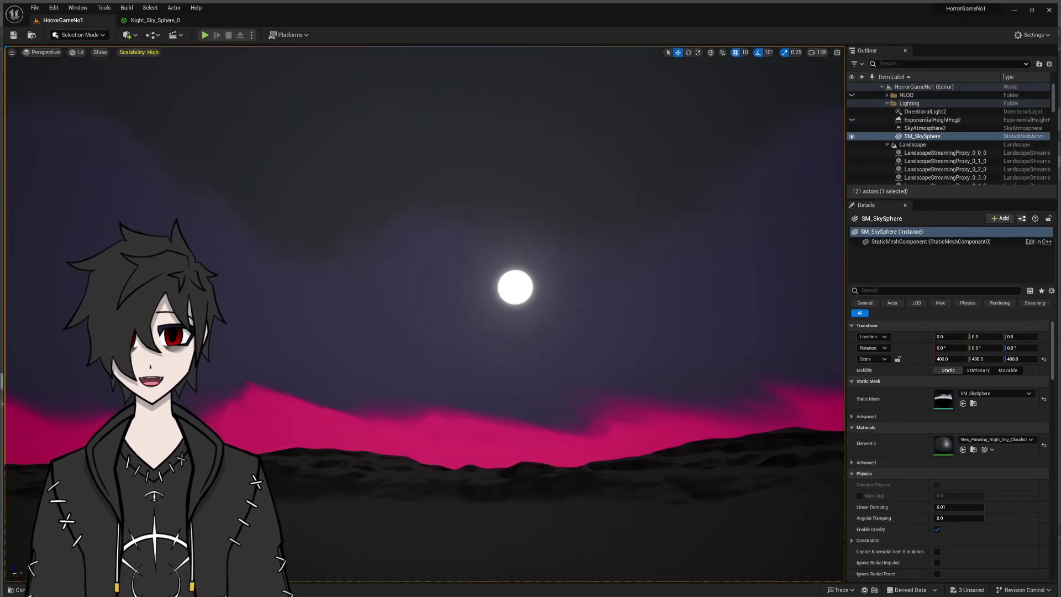
{"action": "mouse_move", "coordinate": [424, 314]}
{"action": "right_mouse_down"}
{"action": "mouse_move", "coordinate": [376, 277]}
{"action": "mouse_move", "coordinate": [419, 318]}
{"action": "right_mouse_up"}
{"action": "key", "text": "e"}
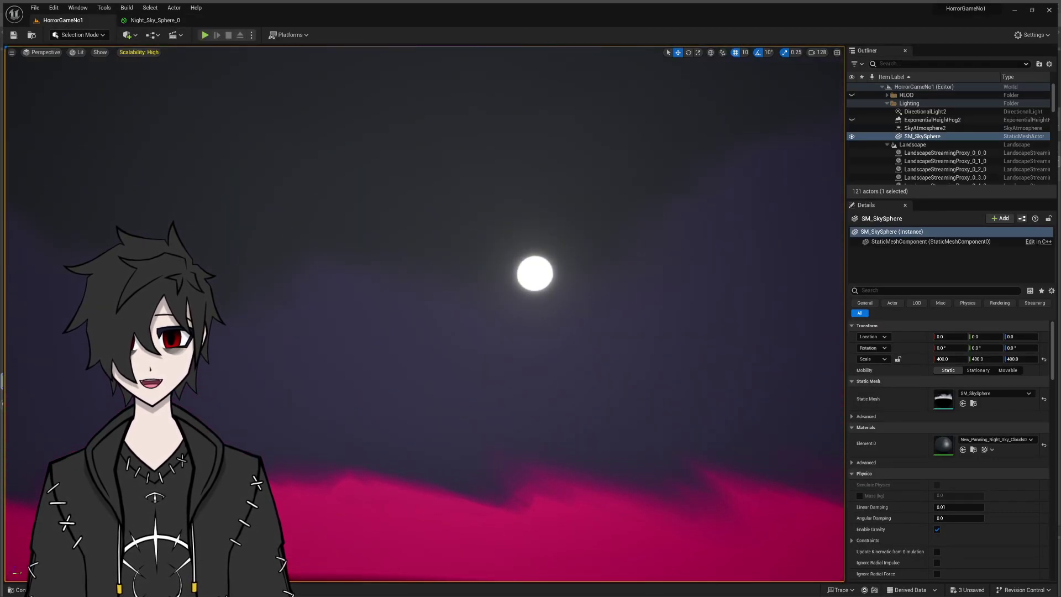
{"action": "right_click_drag", "start_coordinate": [419, 319], "coordinate": [321, 398]}
{"action": "key", "text": "s"}
{"action": "key", "text": "w"}
{"action": "right_click_drag", "start_coordinate": [425, 342], "coordinate": [426, 309]}
{"action": "scroll", "coordinate": [426, 296], "scroll_direction": "down", "scroll_amount": 4}
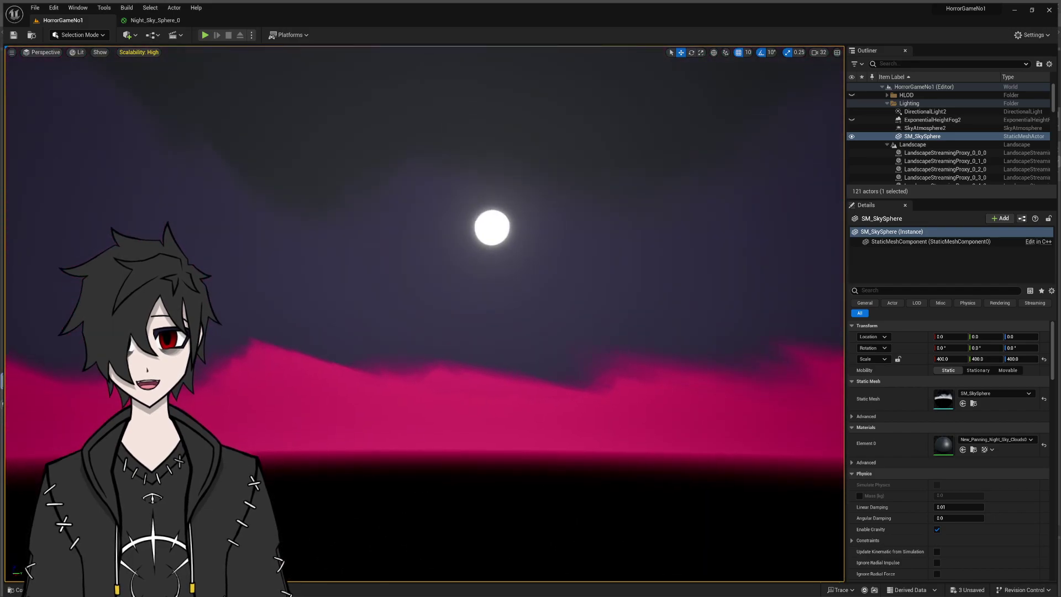
{"action": "key", "text": "s"}
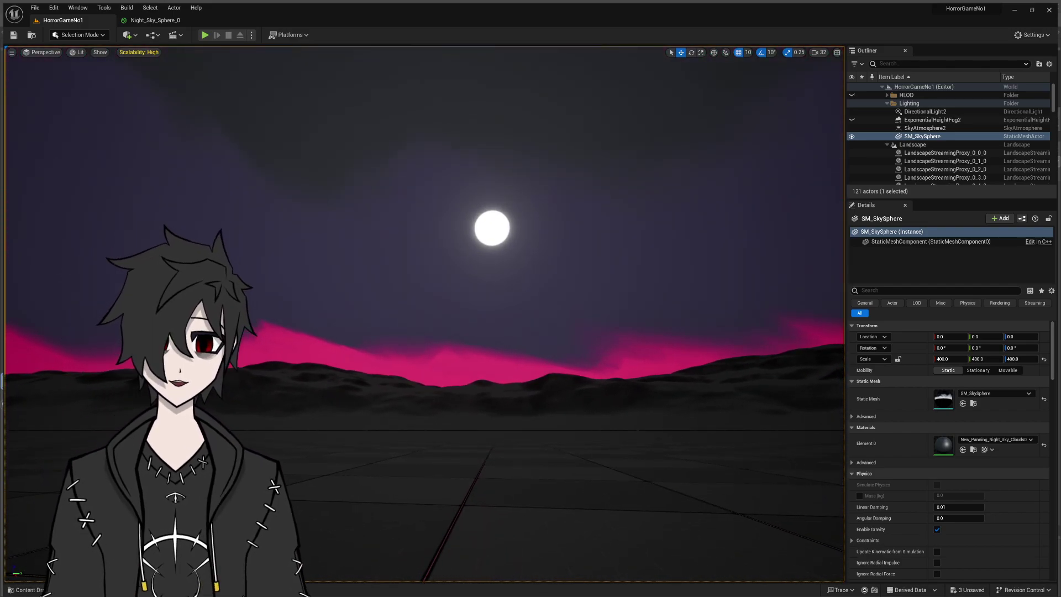
{"action": "left_click", "coordinate": [409, 161]}
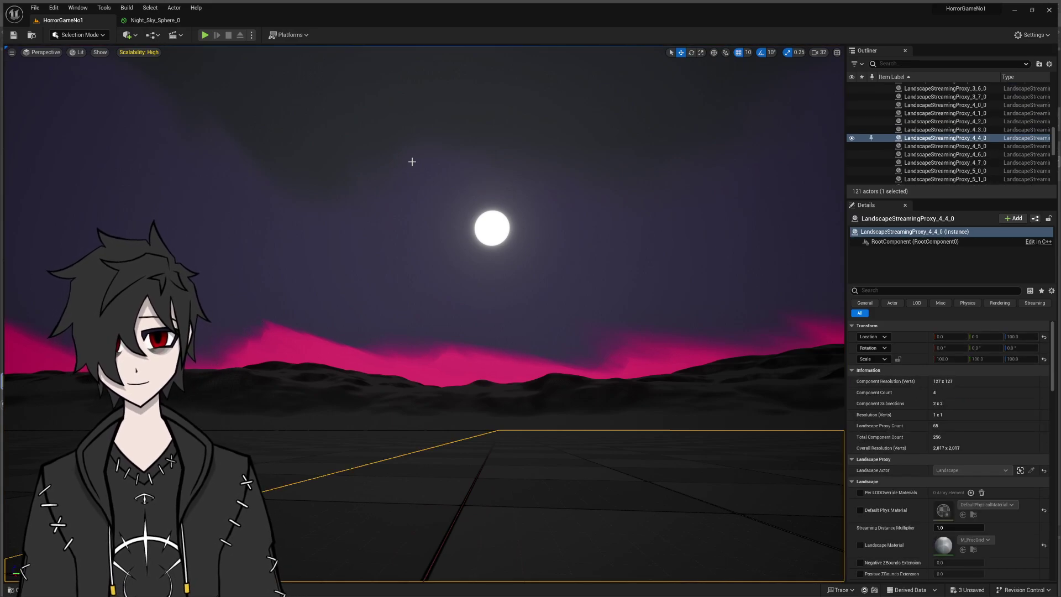
{"action": "left_click", "coordinate": [154, 21]}
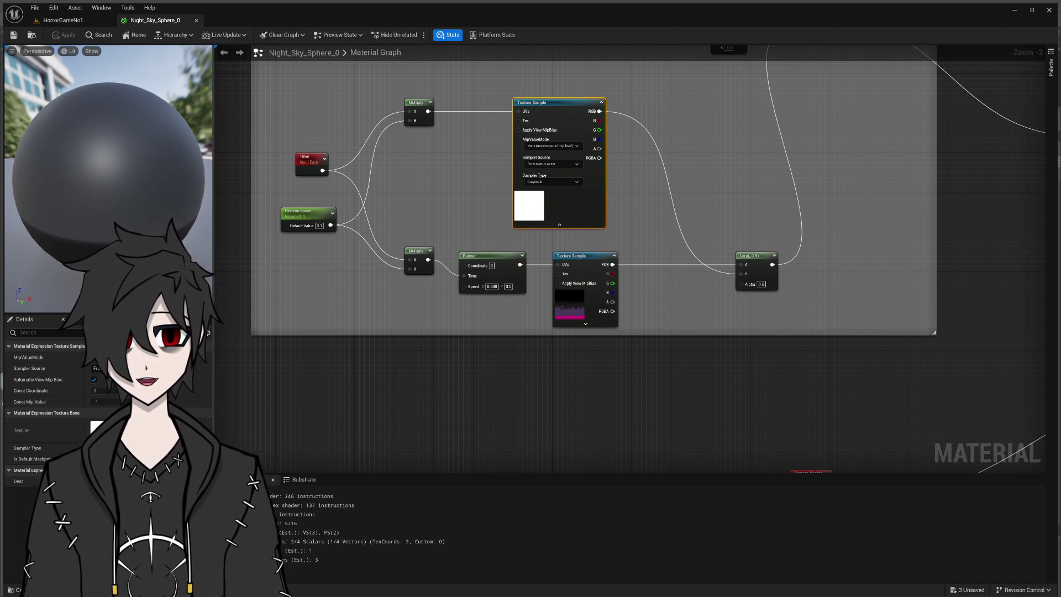
- Preview the material on cube, cylinder and sphere shapes, orbiting around each
{"action": "scroll", "coordinate": [108, 178], "scroll_direction": "up", "scroll_amount": 3}
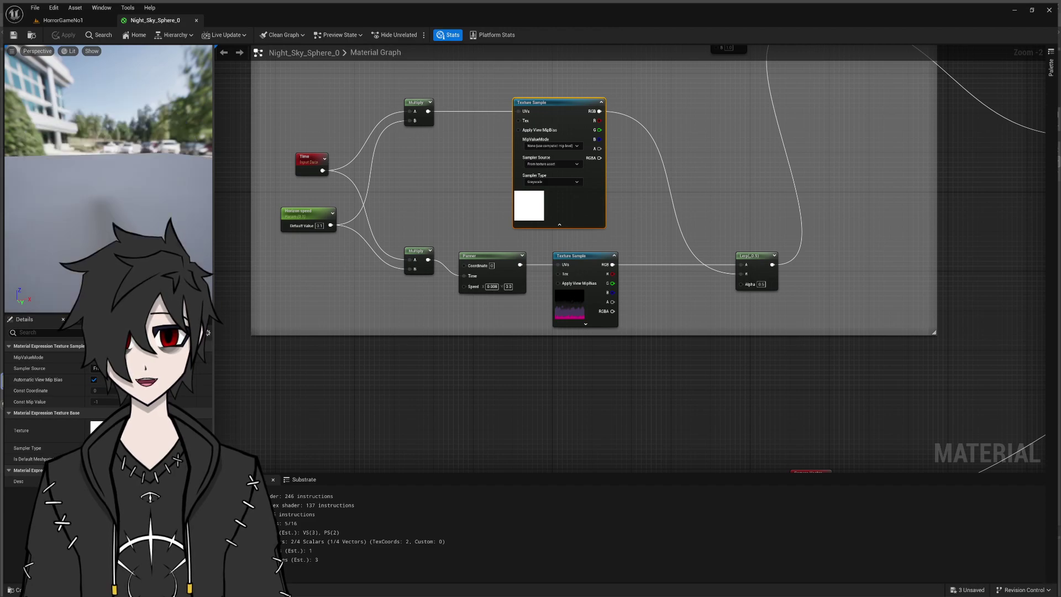
{"action": "left_click", "coordinate": [191, 304]}
{"action": "left_click_drag", "start_coordinate": [109, 179], "coordinate": [191, 179]}
{"action": "left_click_drag", "start_coordinate": [87, 228], "coordinate": [105, 228]}
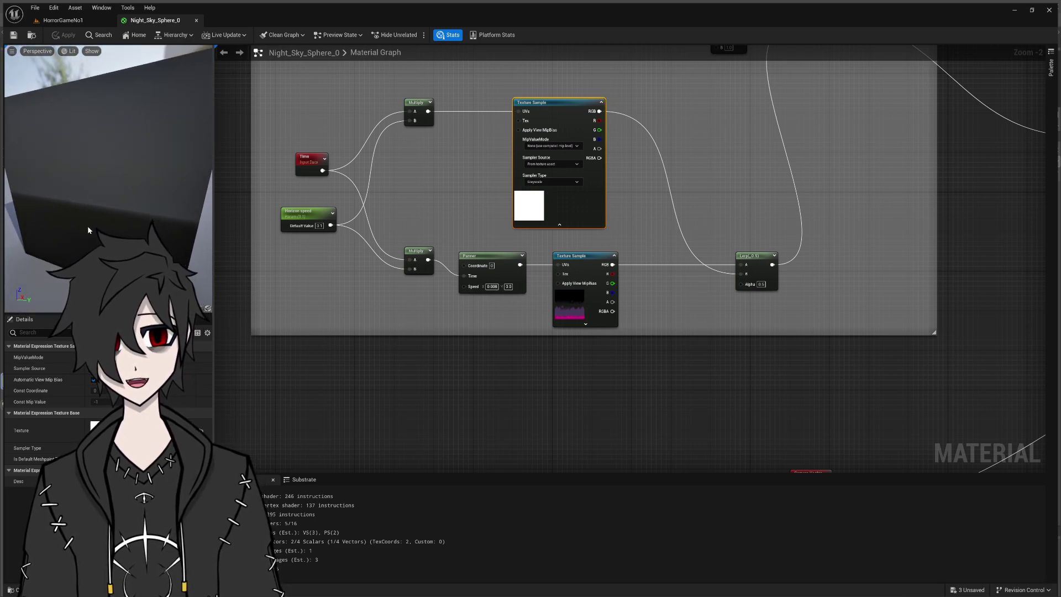
{"action": "scroll", "coordinate": [87, 228], "scroll_direction": "up", "scroll_amount": 4}
{"action": "scroll", "coordinate": [90, 238], "scroll_direction": "down", "scroll_amount": 5}
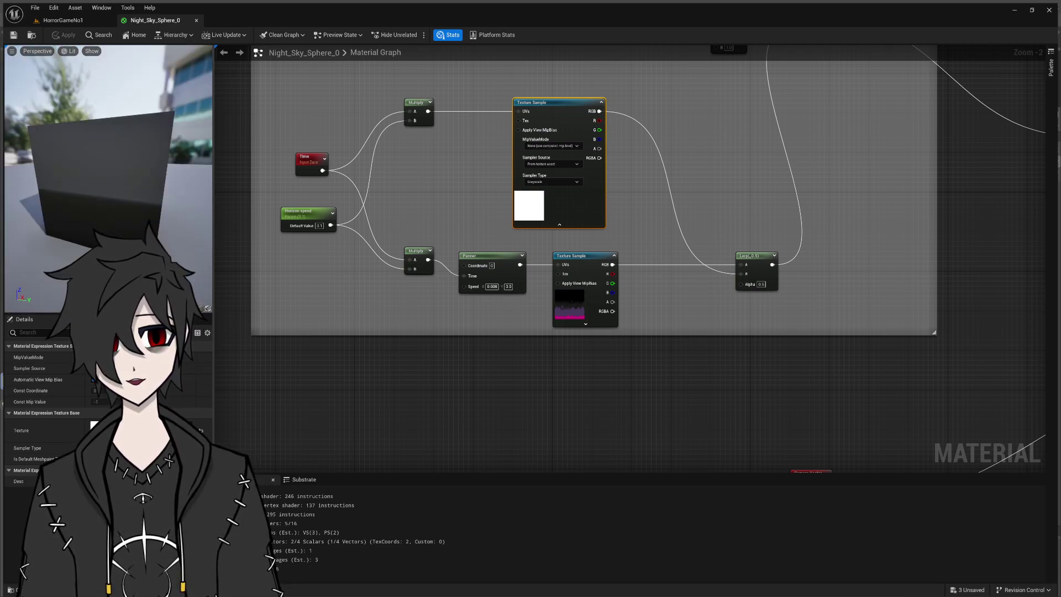
{"action": "left_click", "coordinate": [179, 308]}
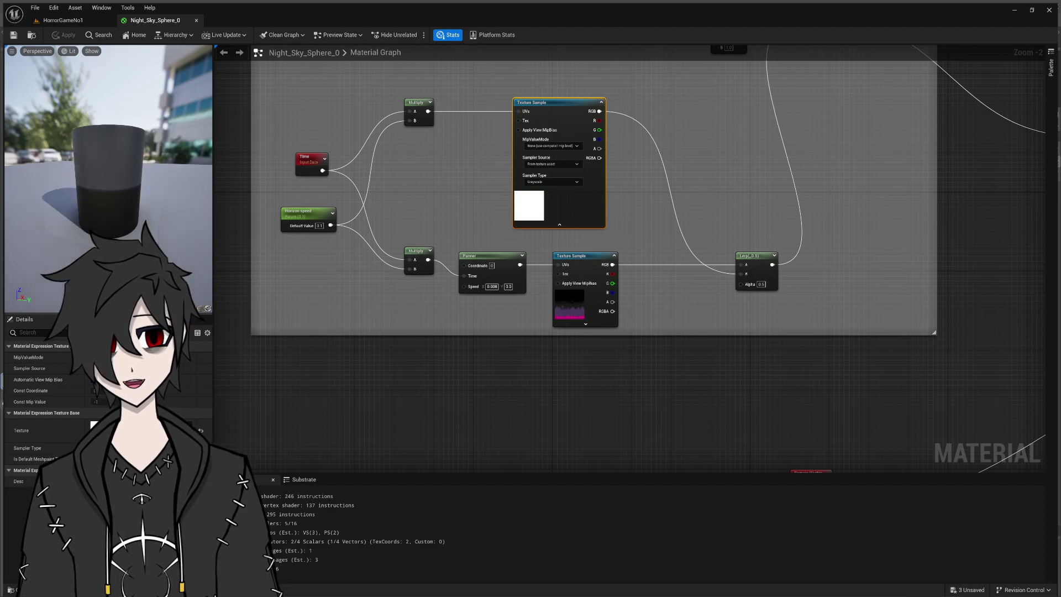
{"action": "scroll", "coordinate": [108, 178], "scroll_direction": "up", "scroll_amount": 4}
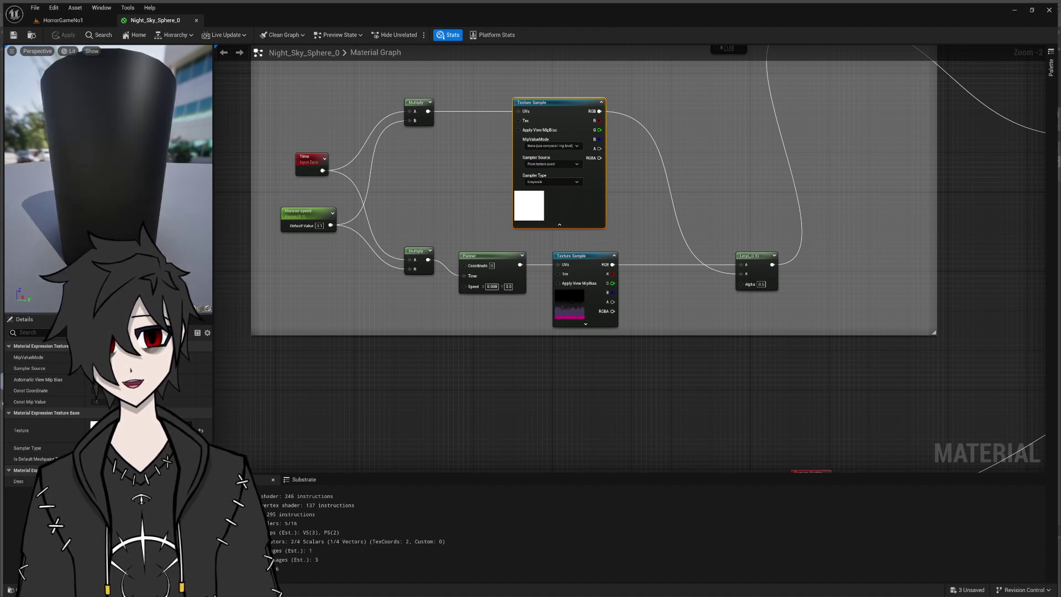
{"action": "scroll", "coordinate": [108, 179], "scroll_direction": "down", "scroll_amount": 3}
{"action": "left_click_drag", "start_coordinate": [109, 179], "coordinate": [168, 232]}
{"action": "left_click", "coordinate": [180, 308]}
{"action": "left_click_drag", "start_coordinate": [108, 179], "coordinate": [191, 117]}
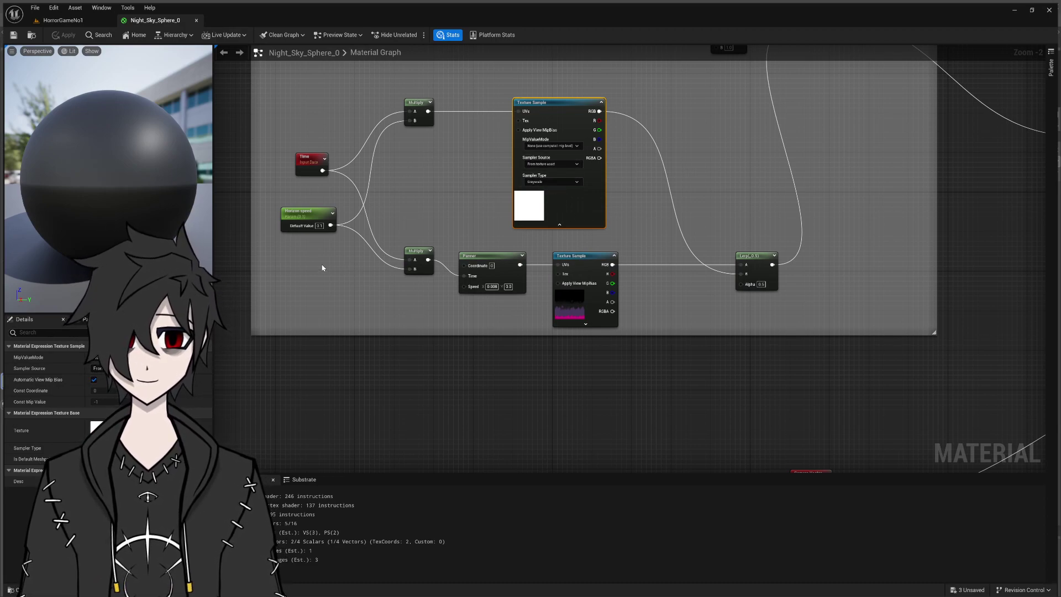
{"action": "left_click_drag", "start_coordinate": [161, 221], "coordinate": [61, 212]}
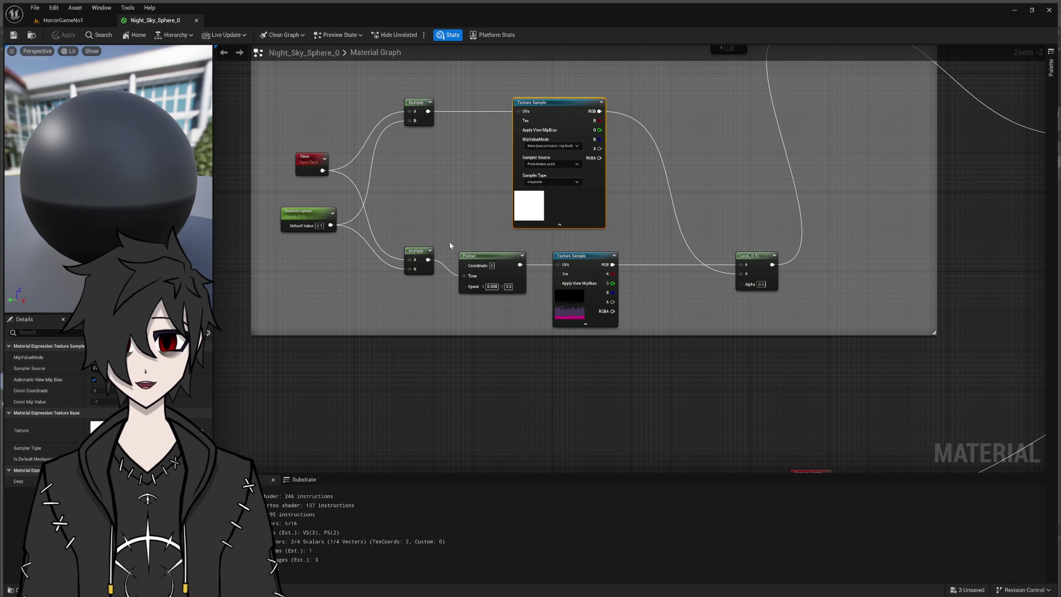
- Move the lower Multiply node in the cloud group slightly down
{"action": "left_click_drag", "start_coordinate": [430, 252], "coordinate": [431, 257]}
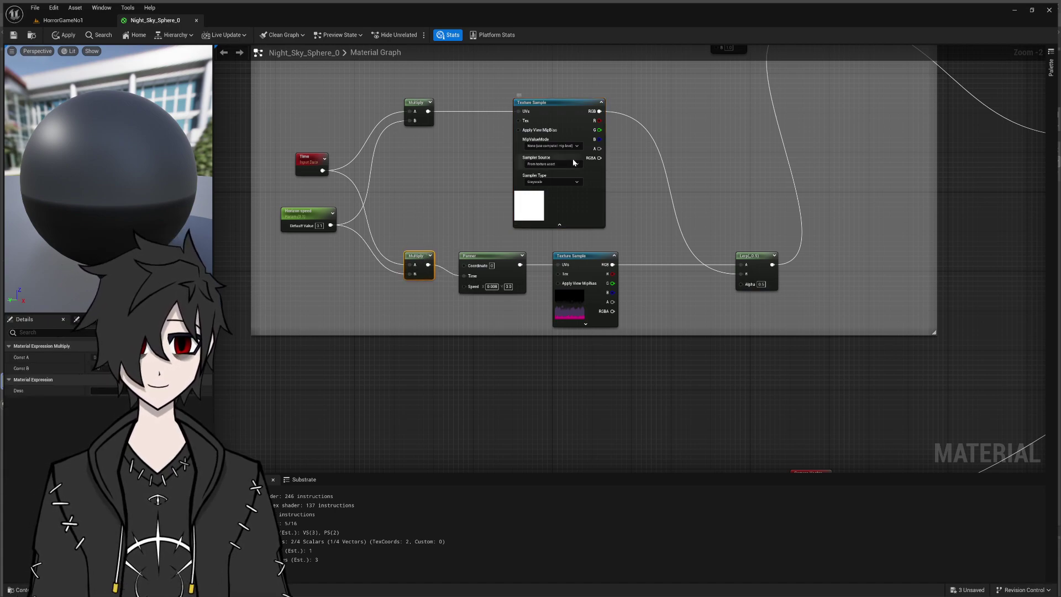
{"action": "scroll", "coordinate": [621, 408], "scroll_direction": "down", "scroll_amount": 5}
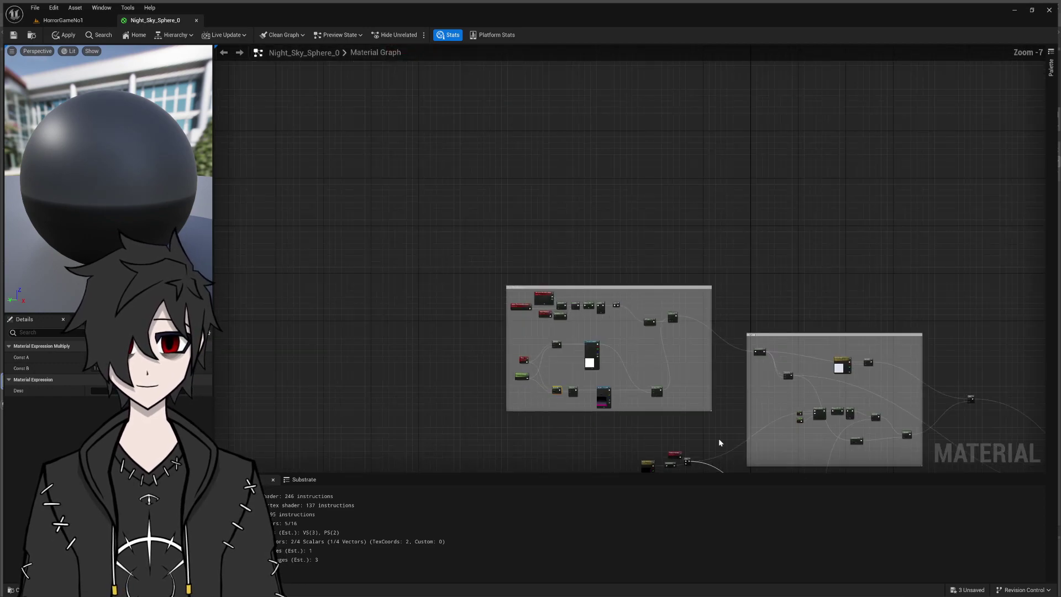
{"action": "scroll", "coordinate": [717, 441], "scroll_direction": "up", "scroll_amount": 3}
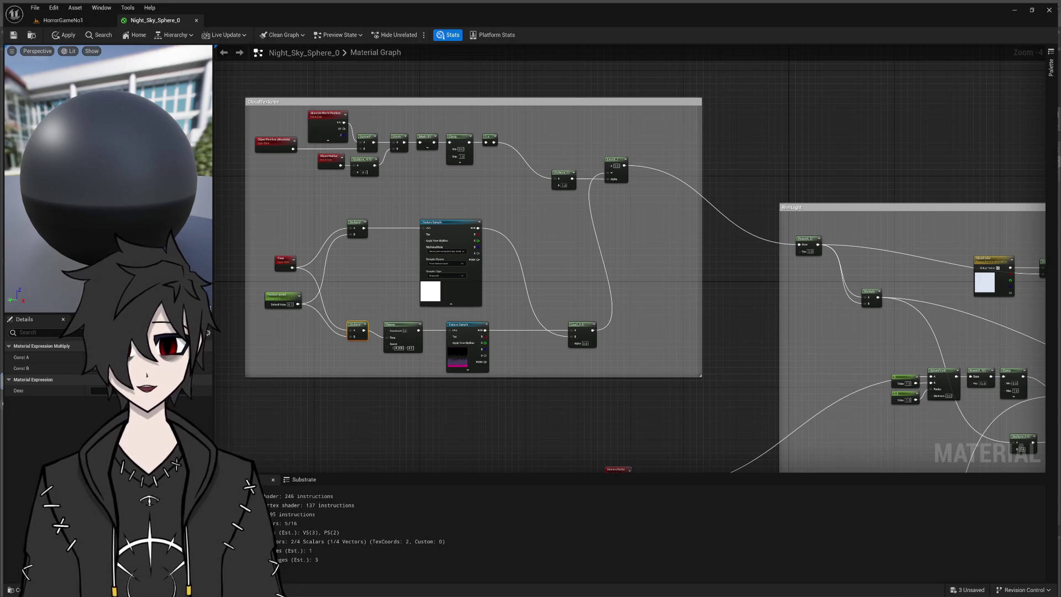
{"action": "right_click_drag", "start_coordinate": [618, 381], "coordinate": [315, 282]}
{"action": "right_click_drag", "start_coordinate": [723, 326], "coordinate": [586, 273]}
{"action": "scroll", "coordinate": [493, 162], "scroll_direction": "up", "scroll_amount": 1}
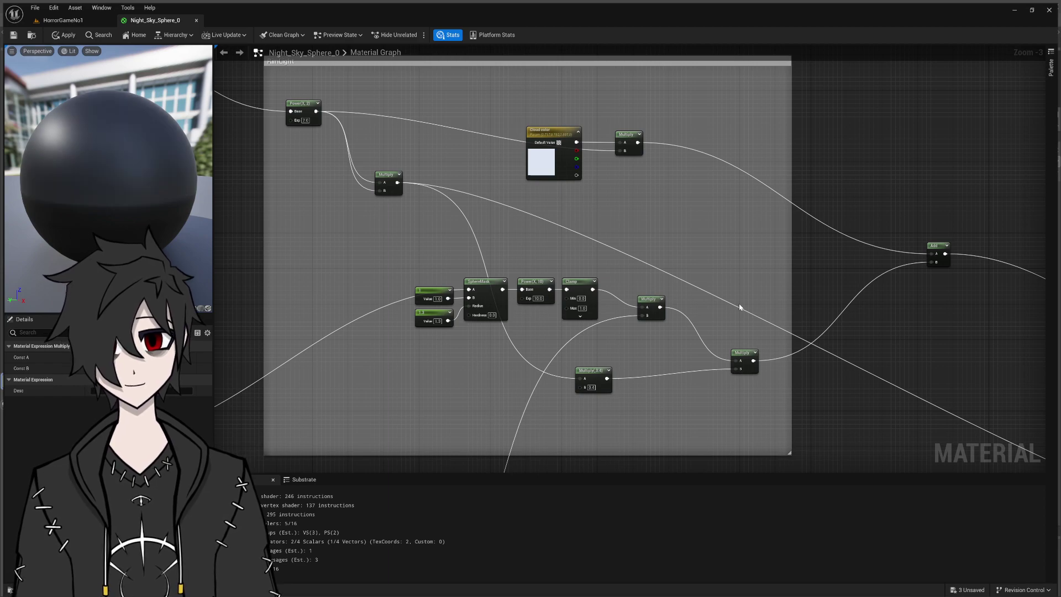
{"action": "scroll", "coordinate": [462, 210], "scroll_direction": "down", "scroll_amount": 5}
{"action": "scroll", "coordinate": [491, 233], "scroll_direction": "up", "scroll_amount": 6}
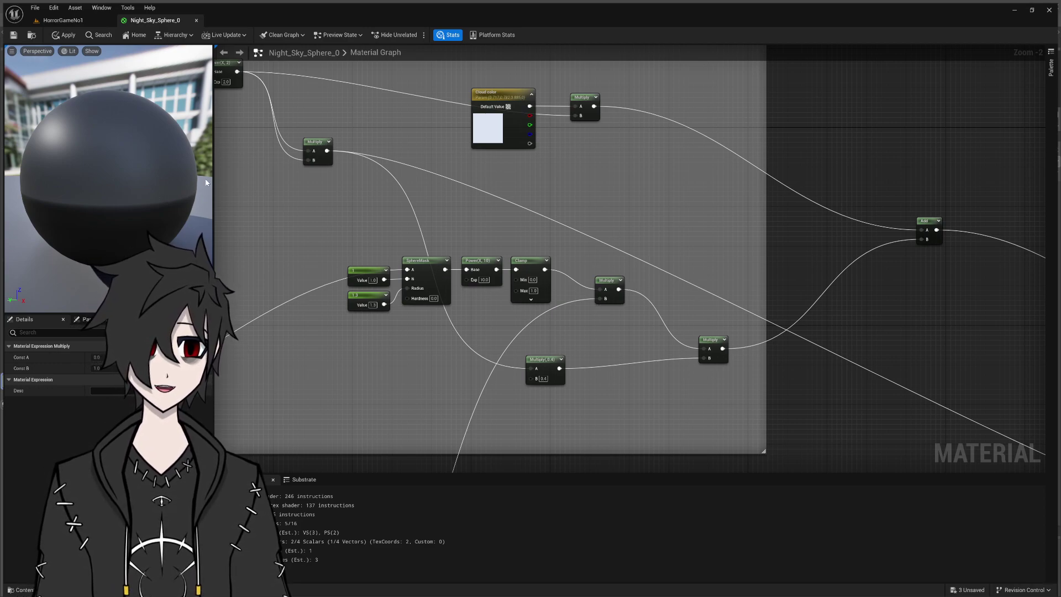
{"action": "scroll", "coordinate": [506, 205], "scroll_direction": "down", "scroll_amount": 6}
{"action": "scroll", "coordinate": [618, 264], "scroll_direction": "down", "scroll_amount": 5}
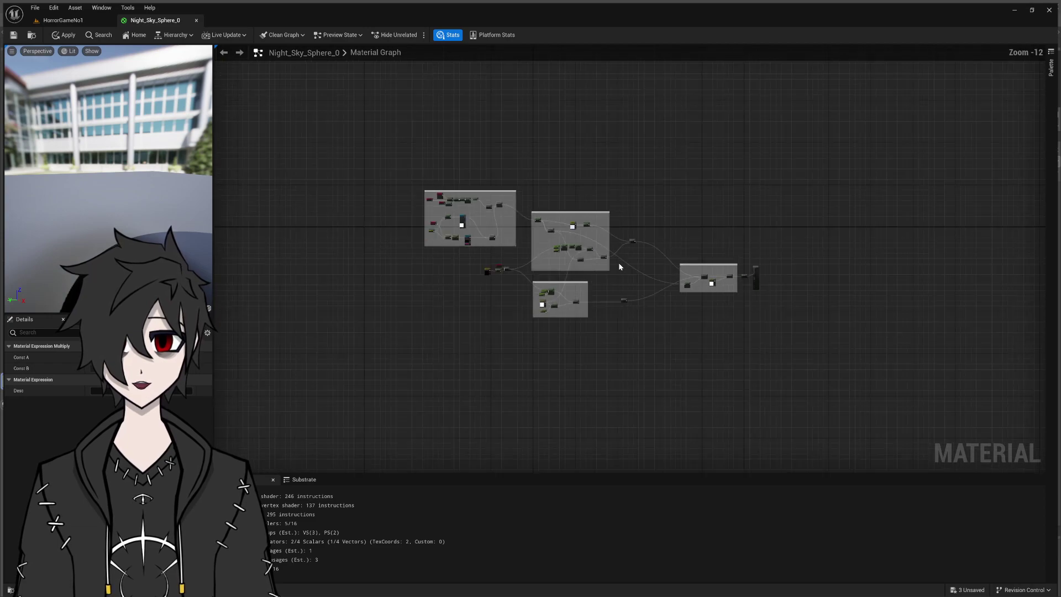
{"action": "scroll", "coordinate": [152, 115], "scroll_direction": "up", "scroll_amount": 3}
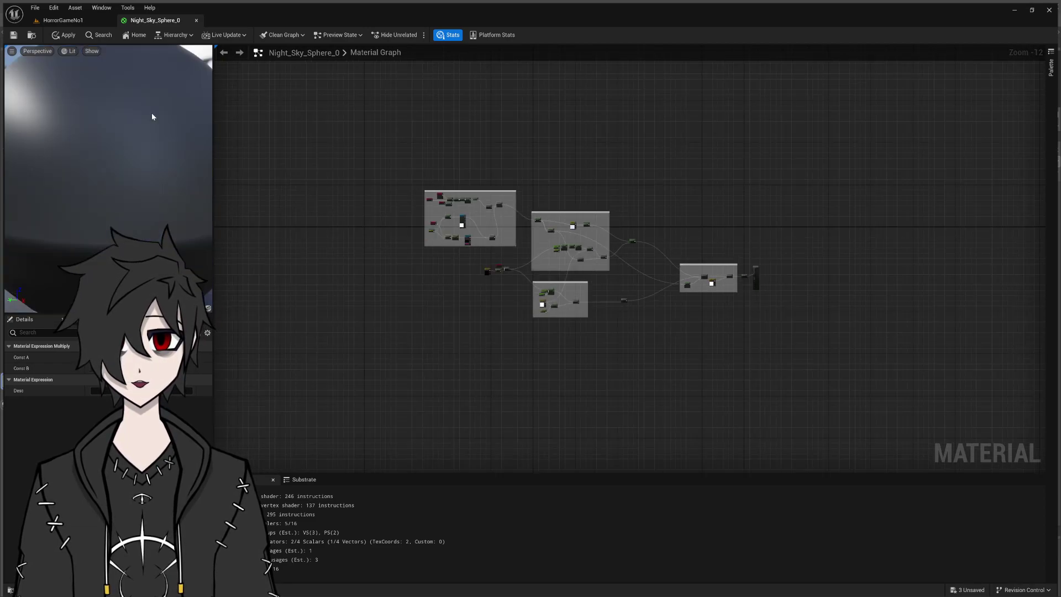
{"action": "scroll", "coordinate": [152, 115], "scroll_direction": "down", "scroll_amount": 3}
{"action": "left_click_drag", "start_coordinate": [152, 115], "coordinate": [142, 118]}
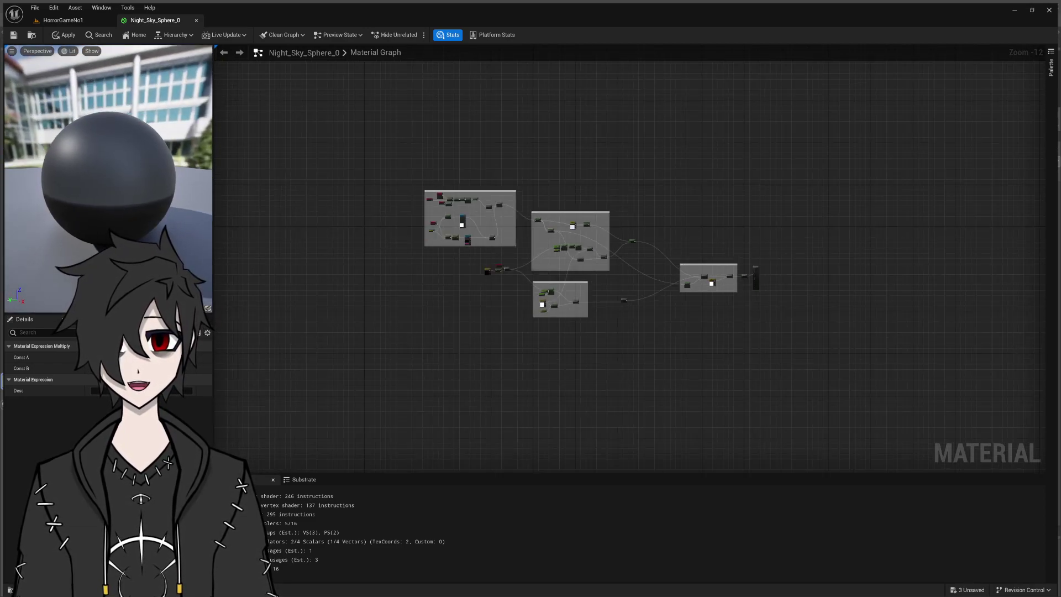
{"action": "right_click_drag", "start_coordinate": [143, 118], "coordinate": [161, 118]}
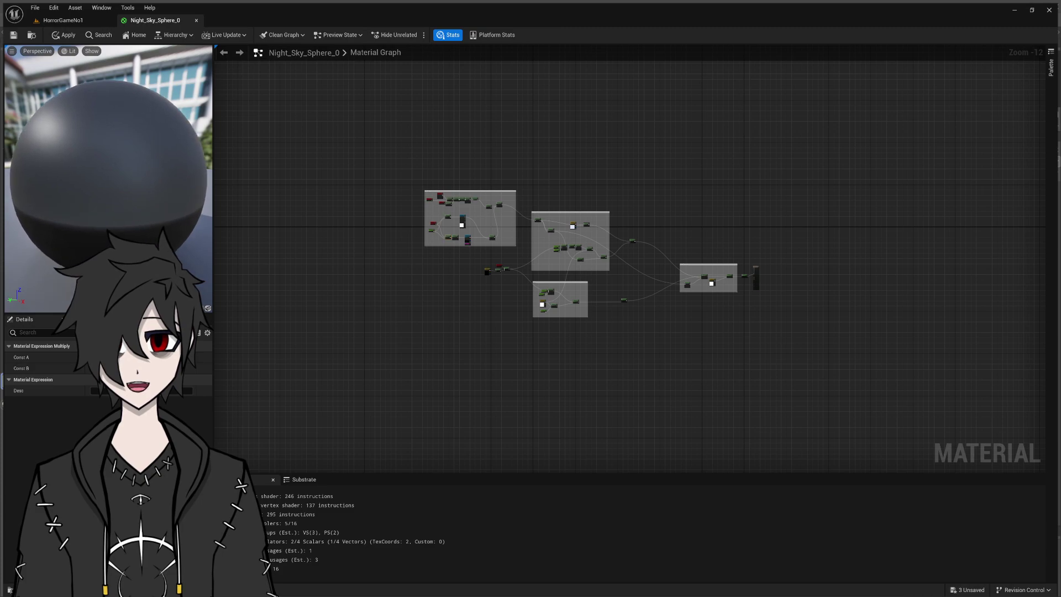
{"action": "left_click_drag", "start_coordinate": [157, 118], "coordinate": [265, 118]}
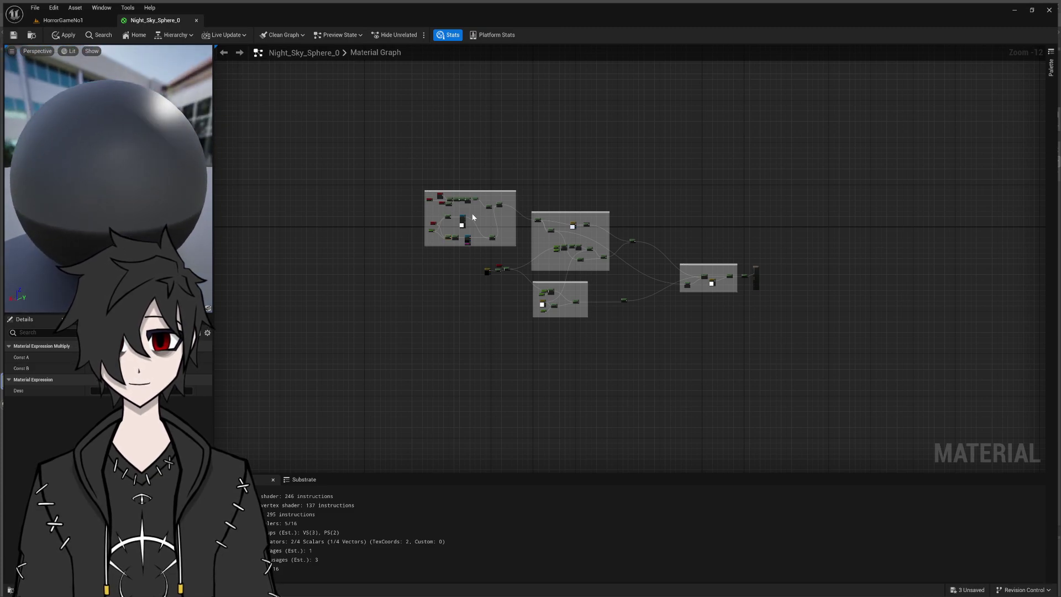
{"action": "scroll", "coordinate": [437, 227], "scroll_direction": "up", "scroll_amount": 9}
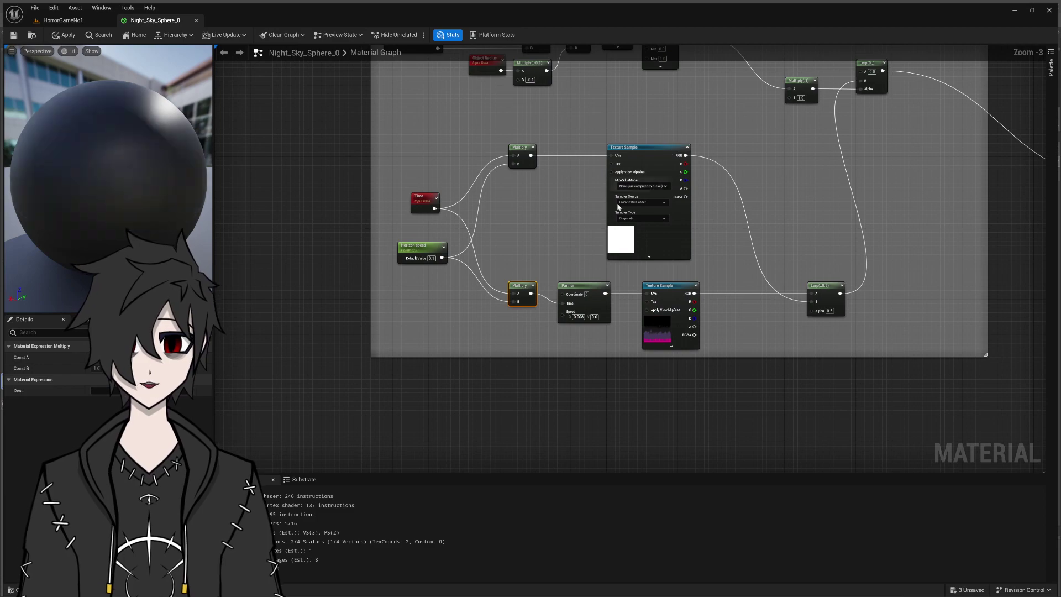
{"action": "scroll", "coordinate": [683, 152], "scroll_direction": "up", "scroll_amount": 3}
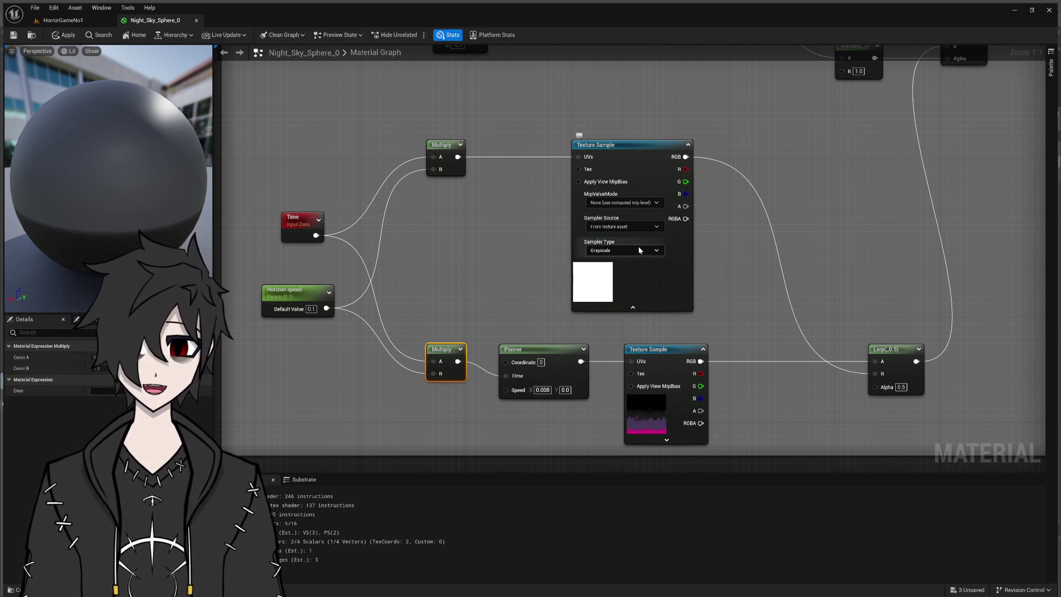
- Select the upper Texture Sample node
{"action": "left_click", "coordinate": [638, 307]}
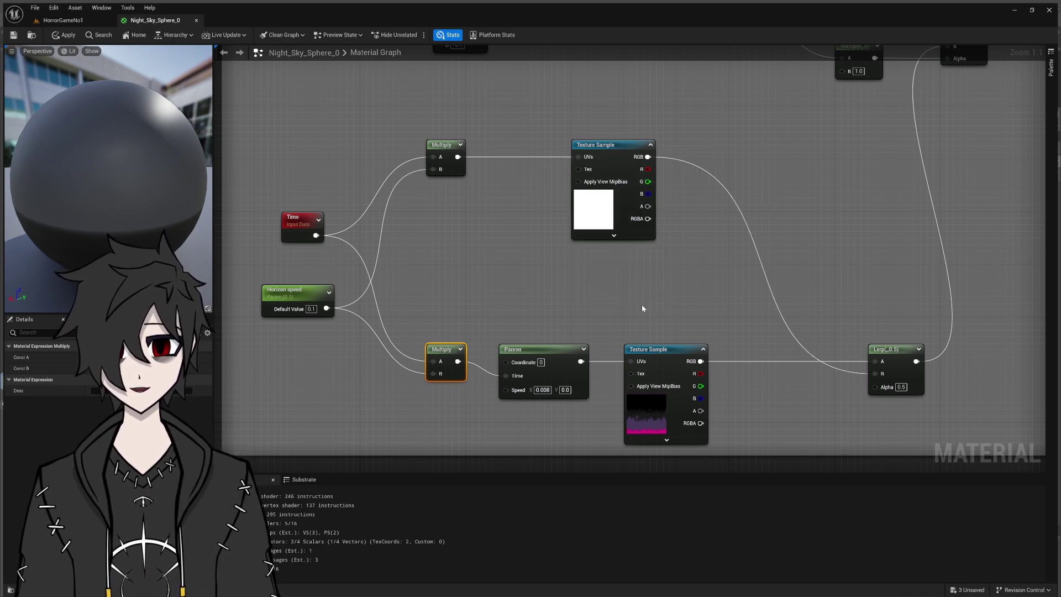
{"action": "left_click", "coordinate": [614, 236]}
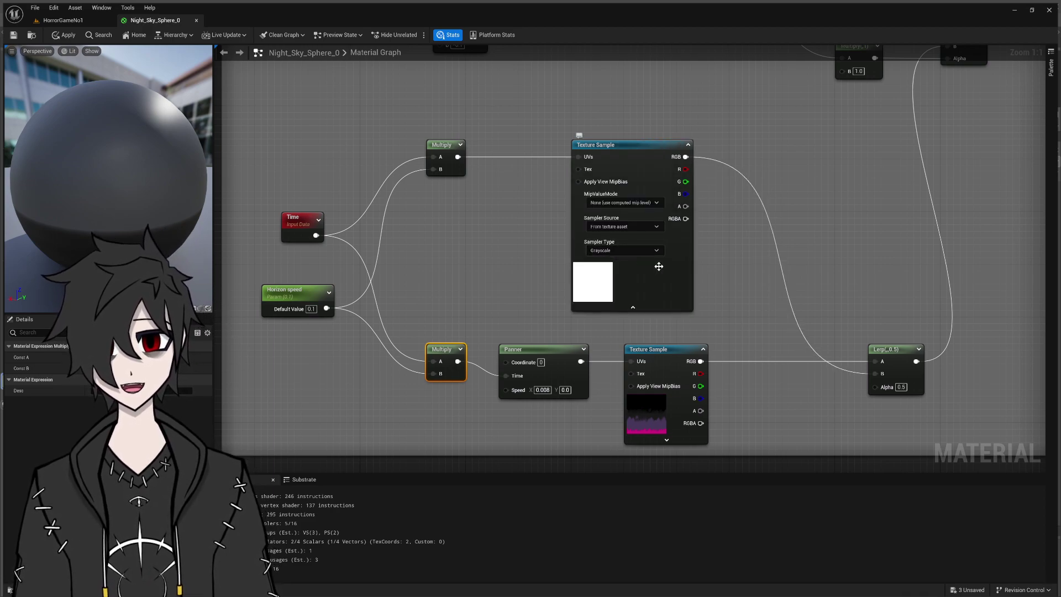
{"action": "left_click", "coordinate": [616, 260]}
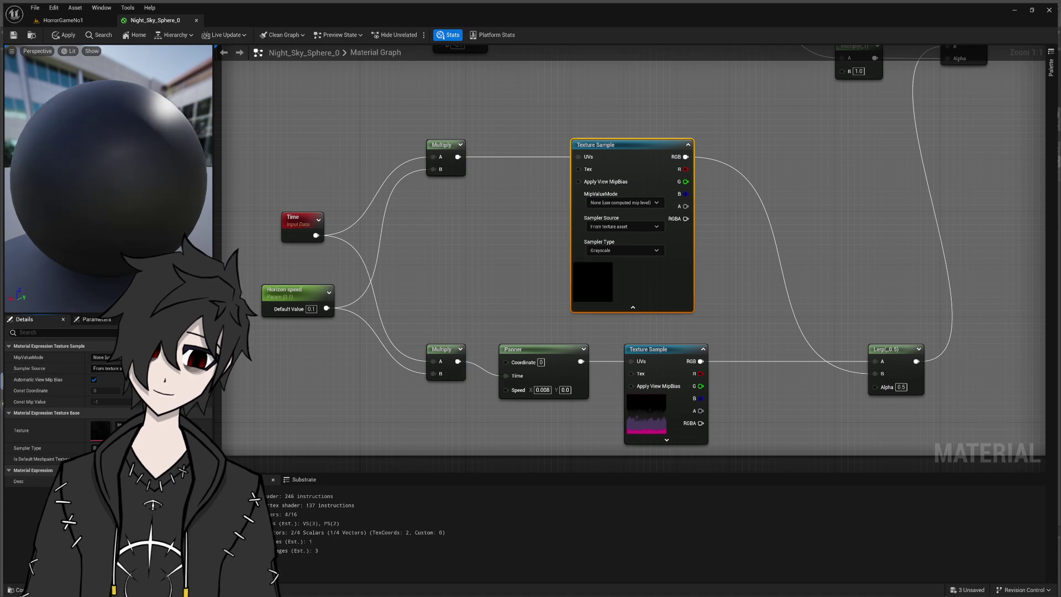
- Save its star texture, close that editor, and return to the HorrorGameNo1 level
{"action": "double_click", "coordinate": [100, 436]}
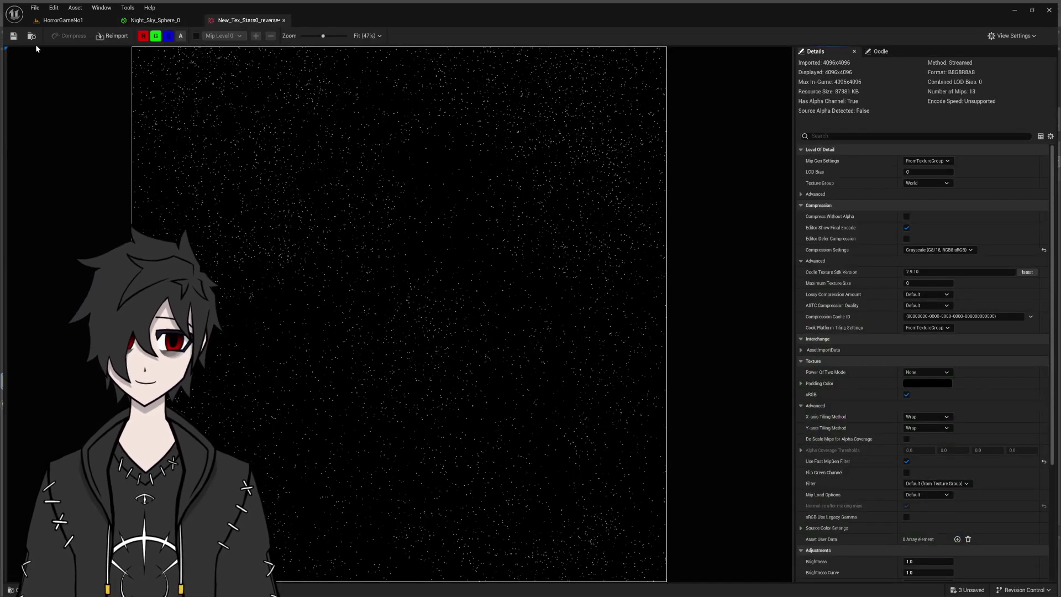
{"action": "left_click", "coordinate": [15, 37]}
{"action": "left_click", "coordinate": [283, 21]}
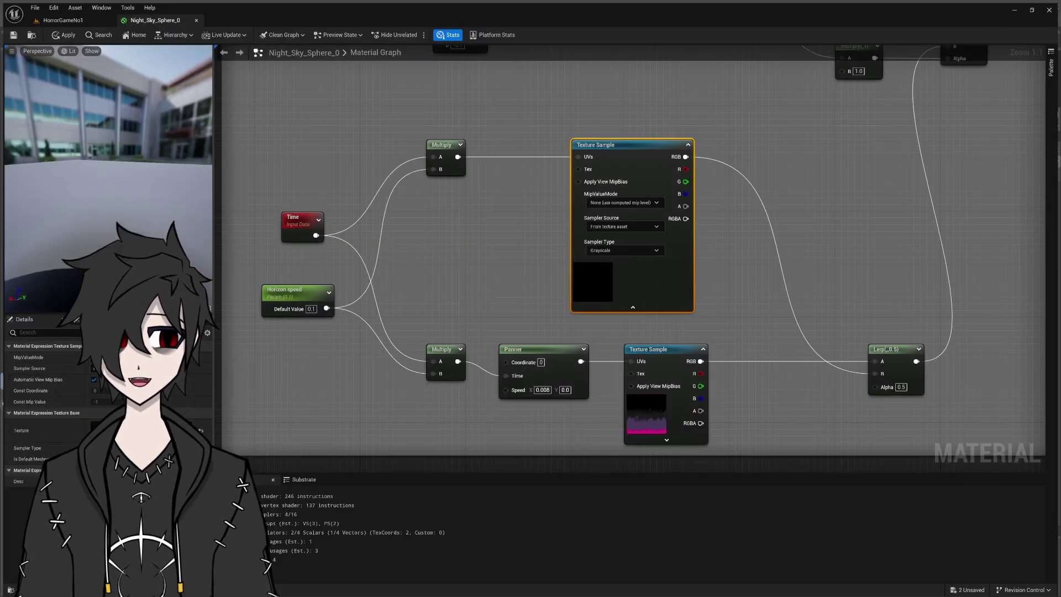
{"action": "left_click_drag", "start_coordinate": [133, 166], "coordinate": [74, 166]}
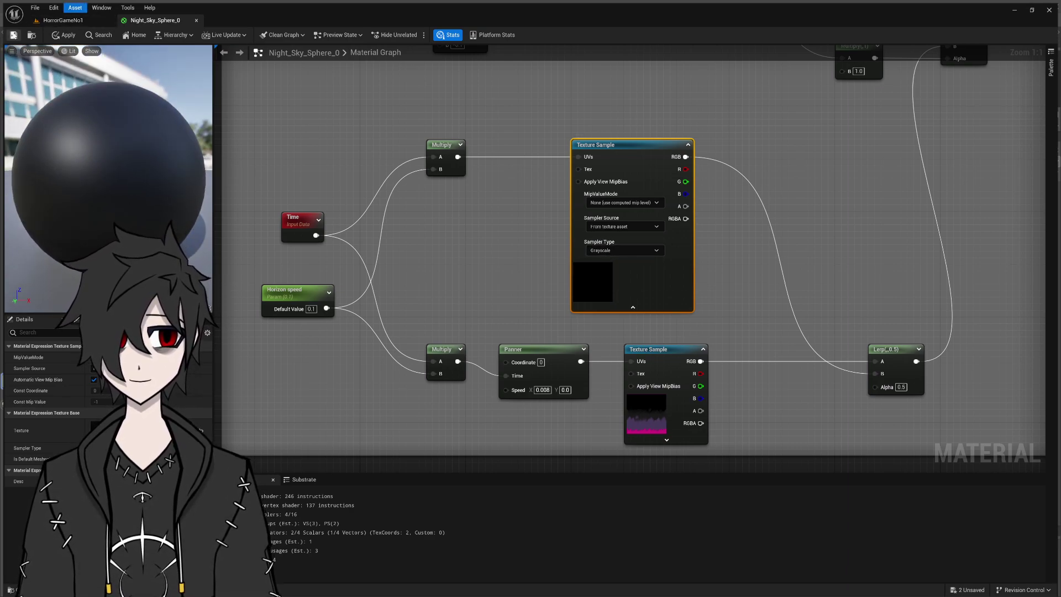
{"action": "left_click", "coordinate": [59, 20]}
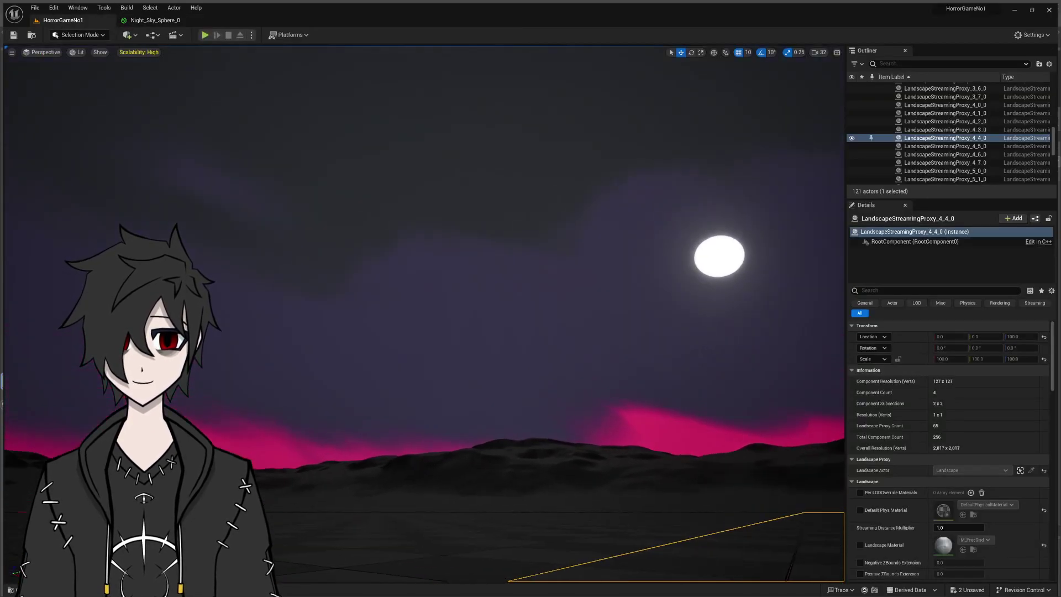
- Fly over the landscape, looking around the night sky and pink horizon
{"action": "mouse_move", "coordinate": [389, 329]}
{"action": "right_mouse_down"}
{"action": "mouse_move", "coordinate": [390, 354]}
{"action": "mouse_move", "coordinate": [390, 330]}
{"action": "right_mouse_up"}
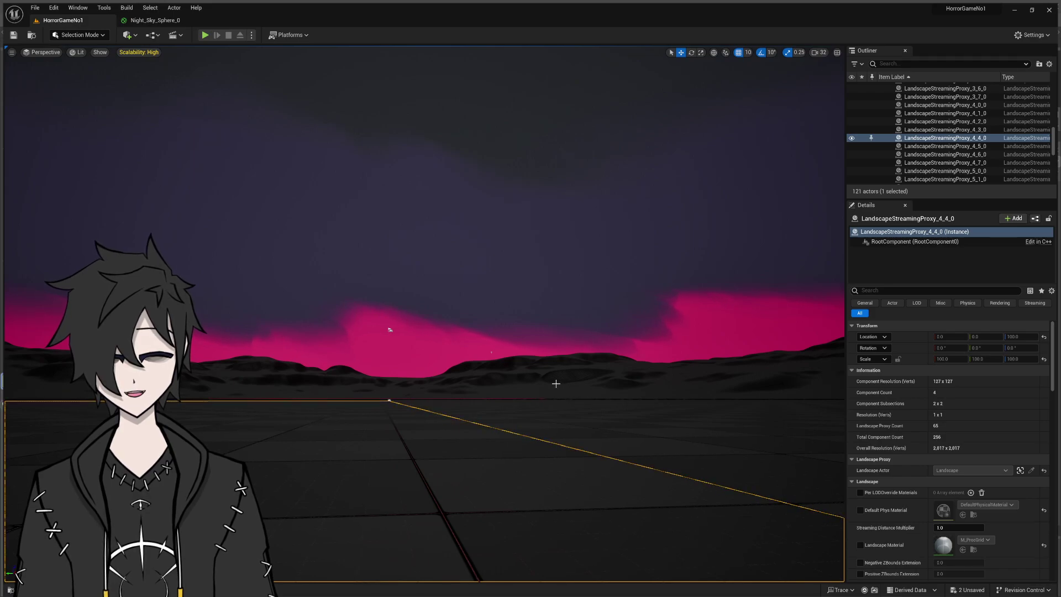
{"action": "right_click_drag", "start_coordinate": [554, 384], "coordinate": [697, 340]}
{"action": "key", "text": "w"}
{"action": "key", "text": "w"}
{"action": "key", "text": "w"}
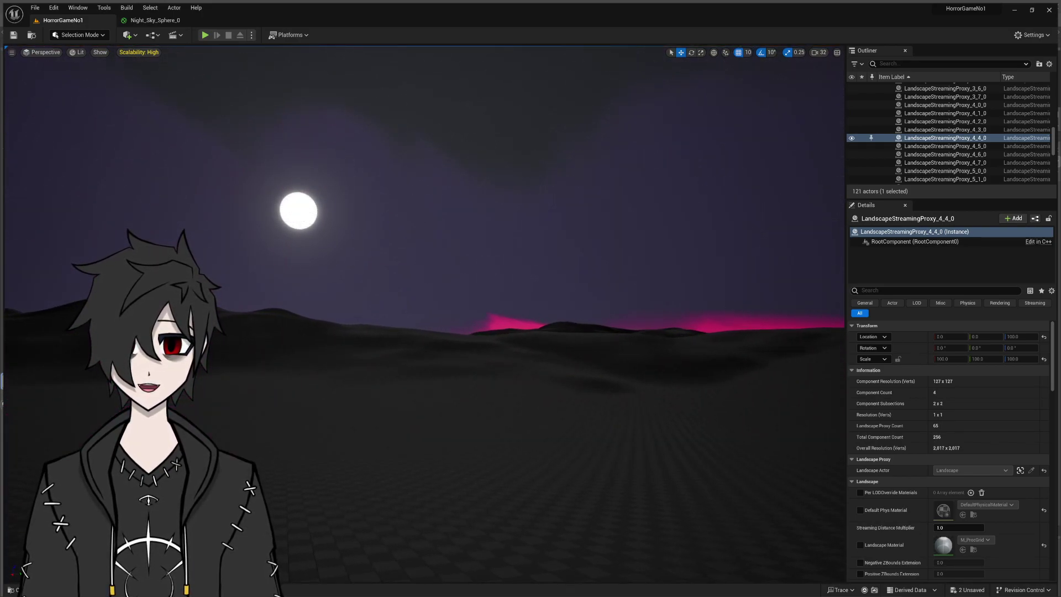
{"action": "key", "text": "w"}
{"action": "right_click_drag", "start_coordinate": [697, 339], "coordinate": [363, 351]}
{"action": "right_click_drag", "start_coordinate": [709, 56], "coordinate": [701, 45]}
{"action": "right_click_drag", "start_coordinate": [425, 265], "coordinate": [373, 376]}
{"action": "right_click_drag", "start_coordinate": [424, 314], "coordinate": [446, 254]}
- Fly low, then high over the ground to view the moon, then reopen Night_Sky_Sphere_0
{"action": "key", "text": "q"}
{"action": "key", "text": "e"}
{"action": "key", "text": "w"}
{"action": "key", "text": "e"}
{"action": "right_click_drag", "start_coordinate": [624, 156], "coordinate": [624, 156]}
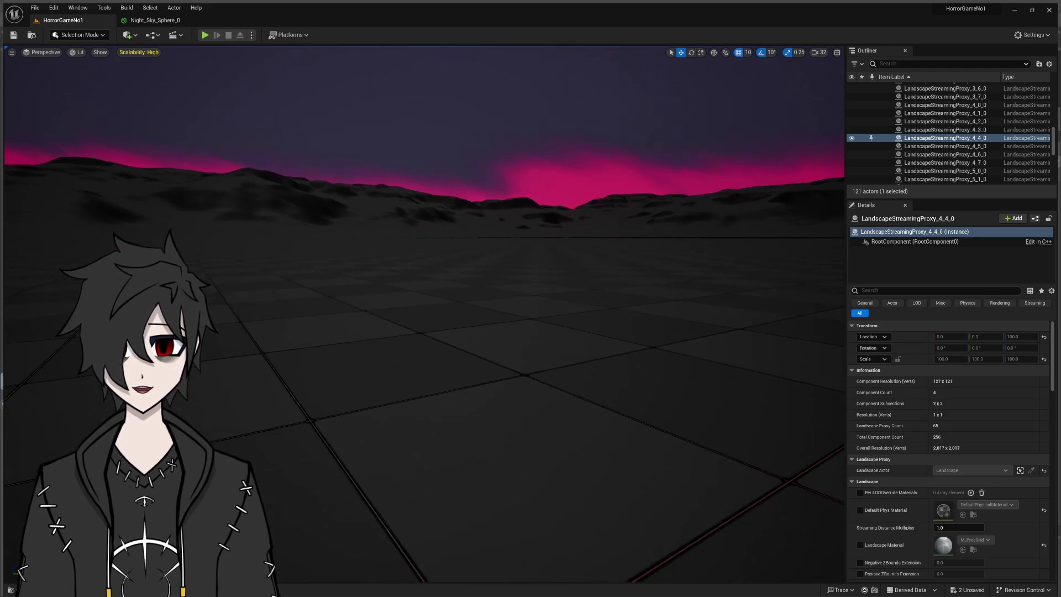
{"action": "right_click_drag", "start_coordinate": [533, 381], "coordinate": [532, 381]}
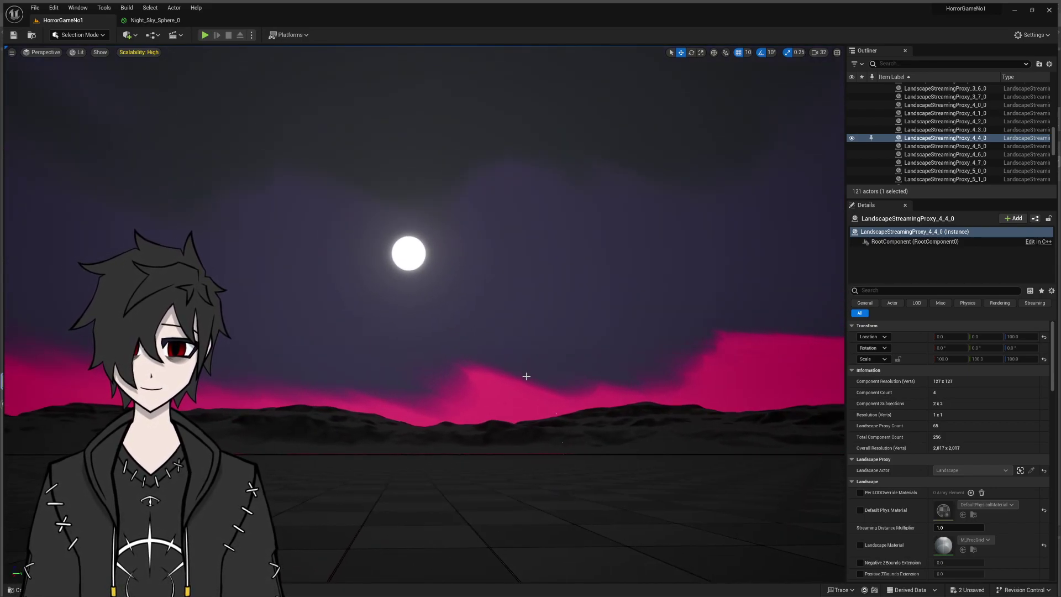
{"action": "right_click_drag", "start_coordinate": [516, 375], "coordinate": [509, 375]}
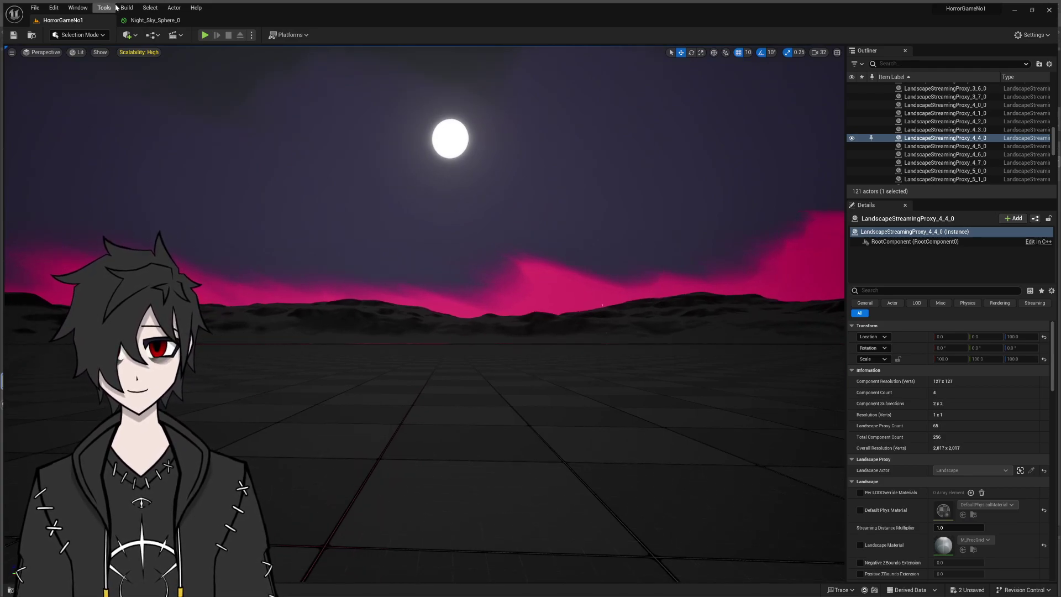
{"action": "left_click", "coordinate": [154, 22]}
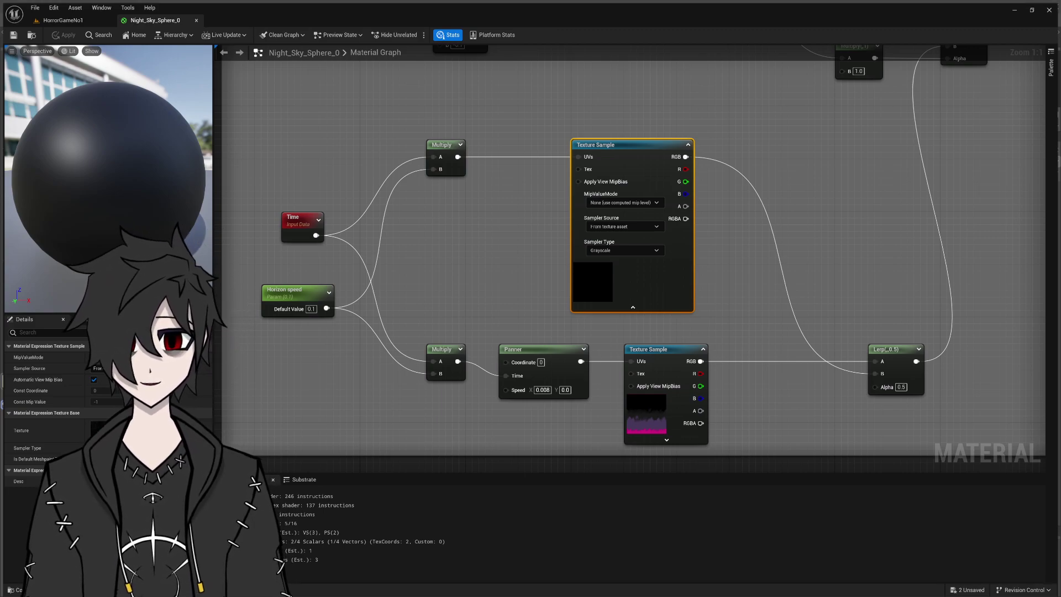
- Delete the empty upper texture sample from the graph
{"action": "left_click", "coordinate": [8, 588]}
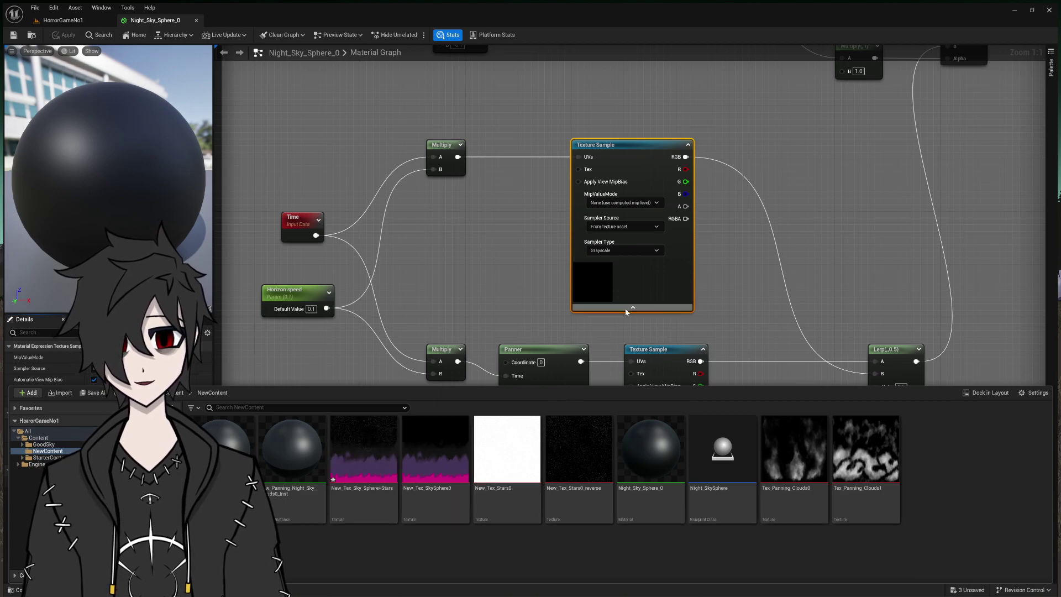
{"action": "scroll", "coordinate": [632, 292], "scroll_direction": "down", "scroll_amount": 2}
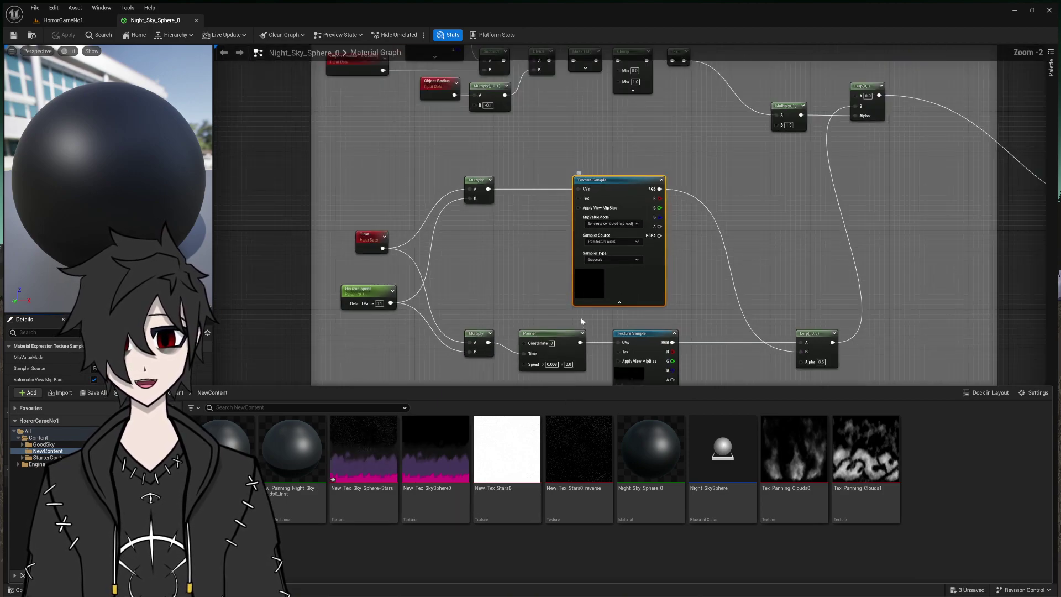
{"action": "left_click", "coordinate": [638, 286]}
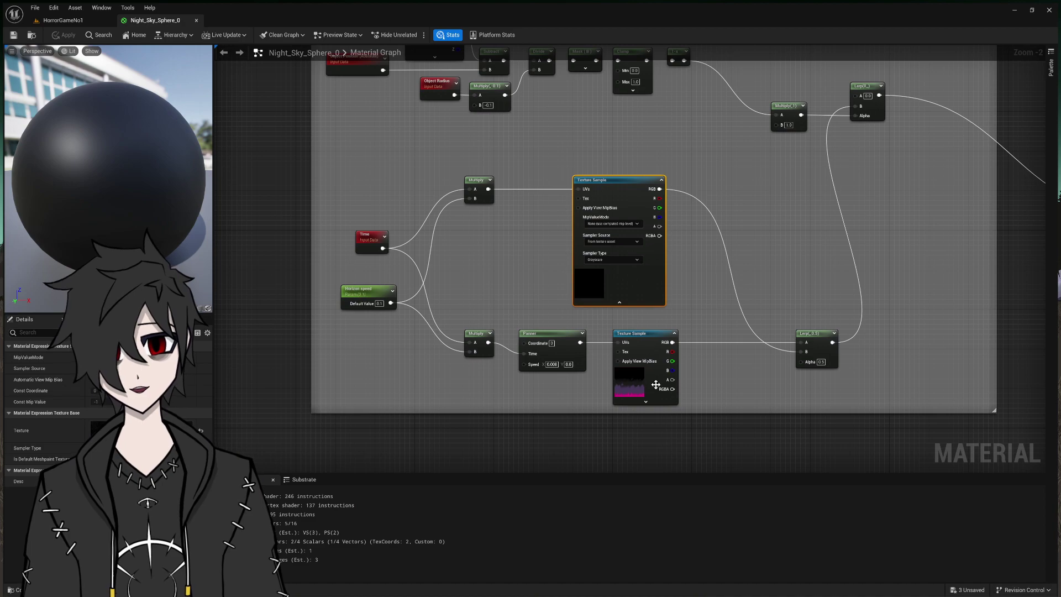
{"action": "left_click", "coordinate": [647, 387]}
{"action": "left_click", "coordinate": [606, 286]}
{"action": "key", "text": "Delete"}
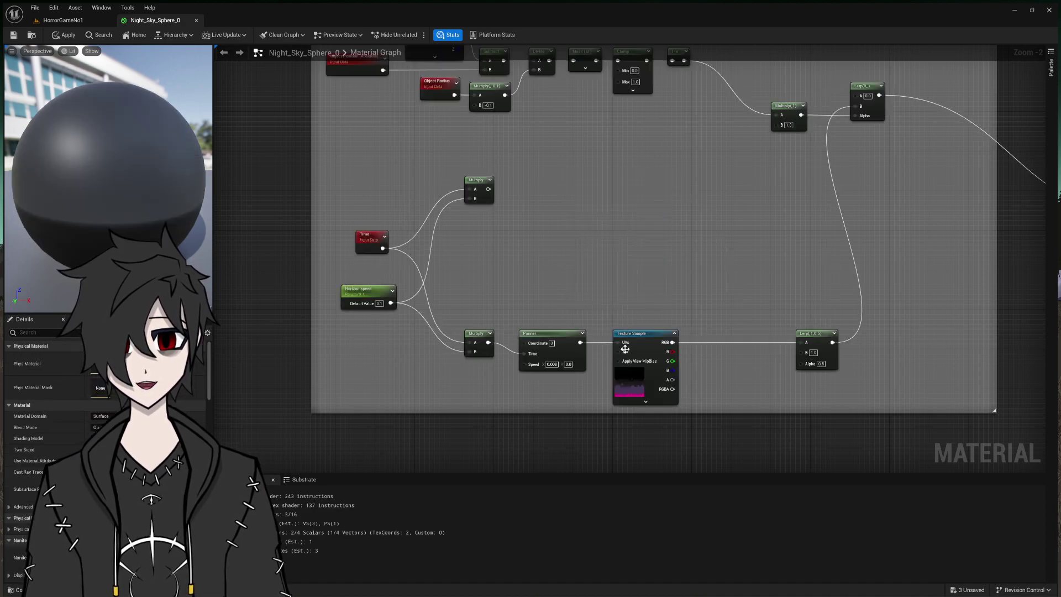
- Enable Automatic View Mip Bias on the pink cloud texture sample and open its texture
{"action": "left_click", "coordinate": [647, 379]}
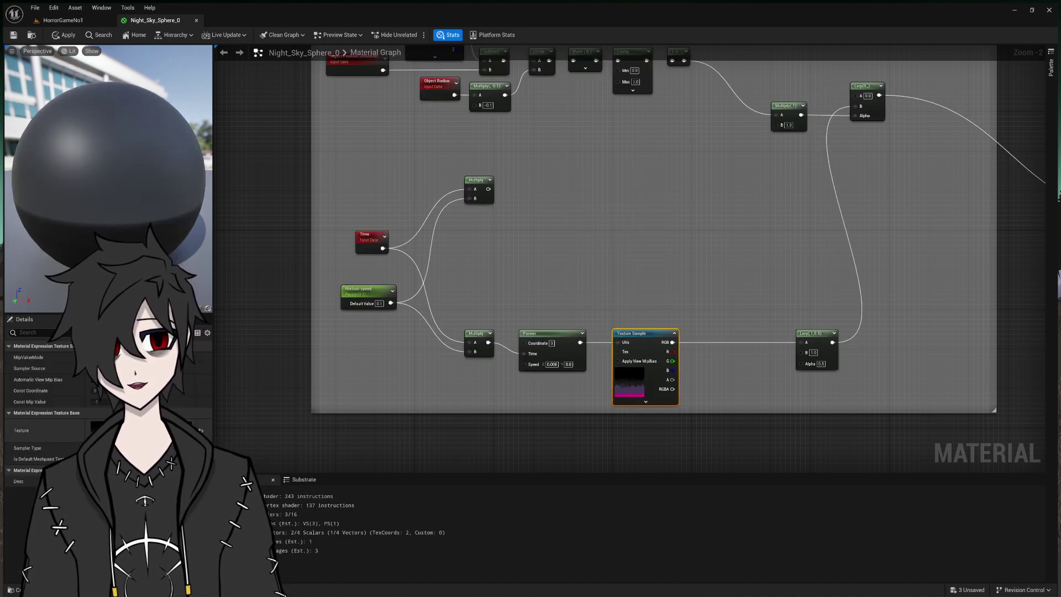
{"action": "left_click", "coordinate": [93, 379]}
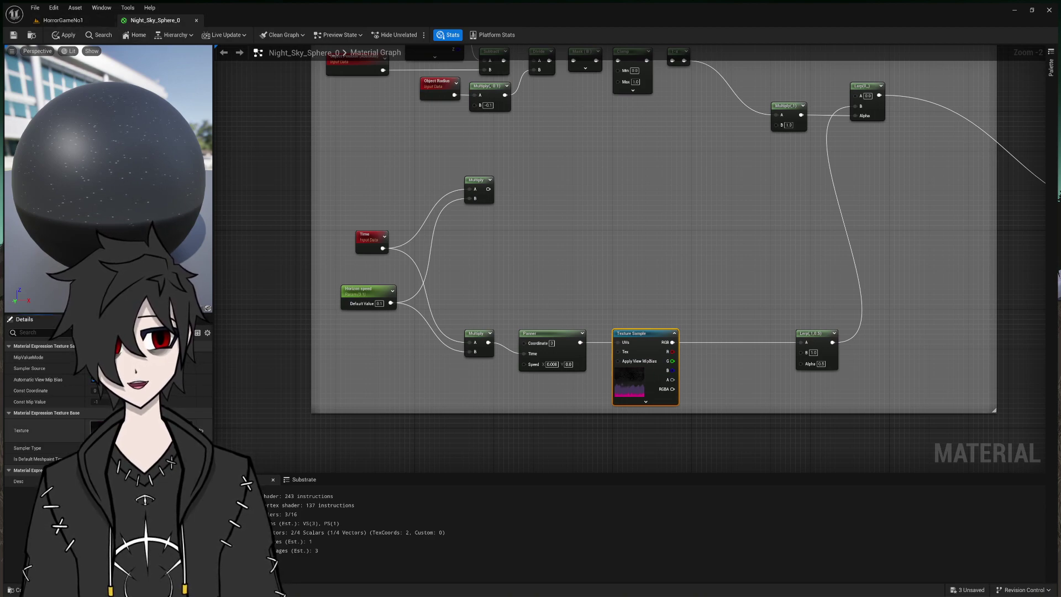
{"action": "double_click", "coordinate": [103, 431]}
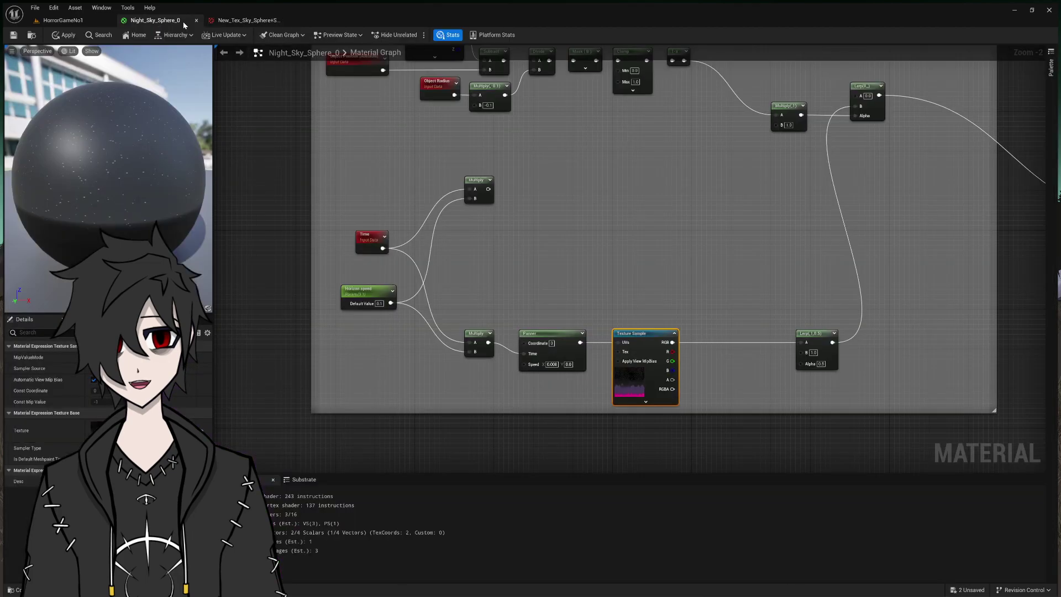
- Compare the material with the level's night sky, flying toward the hills and pink horizon
{"action": "left_click", "coordinate": [155, 20]}
{"action": "left_click", "coordinate": [62, 20]}
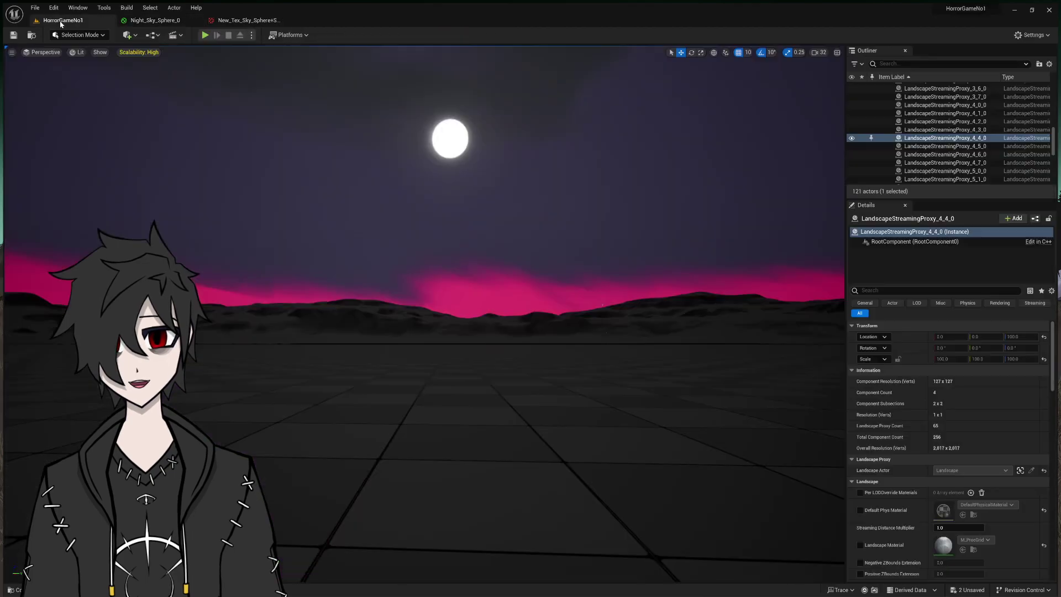
{"action": "right_click_drag", "start_coordinate": [234, 117], "coordinate": [165, 77]}
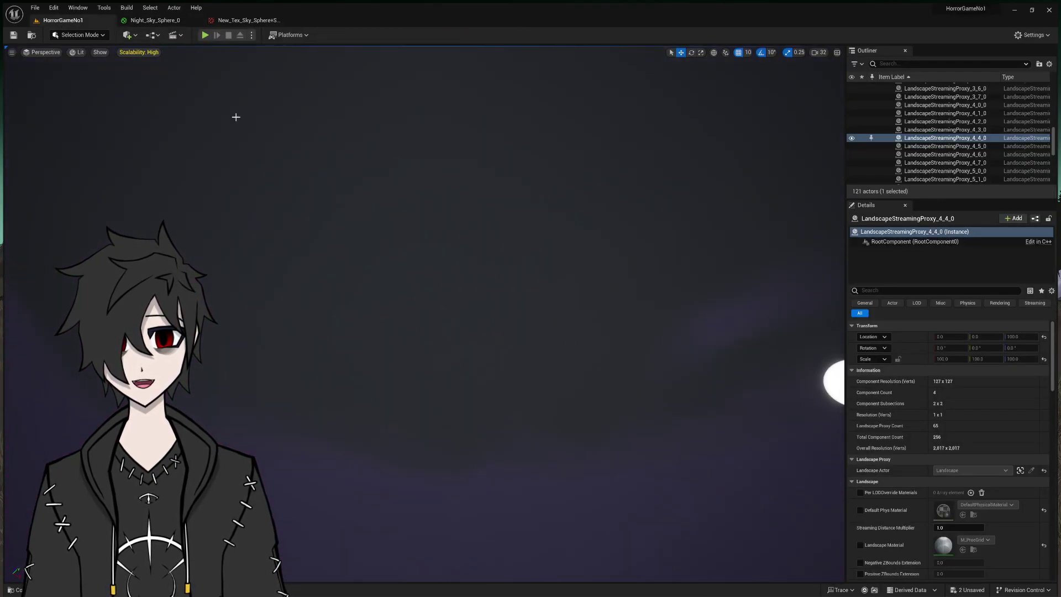
{"action": "left_click", "coordinate": [158, 20]}
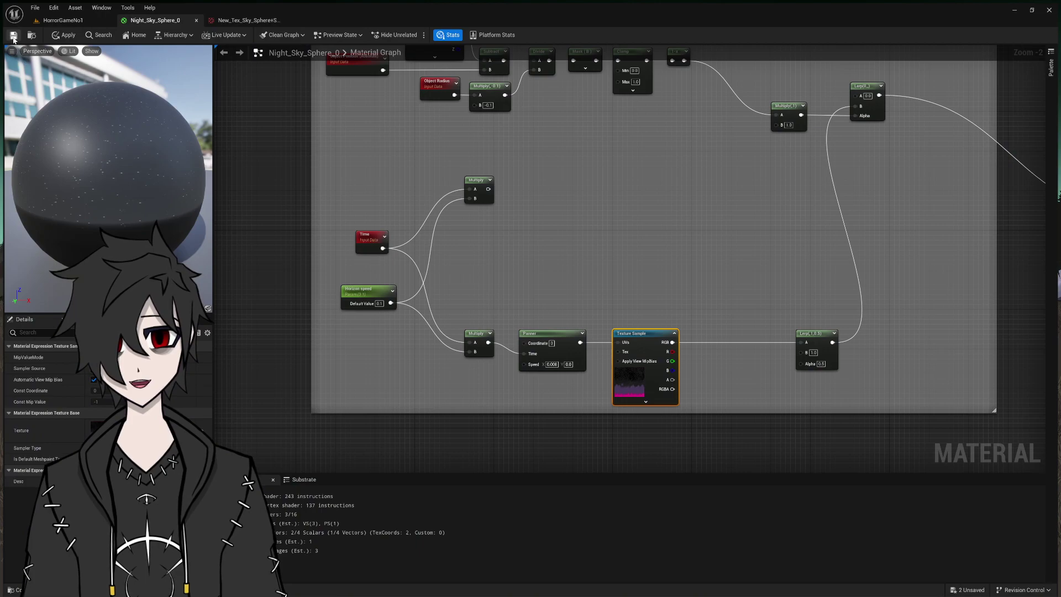
{"action": "left_click", "coordinate": [62, 20]}
{"action": "right_click_drag", "start_coordinate": [230, 178], "coordinate": [145, 249]}
{"action": "scroll", "coordinate": [170, 205], "scroll_direction": "up", "scroll_amount": 5}
{"action": "scroll", "coordinate": [171, 293], "scroll_direction": "down", "scroll_amount": 3}
{"action": "key", "text": "w"}
{"action": "right_click_drag", "start_coordinate": [203, 200], "coordinate": [203, 188]}
- Check the sky sphere texture, then wire the top Multiply output to the Lerp's B
{"action": "left_click", "coordinate": [240, 21]}
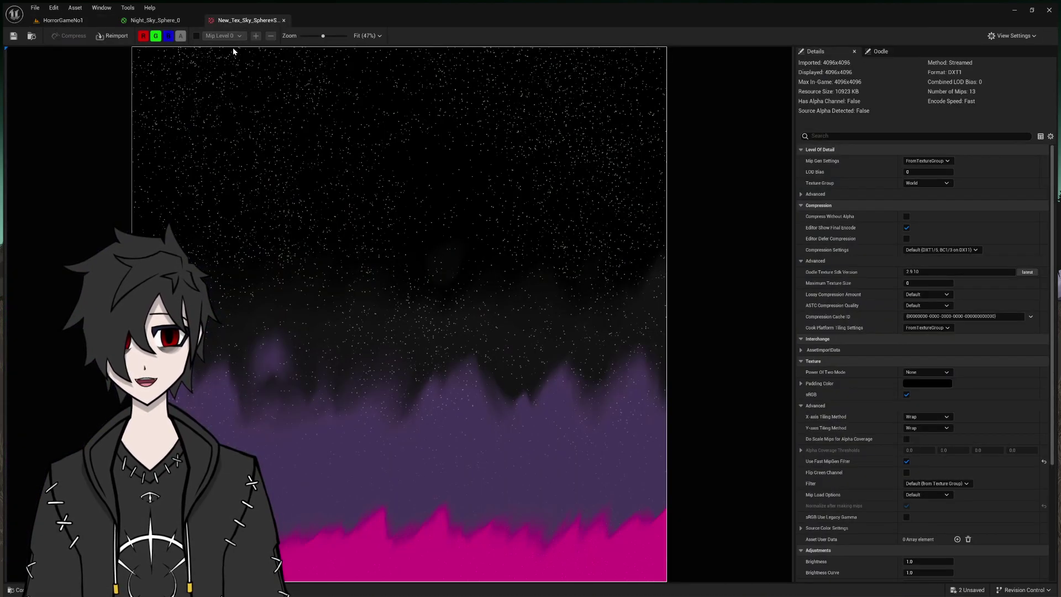
{"action": "left_click", "coordinate": [155, 21]}
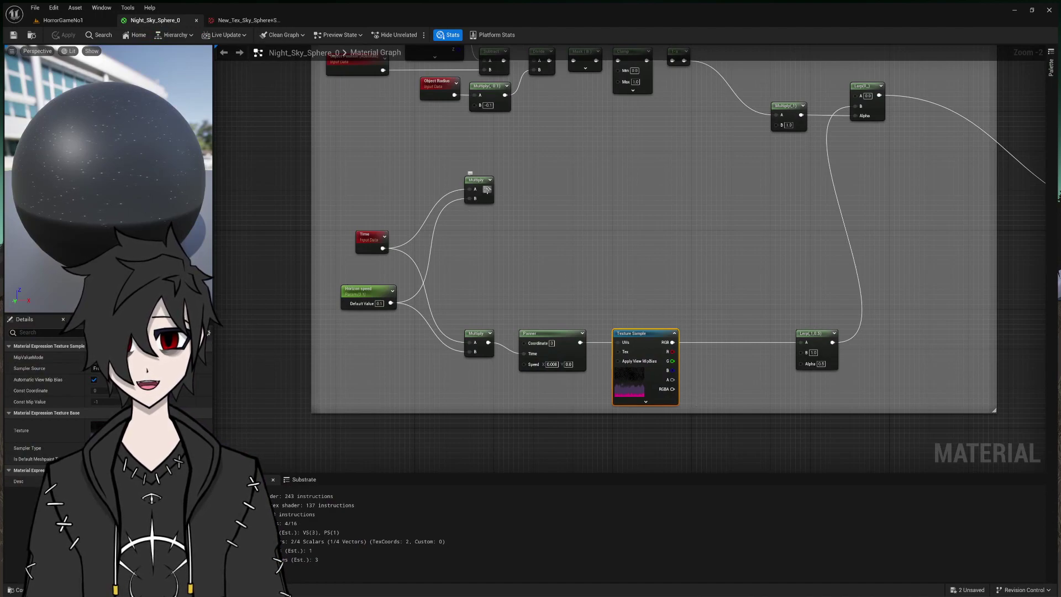
{"action": "left_click_drag", "start_coordinate": [488, 189], "coordinate": [801, 354]}
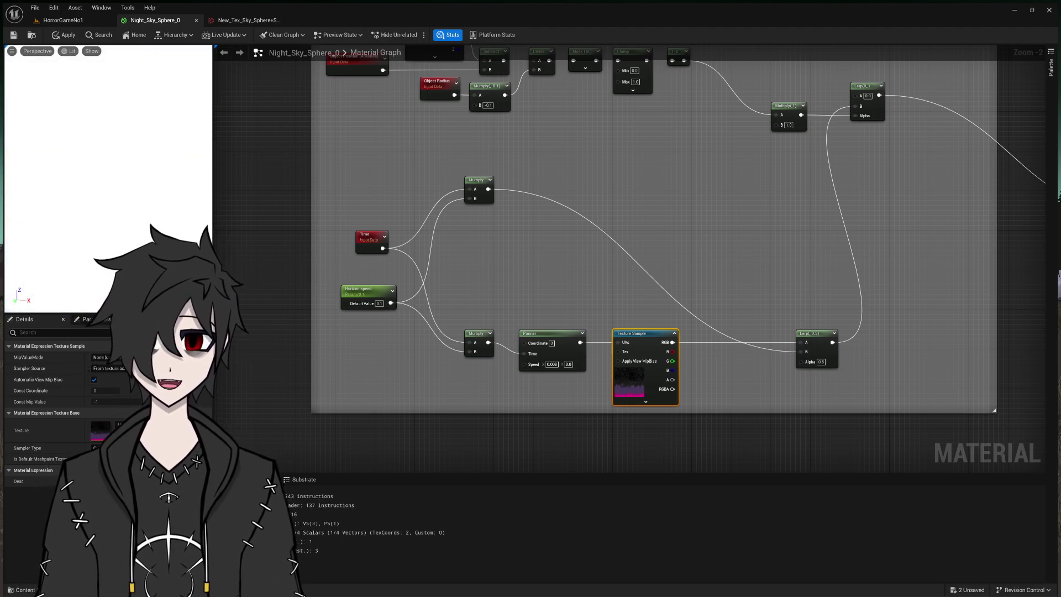
- Connect the top Multiply to the lower Lerp's Alpha and the texture RGB to B
{"action": "scroll", "coordinate": [126, 206], "scroll_direction": "down", "scroll_amount": 8}
{"action": "left_click_drag", "start_coordinate": [125, 206], "coordinate": [183, 202]}
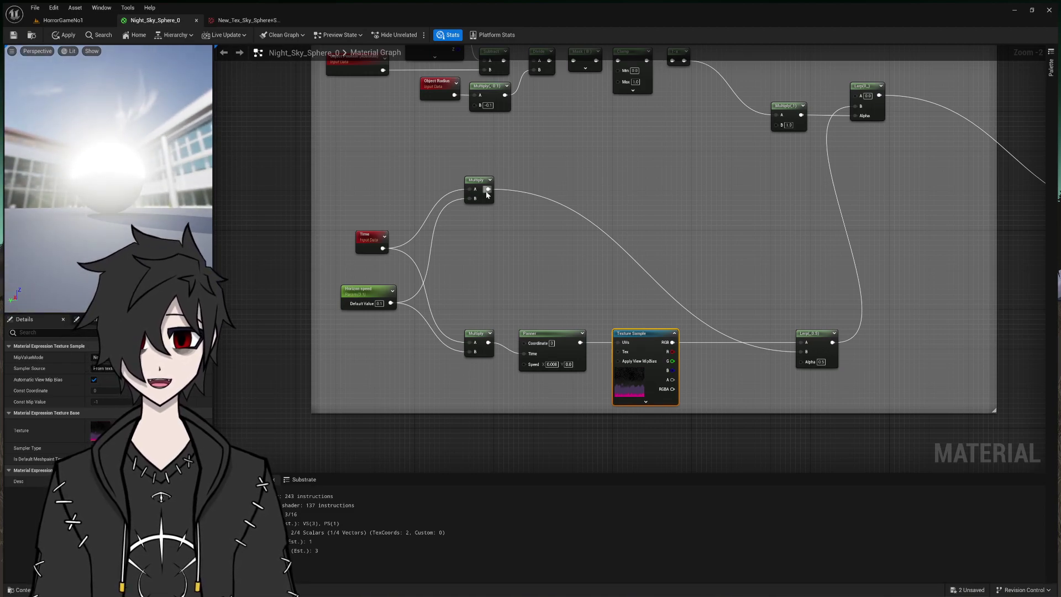
{"action": "left_click_drag", "start_coordinate": [489, 189], "coordinate": [677, 343]}
{"action": "left_click", "coordinate": [703, 310]}
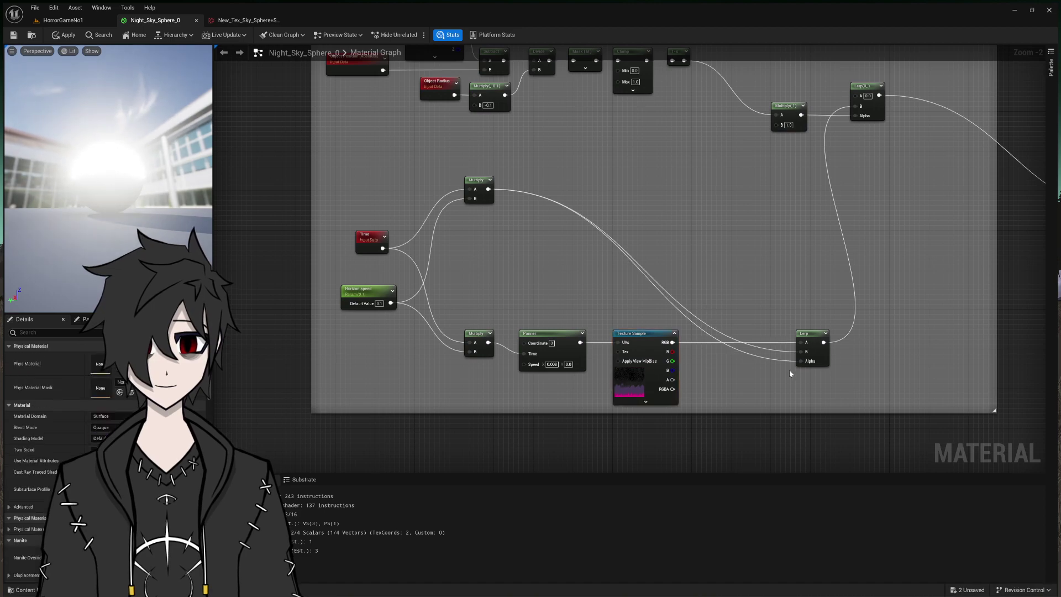
{"action": "left_click_drag", "start_coordinate": [675, 338], "coordinate": [672, 343]}
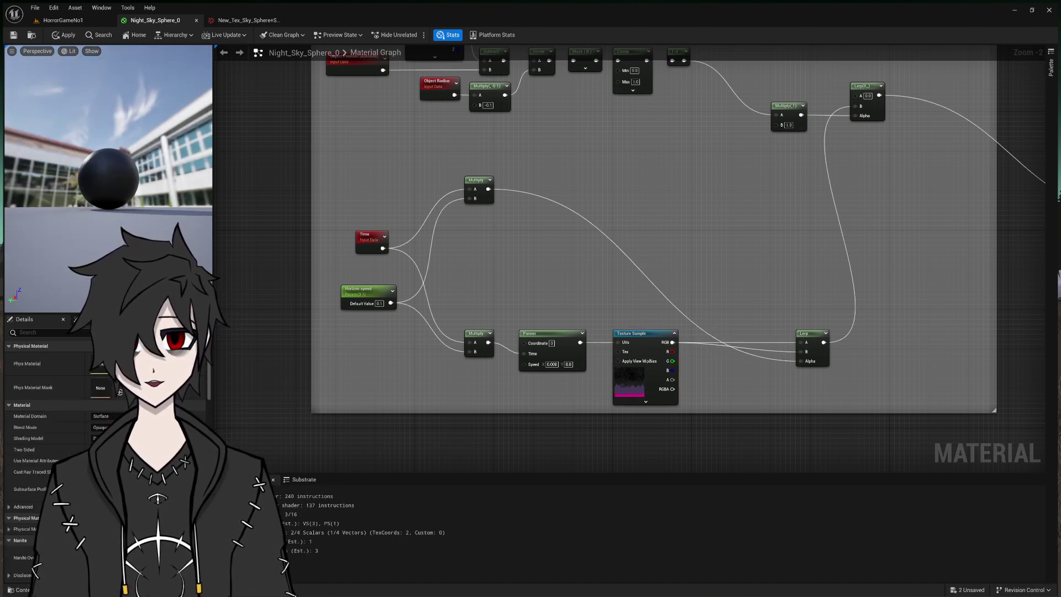
- Orbit the preview sphere to check the result, then view the HorrorGameNo1 level
{"action": "scroll", "coordinate": [127, 211], "scroll_direction": "up", "scroll_amount": 5}
{"action": "left_click_drag", "start_coordinate": [127, 211], "coordinate": [171, 226]}
{"action": "left_click_drag", "start_coordinate": [119, 185], "coordinate": [99, 180]}
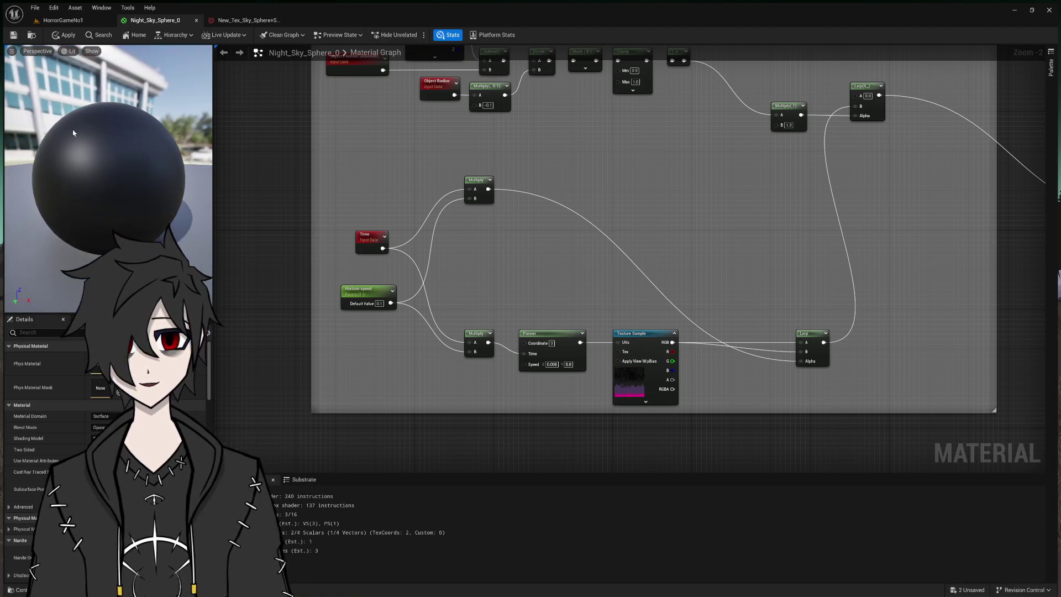
{"action": "left_click", "coordinate": [63, 21]}
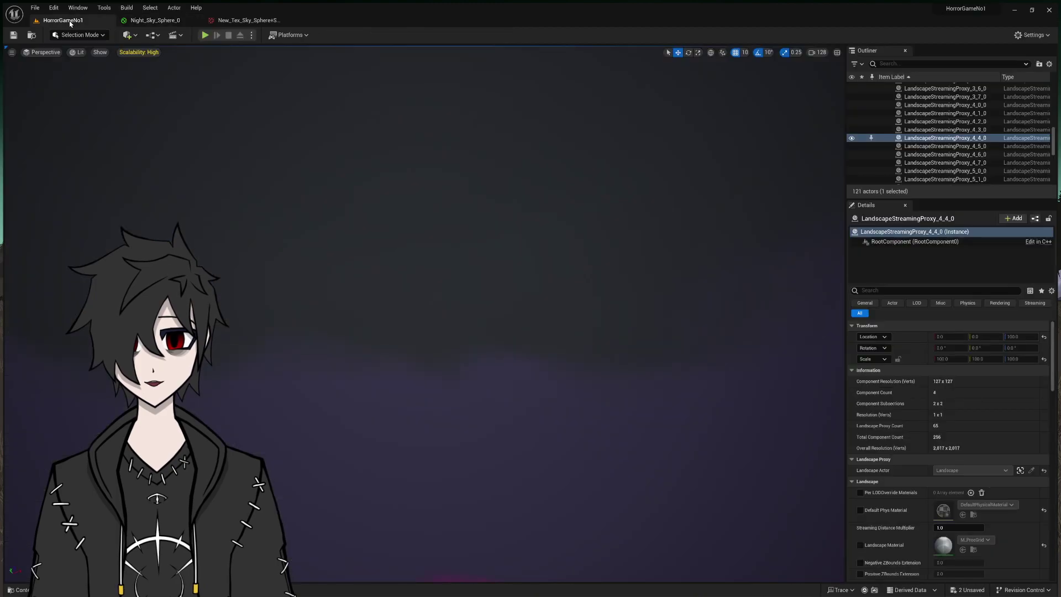
{"action": "right_click_drag", "start_coordinate": [425, 314], "coordinate": [419, 287]}
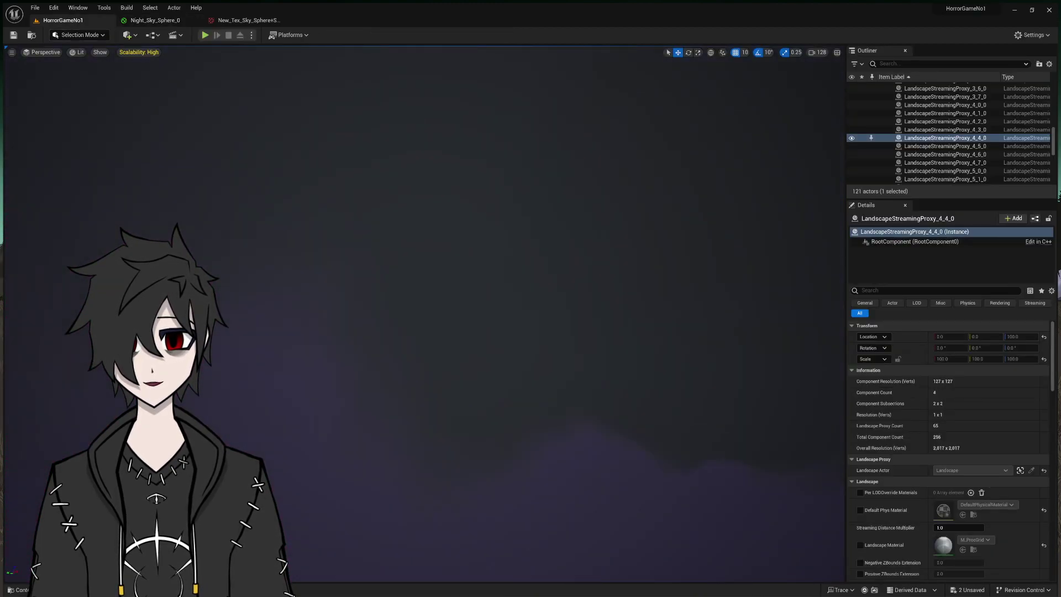
{"action": "key", "text": "f"}
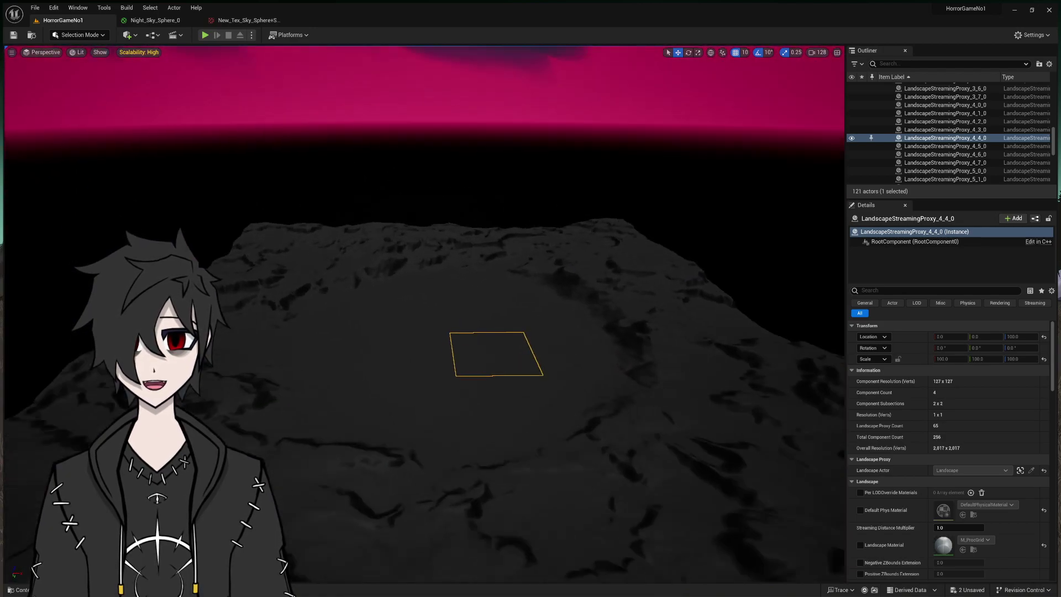
{"action": "right_click_drag", "start_coordinate": [420, 309], "coordinate": [420, 282]}
{"action": "left_click", "coordinate": [248, 20]}
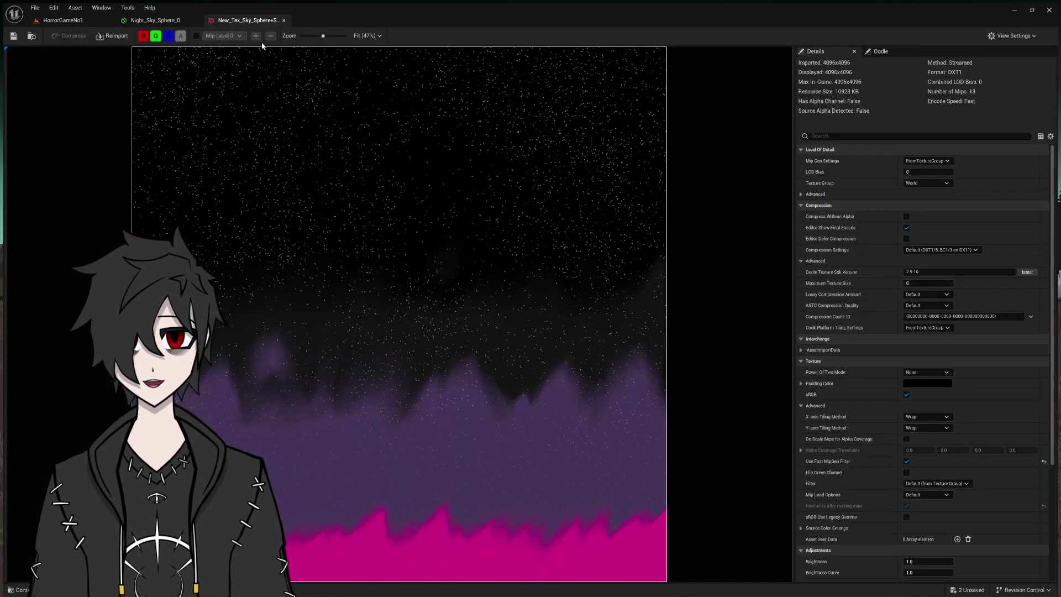
{"action": "left_click", "coordinate": [188, 17]}
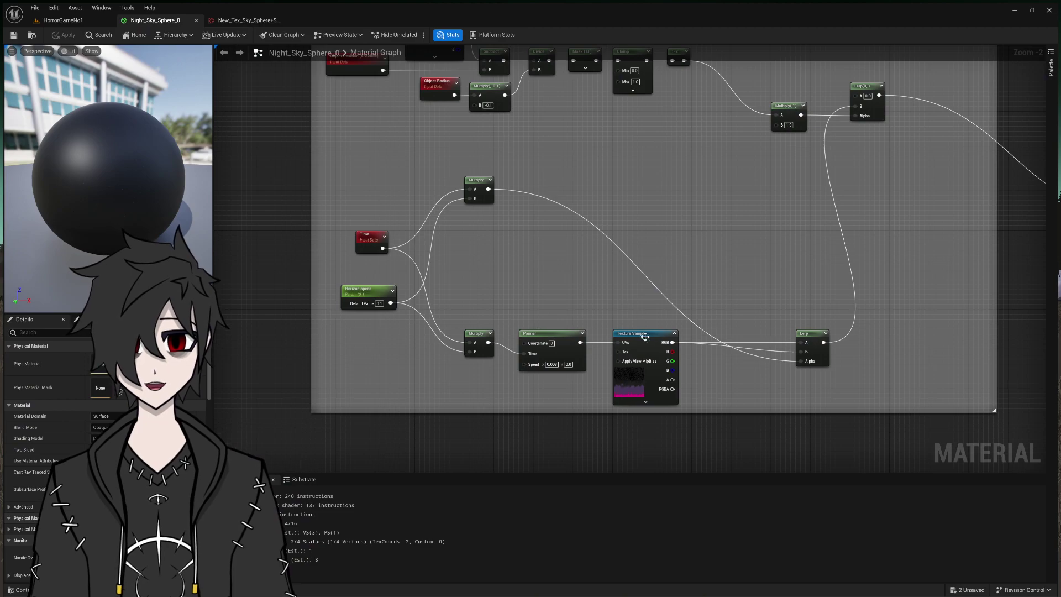
- Undo the Lerp B and Alpha wires, then try and undo a Multiply-to-Lerp A wire
{"action": "key", "text": "ctrl+z"}
{"action": "key", "text": "ctrl+z"}
{"action": "key", "text": "ctrl+z"}
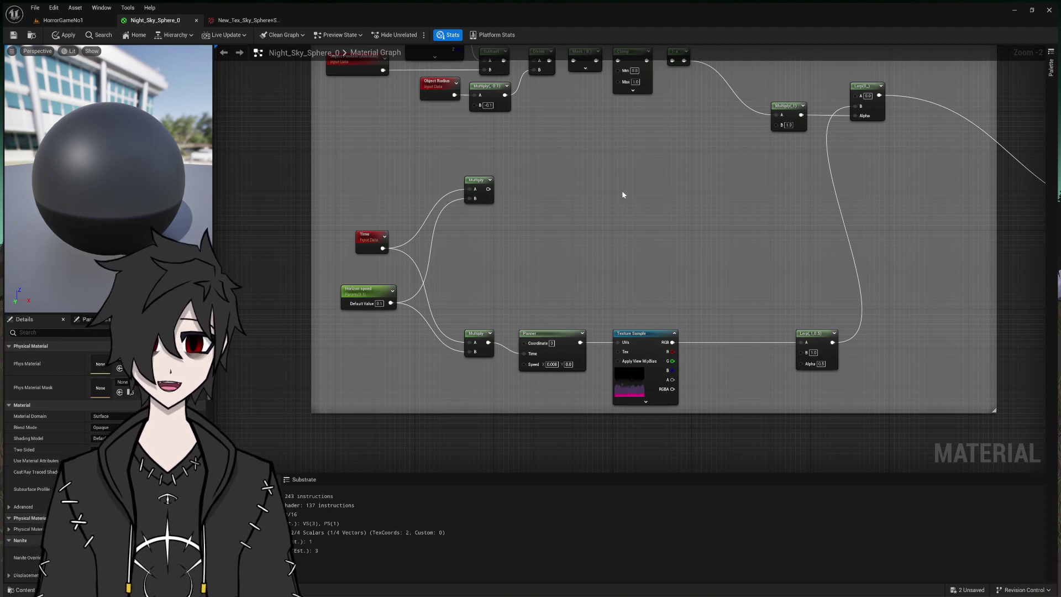
{"action": "left_click_drag", "start_coordinate": [488, 189], "coordinate": [856, 95]}
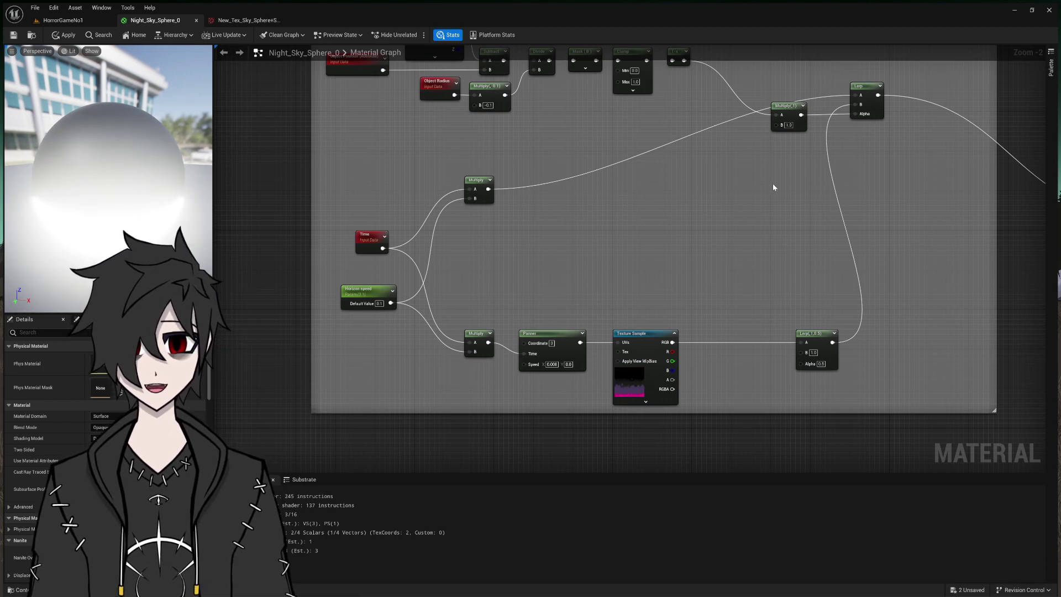
{"action": "key", "text": "ctrl+z"}
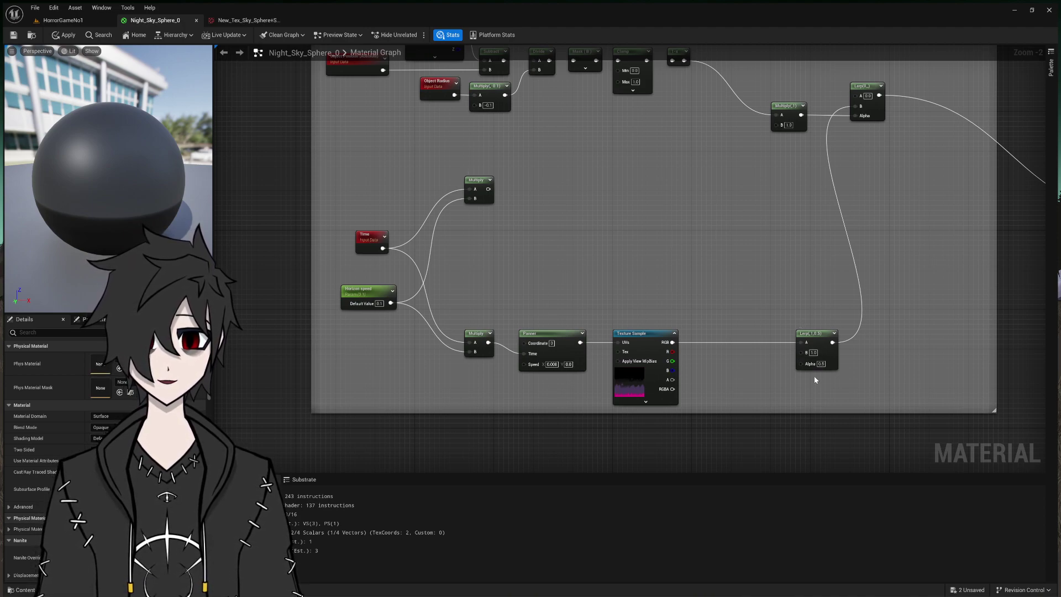
{"action": "left_click_drag", "start_coordinate": [489, 188], "coordinate": [874, 98]}
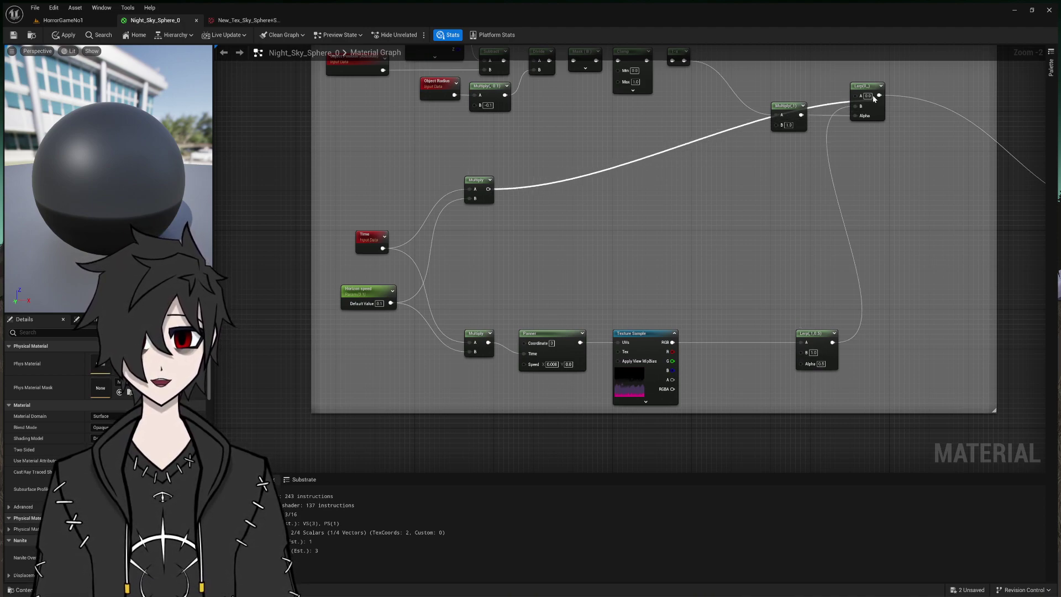
{"action": "left_click_drag", "start_coordinate": [777, 131], "coordinate": [489, 189]}
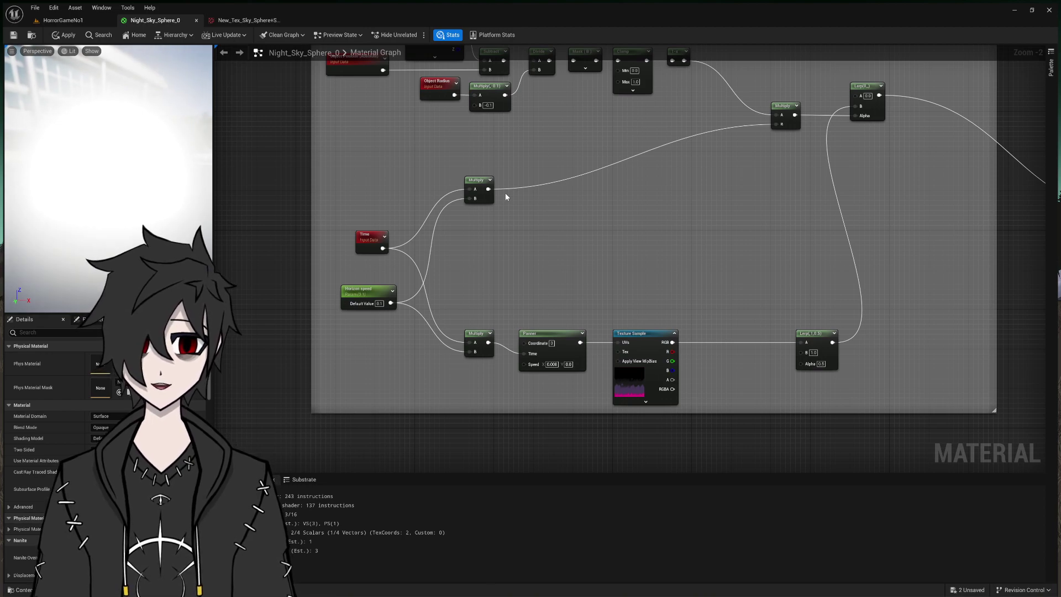
{"action": "key", "text": "ctrl+z"}
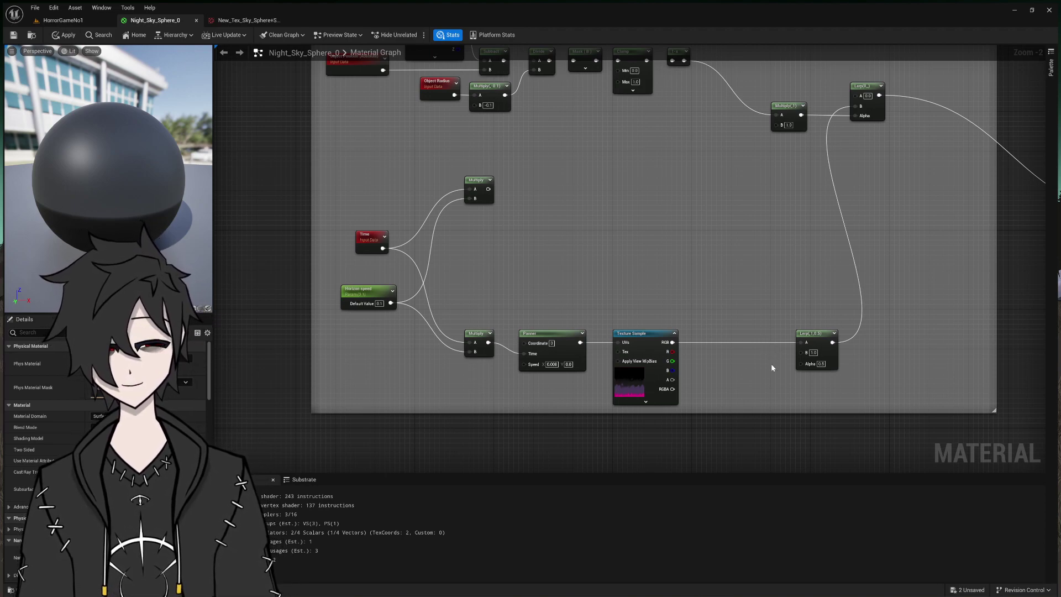
{"action": "right_click_drag", "start_coordinate": [745, 356], "coordinate": [560, 384]}
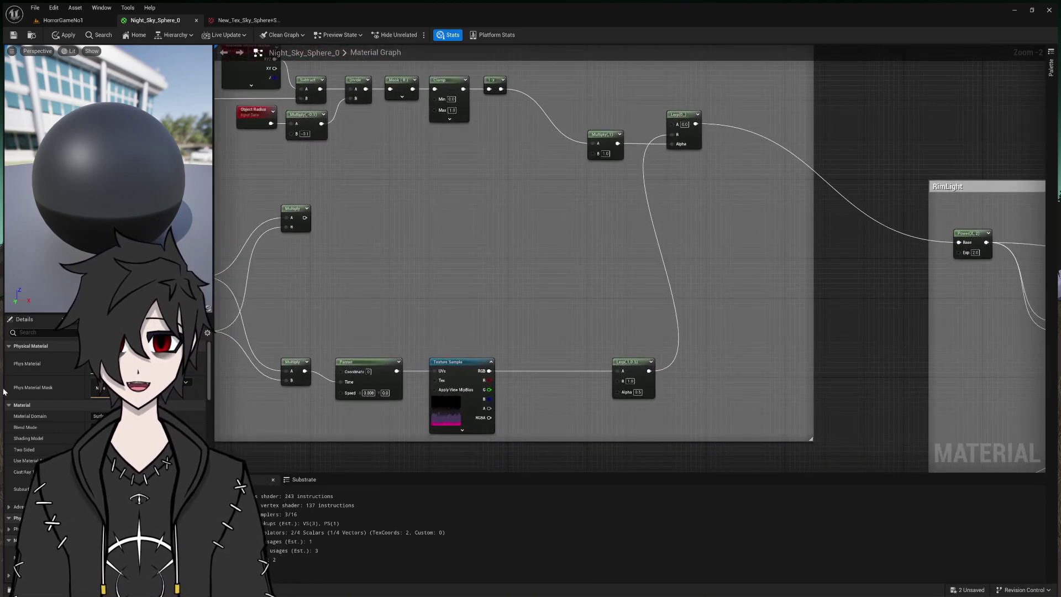
- Apply the Night_Sky_Sphere_0 changes and view the resulting sky in HorrorGameNo1
{"action": "left_click", "coordinate": [471, 415]}
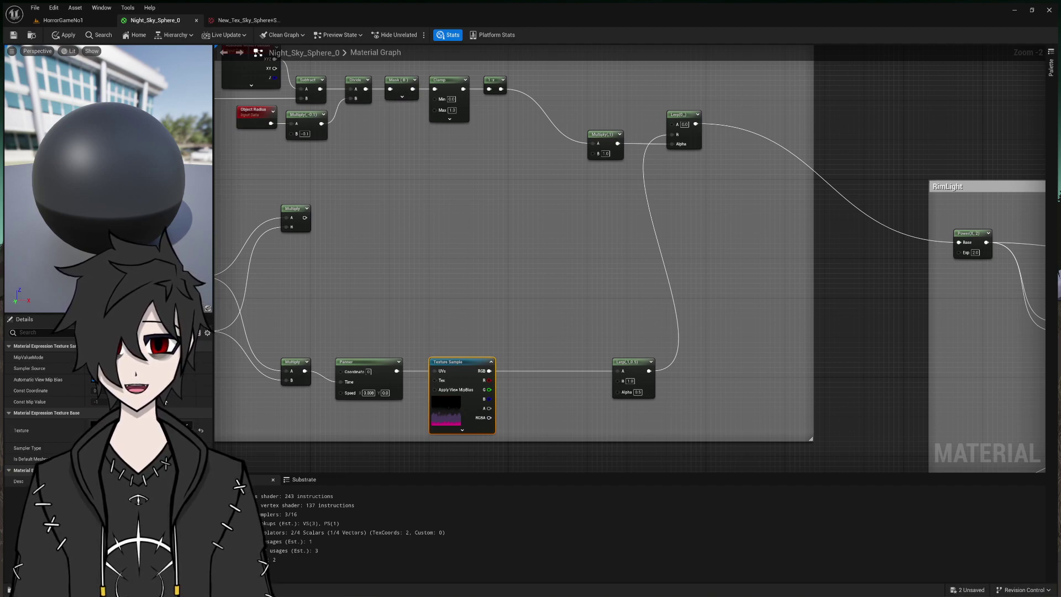
{"action": "left_click", "coordinate": [17, 39]}
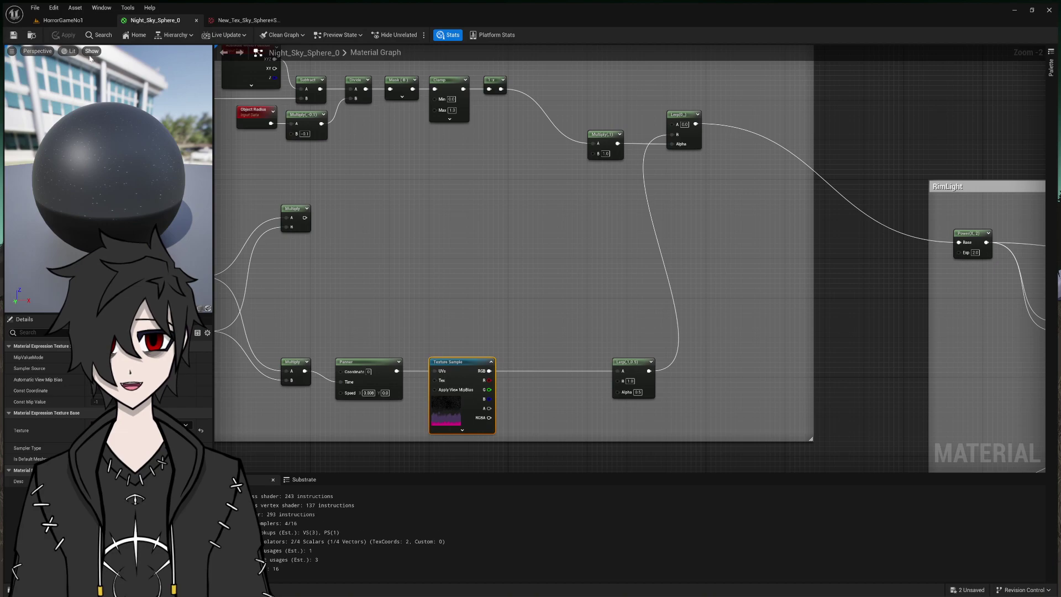
{"action": "left_click", "coordinate": [63, 20]}
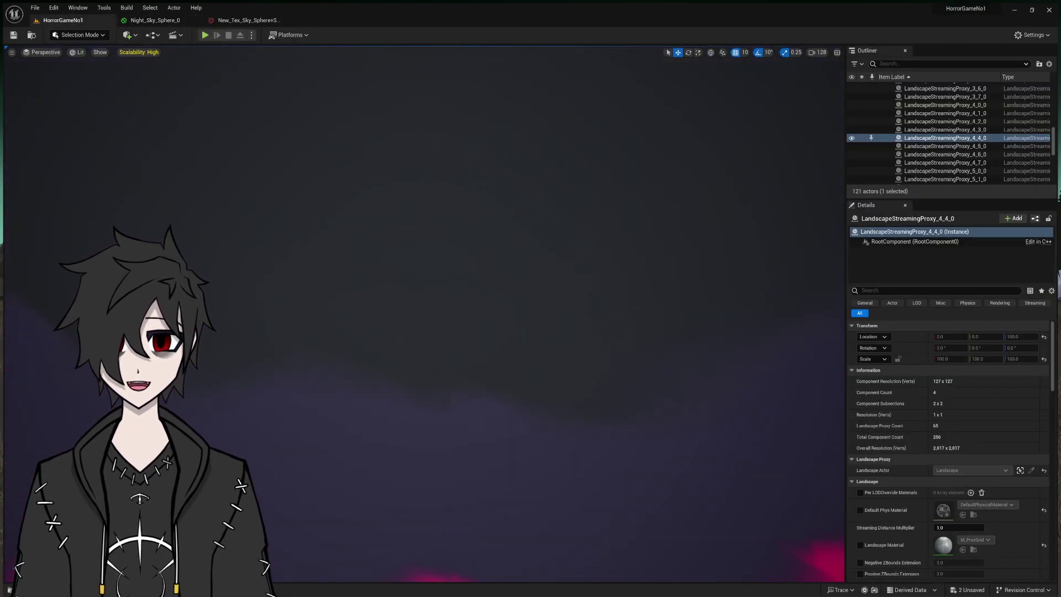
- Fly the level camera around the moonlit sky dome and landscape, then return to the Night_Sky_Sphere_0 graph
{"action": "right_click_drag", "start_coordinate": [425, 314], "coordinate": [418, 262]}
{"action": "right_click_drag", "start_coordinate": [424, 314], "coordinate": [395, 234]}
{"action": "key", "text": "w"}
{"action": "key", "text": "s"}
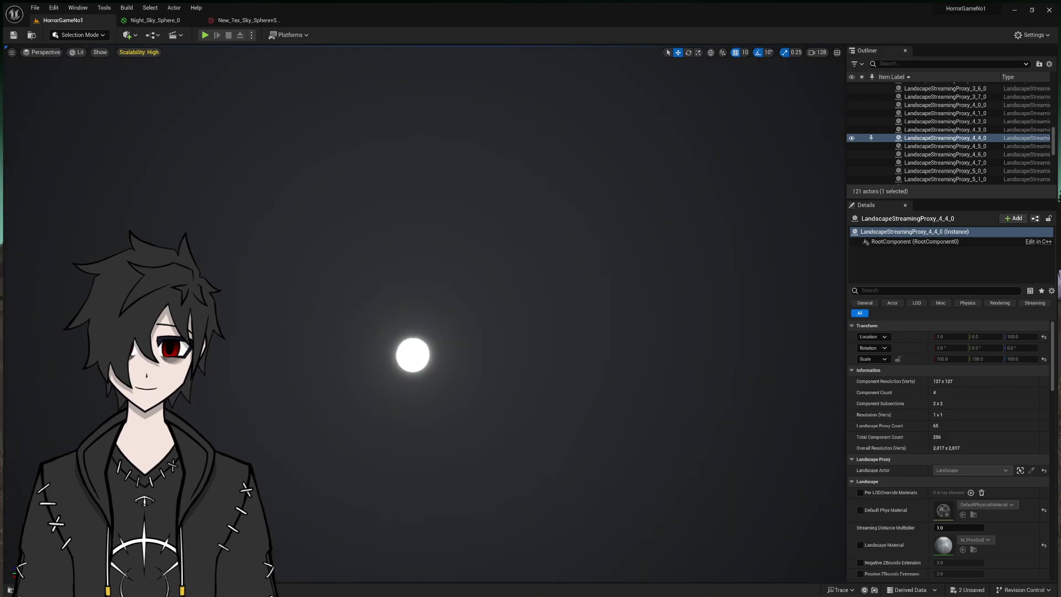
{"action": "mouse_move", "coordinate": [425, 314]}
{"action": "right_mouse_down"}
{"action": "mouse_move", "coordinate": [409, 470]}
{"action": "mouse_move", "coordinate": [459, 295]}
{"action": "mouse_move", "coordinate": [458, 170]}
{"action": "mouse_move", "coordinate": [430, 327]}
{"action": "mouse_move", "coordinate": [440, 337]}
{"action": "mouse_move", "coordinate": [441, 320]}
{"action": "mouse_move", "coordinate": [481, 317]}
{"action": "mouse_move", "coordinate": [406, 315]}
{"action": "mouse_move", "coordinate": [430, 319]}
{"action": "mouse_move", "coordinate": [446, 415]}
{"action": "mouse_move", "coordinate": [437, 298]}
{"action": "right_mouse_up"}
{"action": "key", "text": "w"}
{"action": "key", "text": "s"}
{"action": "key", "text": "a"}
{"action": "key", "text": "w"}
{"action": "key", "text": "w"}
{"action": "key", "text": "w"}
{"action": "key", "text": "w"}
{"action": "mouse_move", "coordinate": [433, 209]}
{"action": "right_mouse_down"}
{"action": "mouse_move", "coordinate": [398, 190]}
{"action": "mouse_move", "coordinate": [432, 209]}
{"action": "right_mouse_up"}
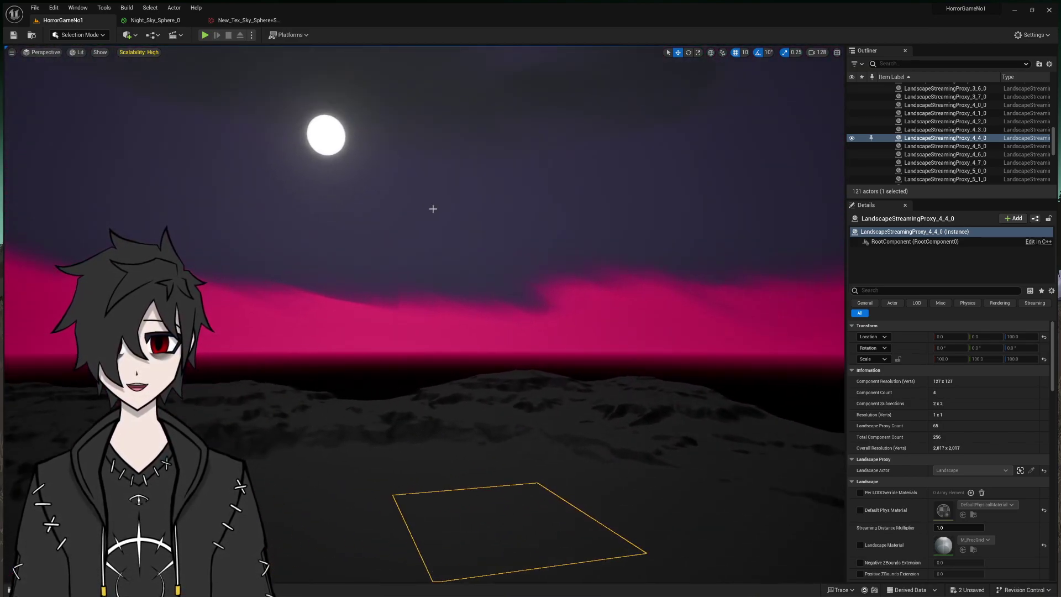
{"action": "left_click", "coordinate": [154, 20]}
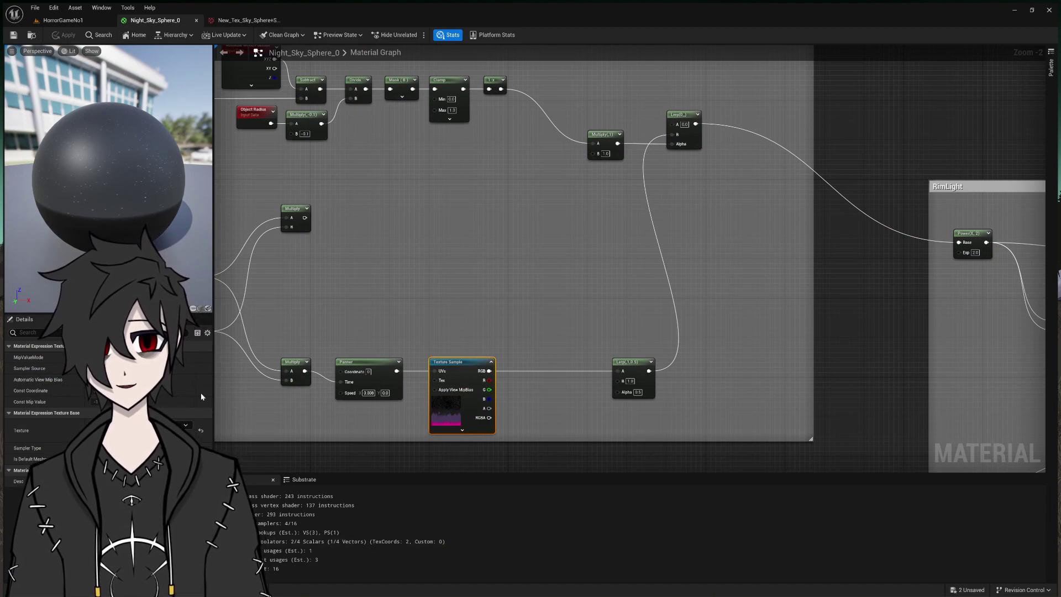
- Switch the Texture Sample to the starless New_Tex_Sky_Sphere texture and apply the material
{"action": "left_click", "coordinate": [121, 435]}
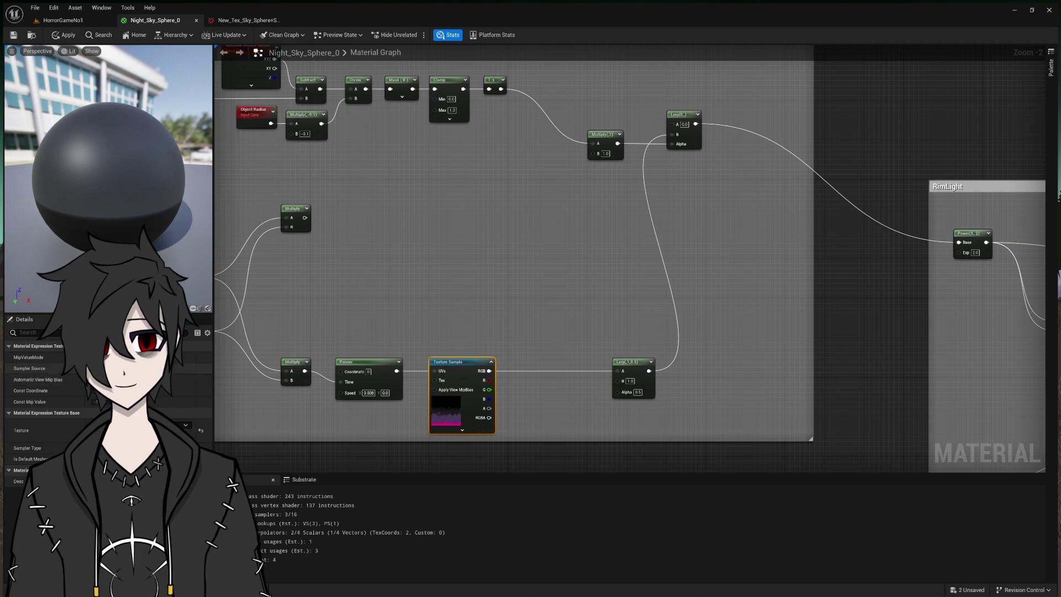
{"action": "left_click", "coordinate": [13, 37]}
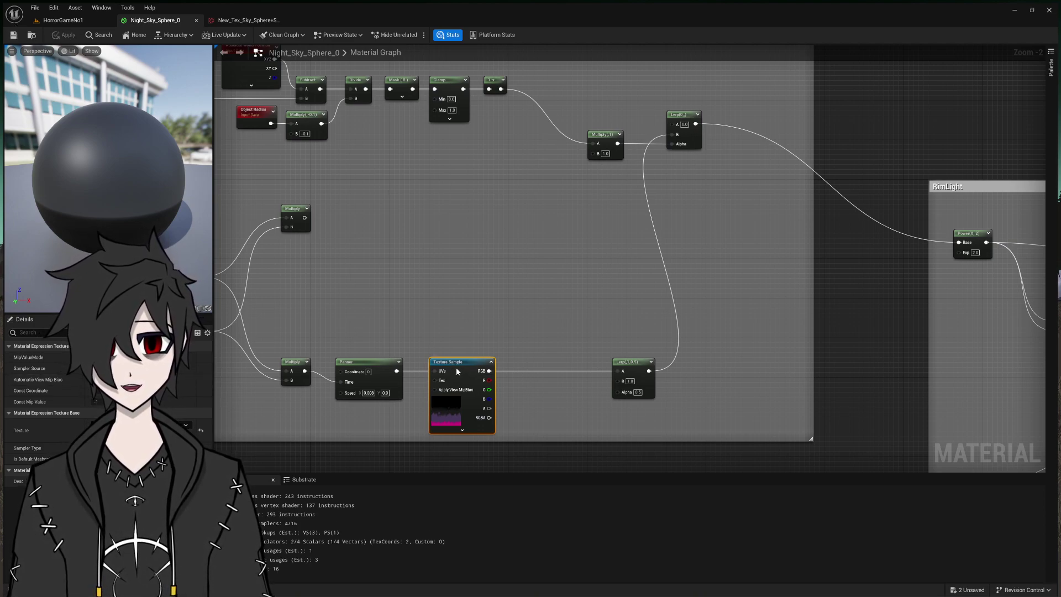
{"action": "left_click_drag", "start_coordinate": [457, 370], "coordinate": [513, 375]}
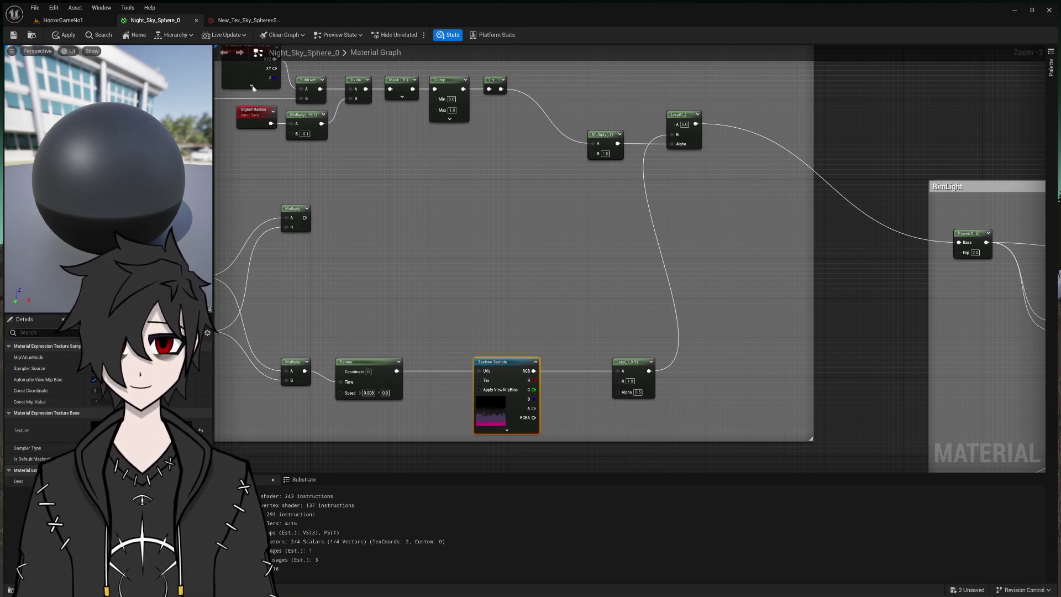
- Close the star sky texture's editor and select New_Tex_Sky_Sphere+Stars in the Content Drawer
{"action": "left_click", "coordinate": [260, 20]}
{"action": "left_click", "coordinate": [283, 21]}
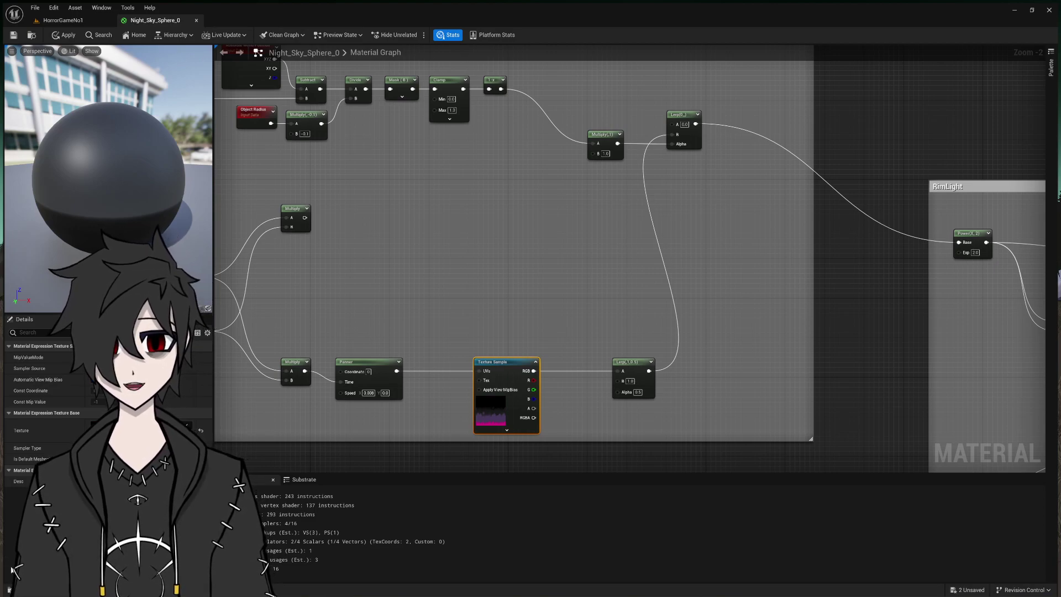
{"action": "key", "text": "ctrl+space"}
{"action": "left_click", "coordinate": [370, 465]}
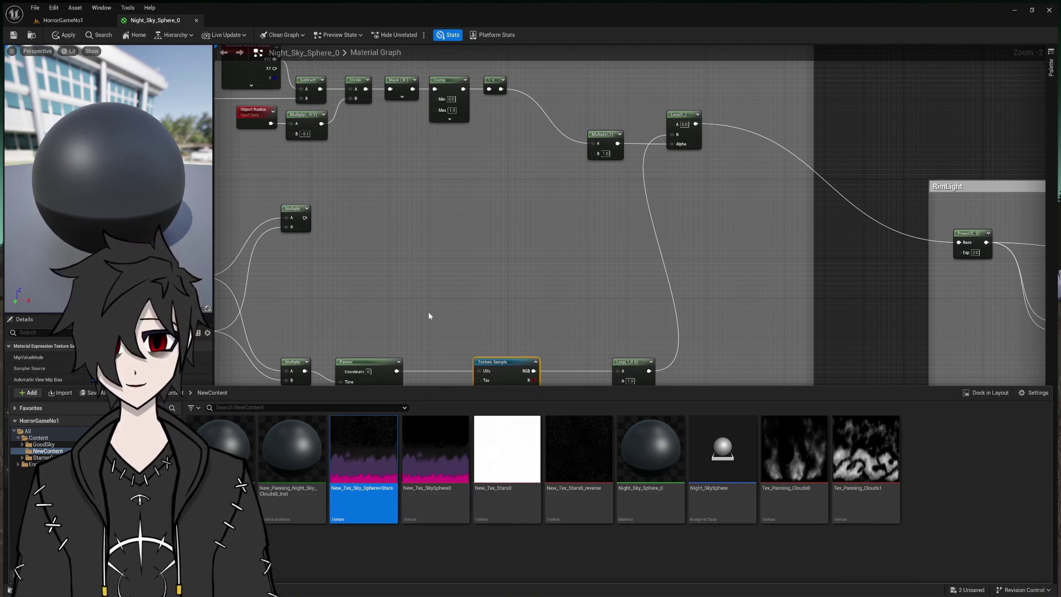
- Delete the New_Tex_Sky_Sphere+Stars texture, then search all project content for 'bp'
{"action": "left_click", "coordinate": [486, 434]}
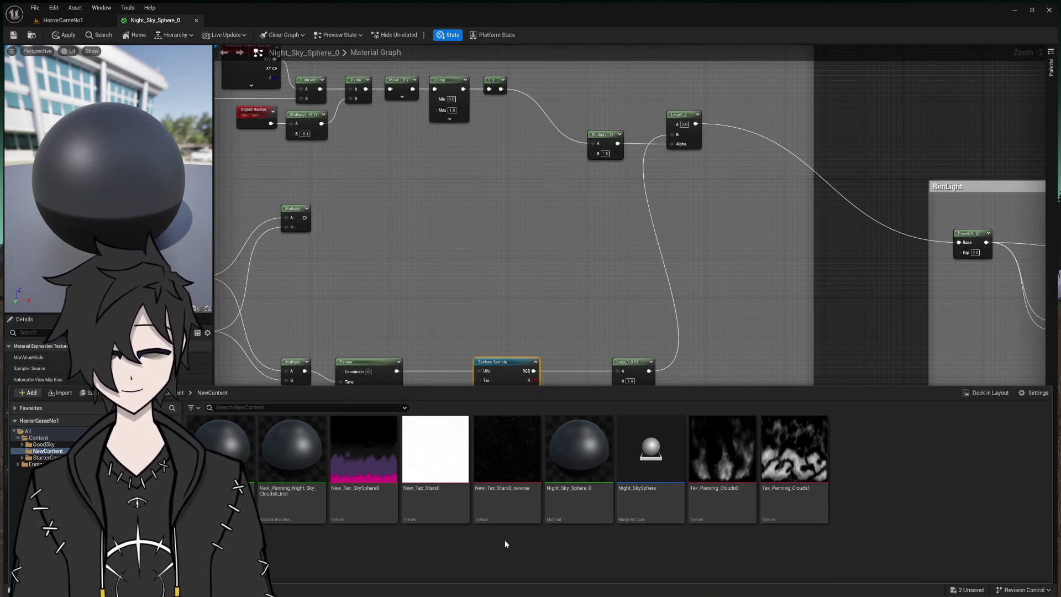
{"action": "right_click_drag", "start_coordinate": [241, 295], "coordinate": [558, 281]}
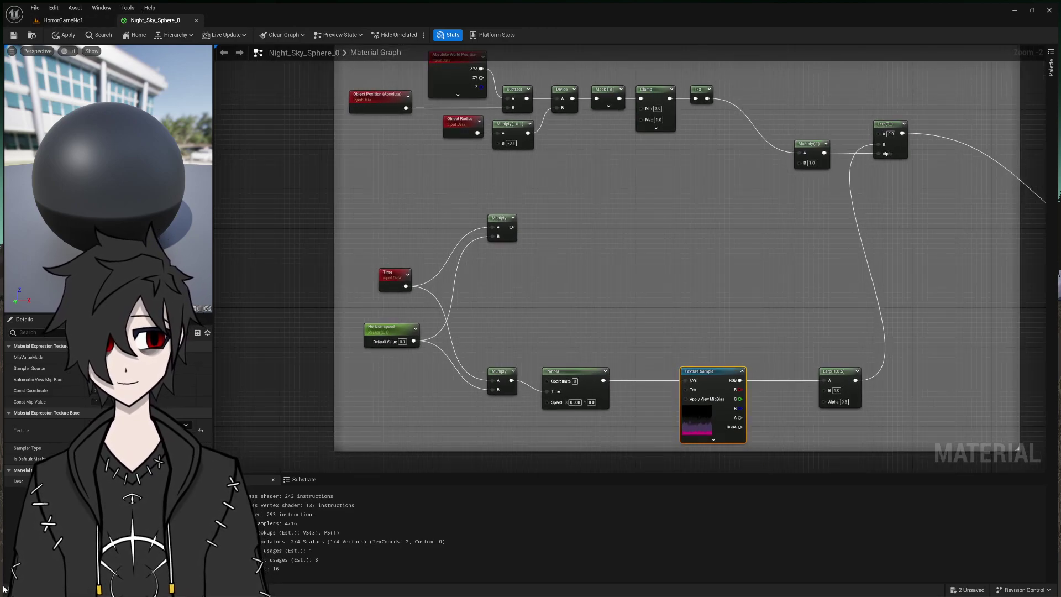
{"action": "key", "text": "ctrl+space"}
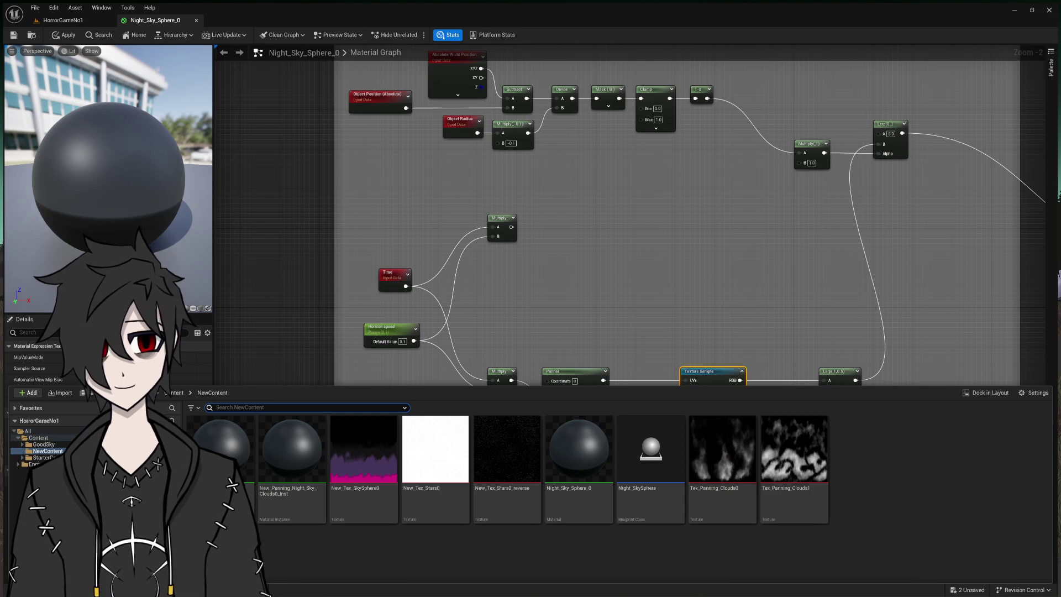
{"action": "left_click", "coordinate": [61, 431]}
{"action": "left_click", "coordinate": [289, 408]}
{"action": "type", "text": "bp"}
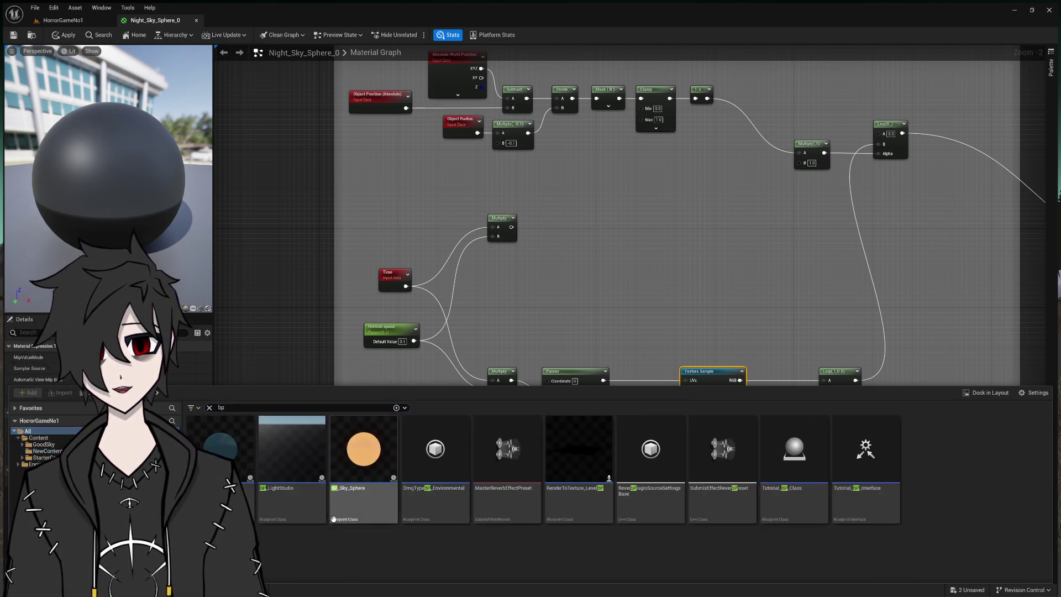
- Open BP_Sky_Sphere, browse its Update Sun Direction, Refresh Material and Construction Script graphs, then close it
{"action": "double_click", "coordinate": [349, 461]}
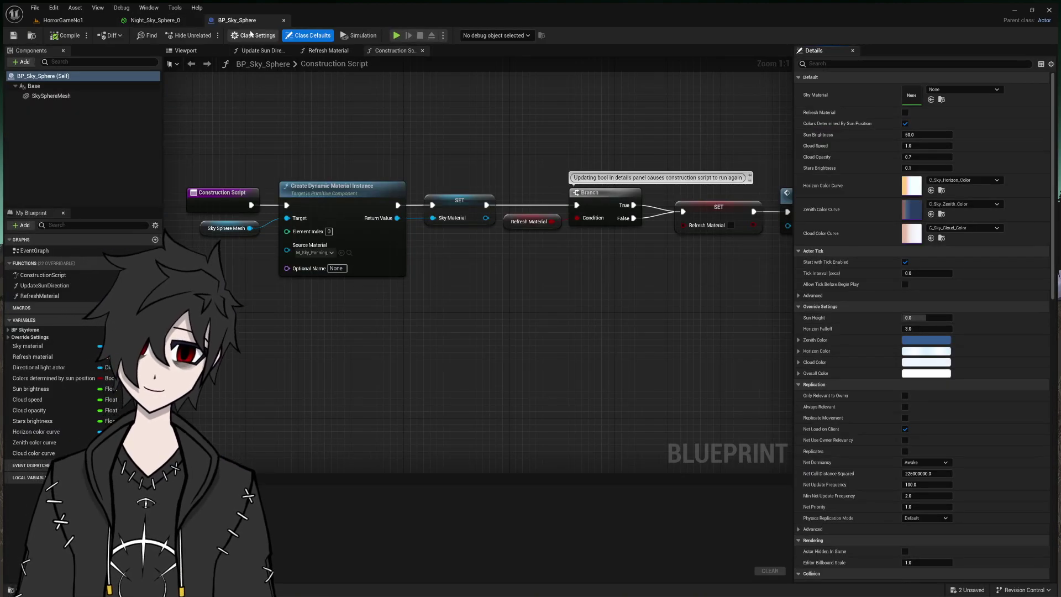
{"action": "left_click", "coordinate": [263, 50]}
{"action": "left_click", "coordinate": [333, 53]}
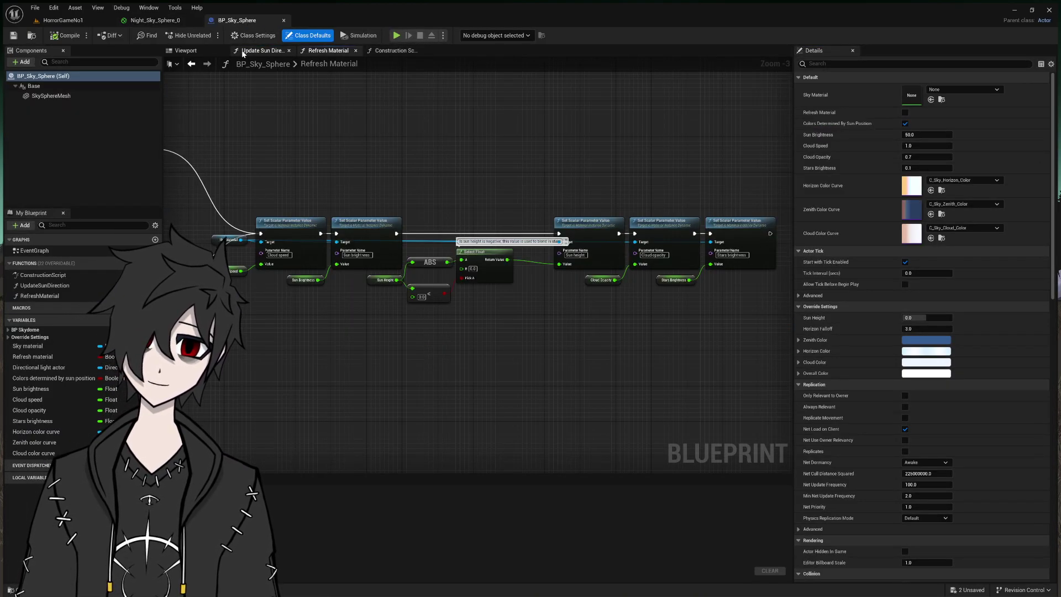
{"action": "left_click", "coordinate": [197, 51]}
{"action": "left_click", "coordinate": [392, 51]}
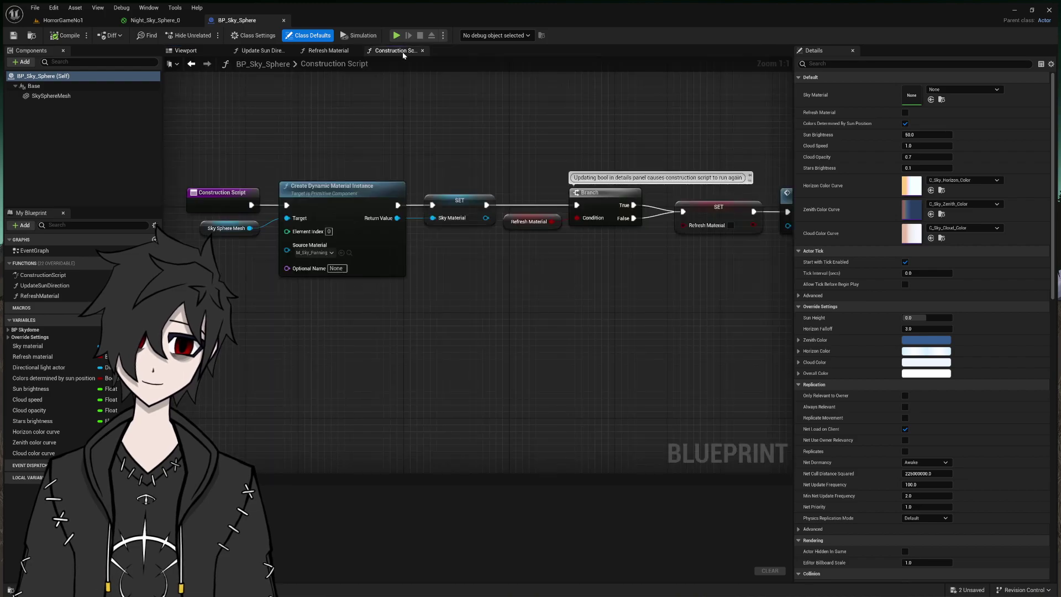
{"action": "left_click", "coordinate": [283, 20]}
{"action": "key", "text": "ctrl+space"}
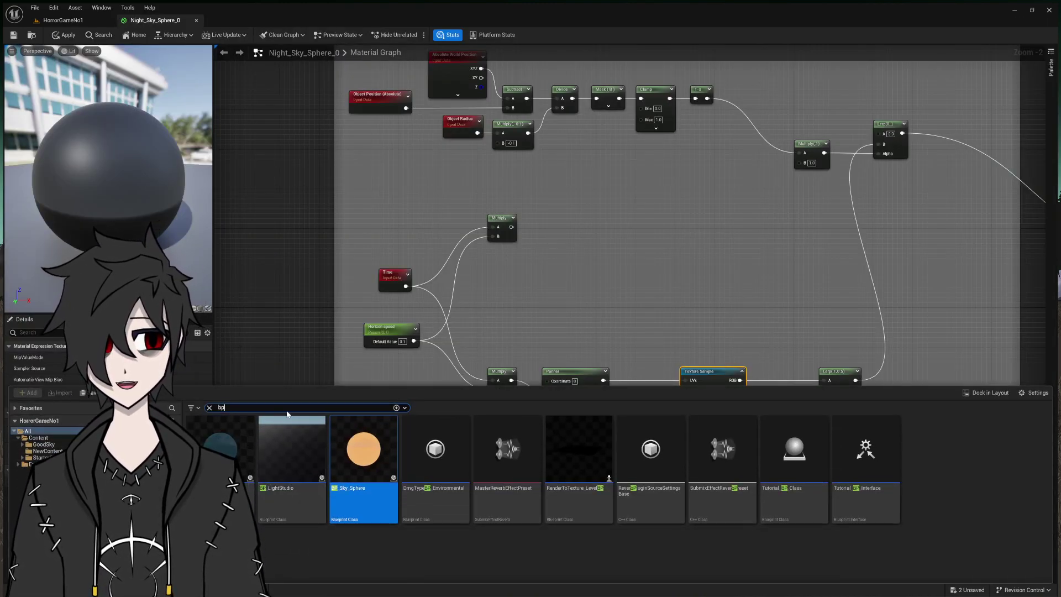
{"action": "left_click_drag", "start_coordinate": [323, 407], "coordinate": [182, 408]}
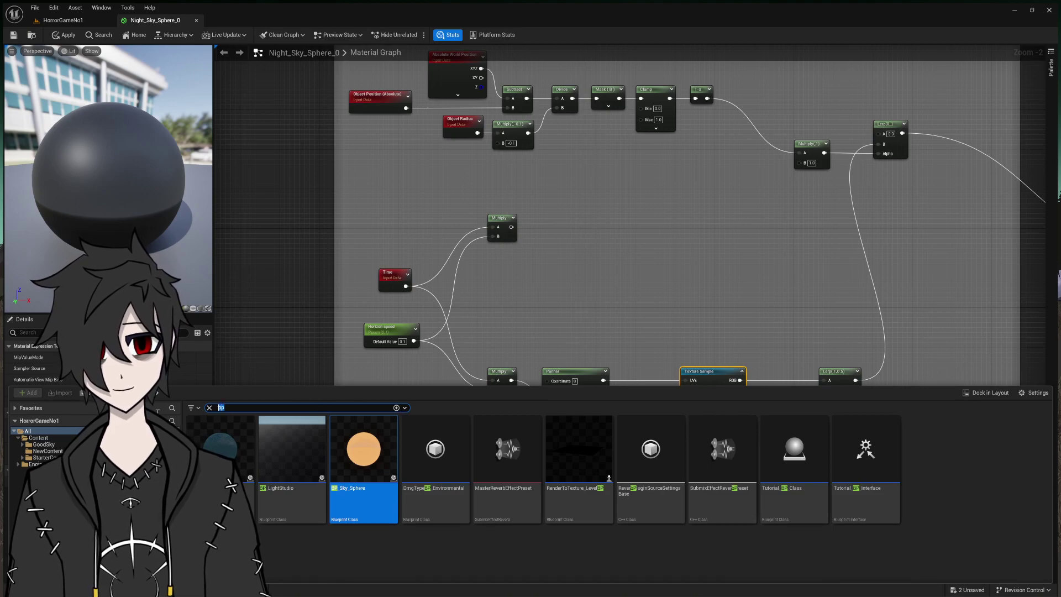
{"action": "type", "text": "cloud"}
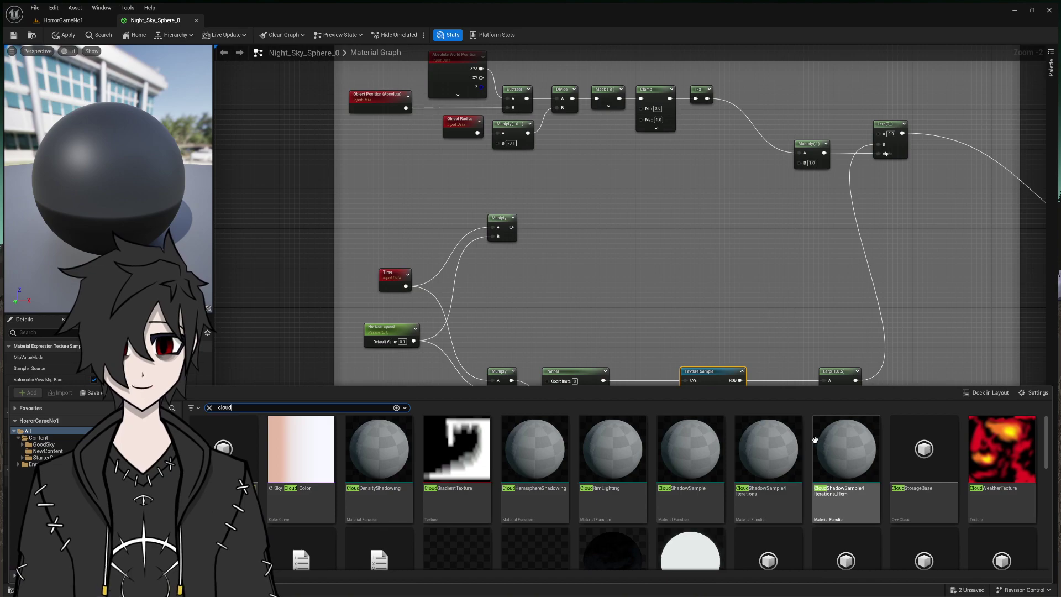
{"action": "scroll", "coordinate": [794, 484], "scroll_direction": "down", "scroll_amount": 1}
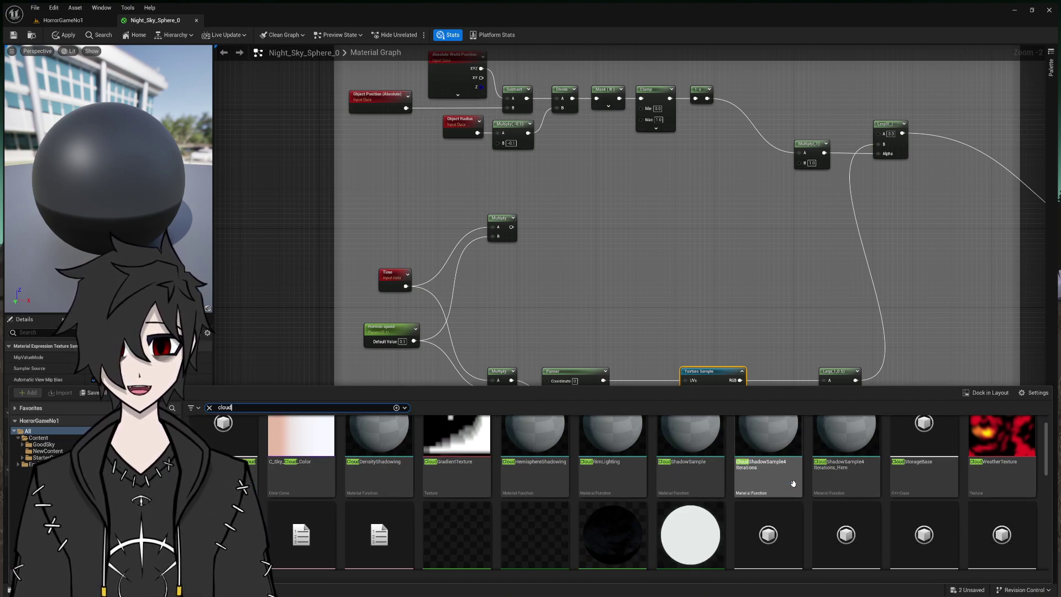
{"action": "scroll", "coordinate": [708, 479], "scroll_direction": "down", "scroll_amount": 2}
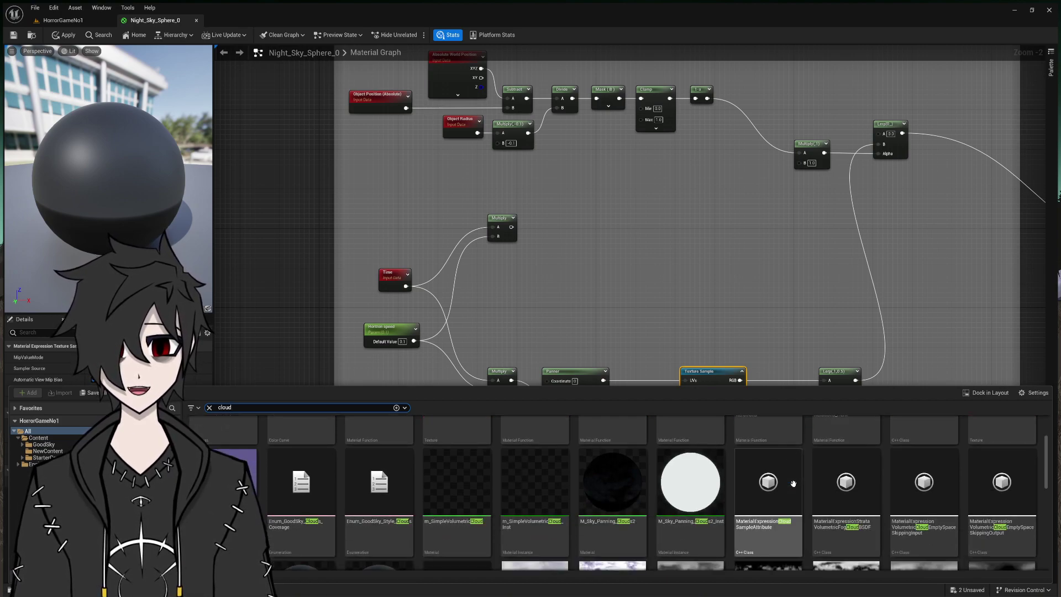
{"action": "double_click", "coordinate": [709, 479]}
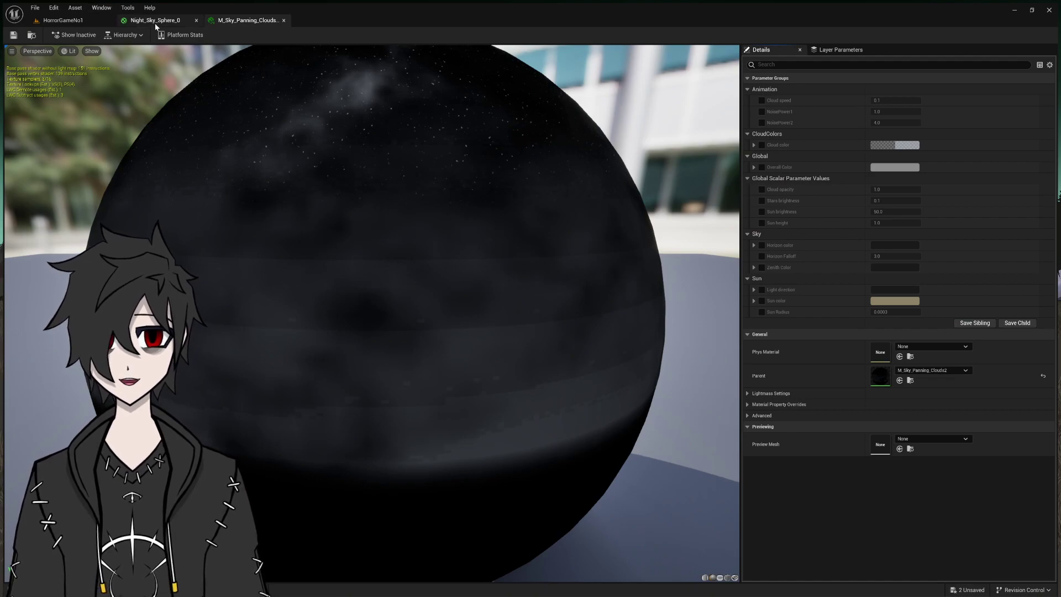
{"action": "mouse_move", "coordinate": [363, 193]}
{"action": "right_mouse_down"}
{"action": "mouse_move", "coordinate": [362, 293]}
{"action": "mouse_move", "coordinate": [362, 204]}
{"action": "right_mouse_up"}
{"action": "mouse_move", "coordinate": [363, 204]}
{"action": "left_mouse_down"}
{"action": "mouse_move", "coordinate": [310, 193]}
{"action": "mouse_move", "coordinate": [387, 205]}
{"action": "mouse_move", "coordinate": [437, 276]}
{"action": "mouse_move", "coordinate": [343, 210]}
{"action": "mouse_move", "coordinate": [376, 190]}
{"action": "left_mouse_up"}
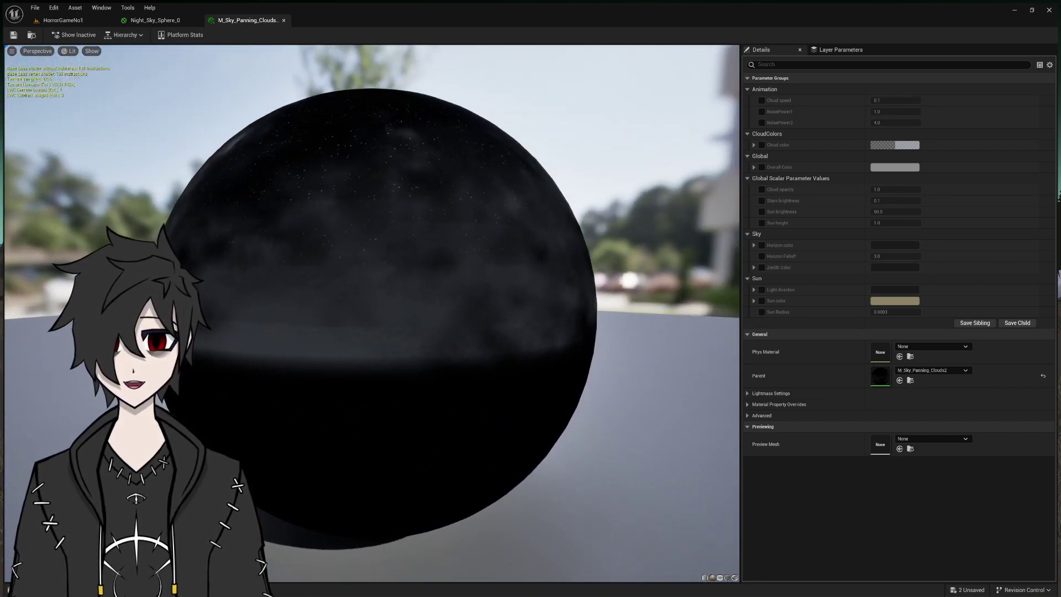
{"action": "scroll", "coordinate": [482, 190], "scroll_direction": "up", "scroll_amount": 5}
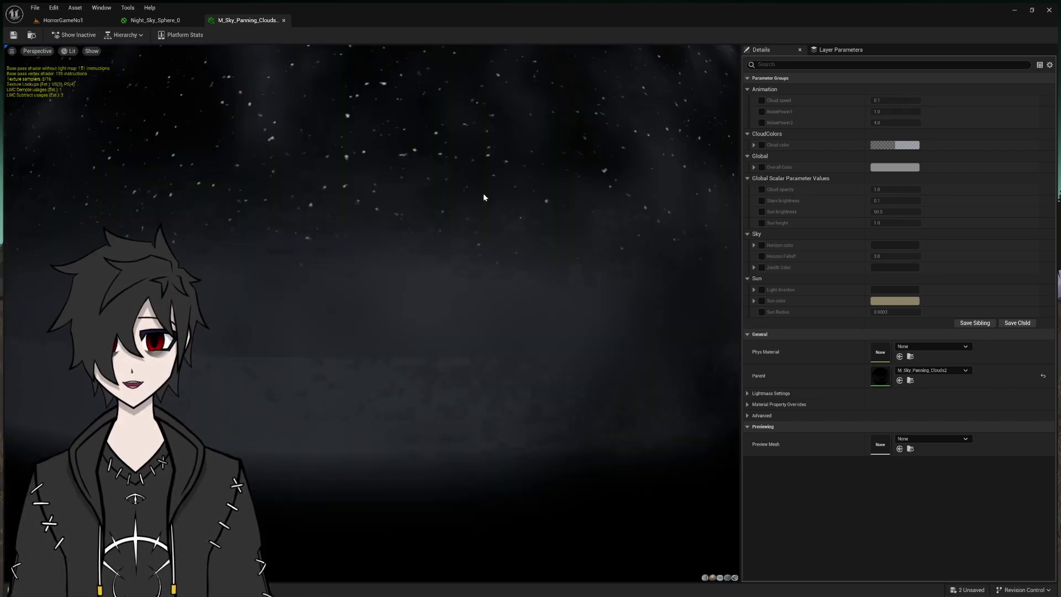
{"action": "mouse_move", "coordinate": [484, 194]}
{"action": "right_mouse_down"}
{"action": "mouse_move", "coordinate": [484, 203]}
{"action": "mouse_move", "coordinate": [484, 139]}
{"action": "mouse_move", "coordinate": [484, 213]}
{"action": "right_mouse_up"}
{"action": "scroll", "coordinate": [472, 191], "scroll_direction": "down", "scroll_amount": 5}
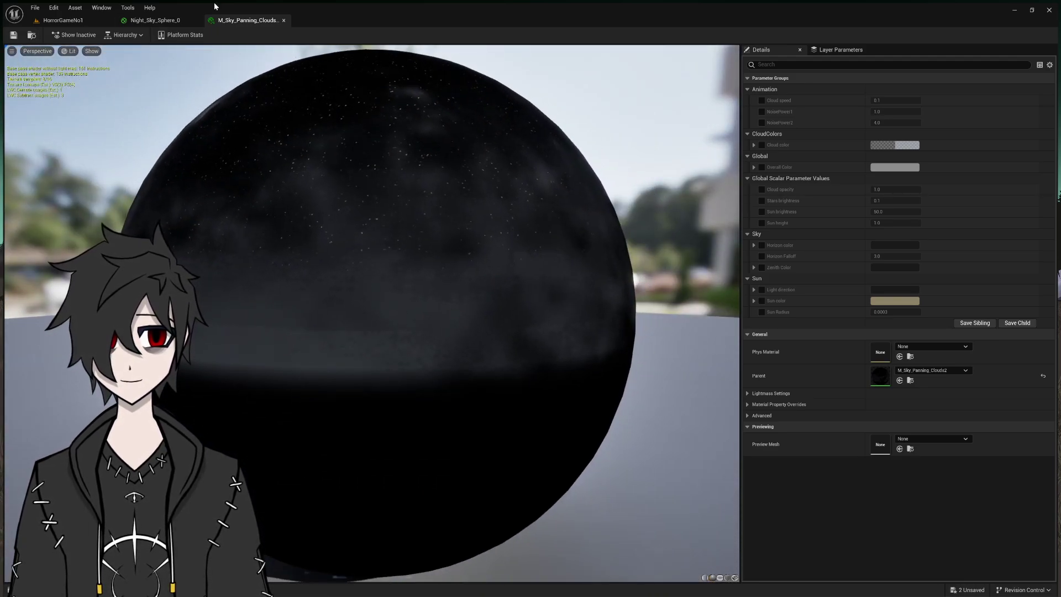
{"action": "left_click", "coordinate": [284, 20]}
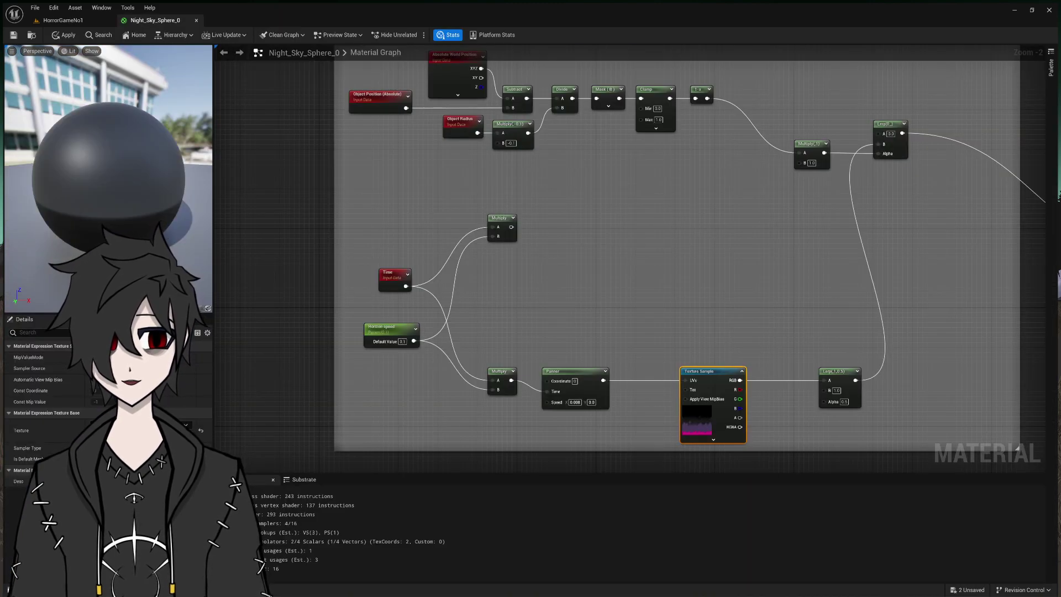
{"action": "key", "text": "ctrl+space"}
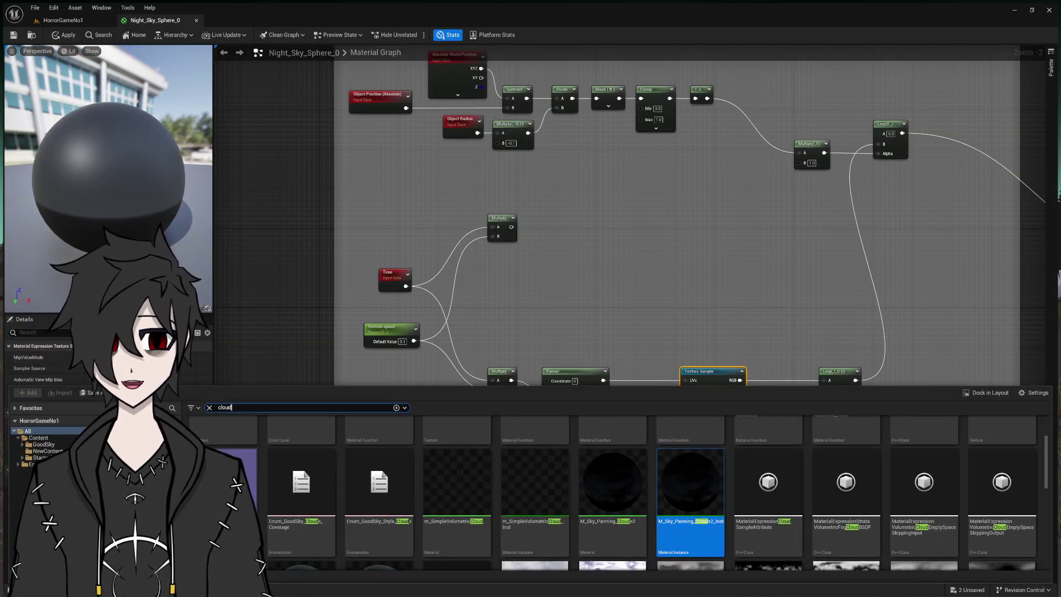
- Open M_Sky_Panning_Clouds2 and pan through its SphereMask, SunVector and HorizonDistribution node groups
{"action": "double_click", "coordinate": [637, 487]}
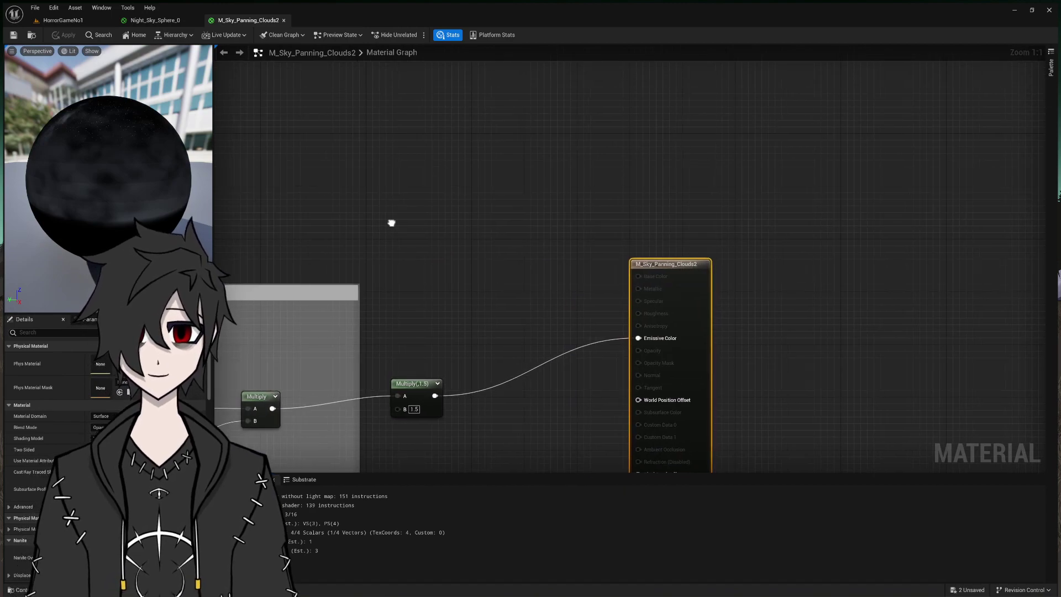
{"action": "right_click_drag", "start_coordinate": [391, 223], "coordinate": [1017, 140]}
{"action": "right_click_drag", "start_coordinate": [447, 235], "coordinate": [1035, 194]}
{"action": "right_click_drag", "start_coordinate": [333, 248], "coordinate": [883, 329]}
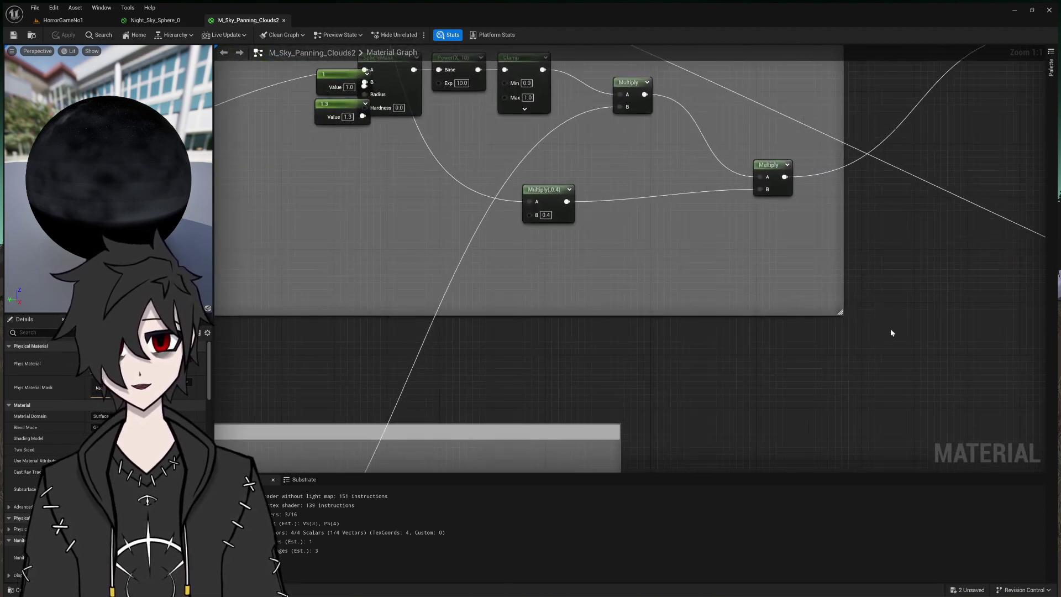
{"action": "right_click_drag", "start_coordinate": [429, 258], "coordinate": [905, 225]}
{"action": "right_click_drag", "start_coordinate": [368, 198], "coordinate": [934, 180]}
{"action": "right_click_drag", "start_coordinate": [647, 176], "coordinate": [716, 70]}
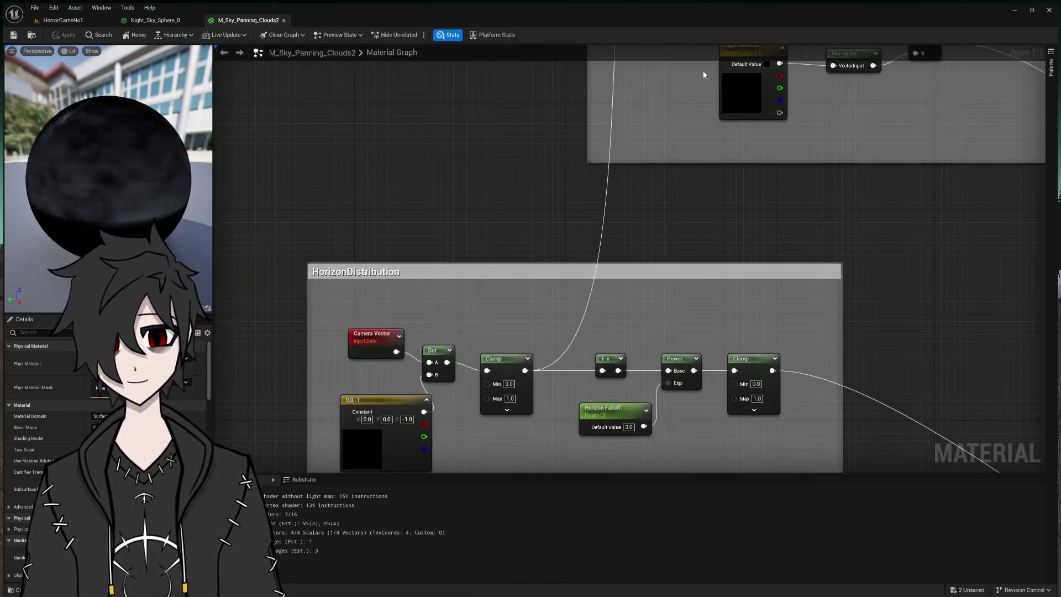
{"action": "right_click_drag", "start_coordinate": [579, 164], "coordinate": [551, 119]}
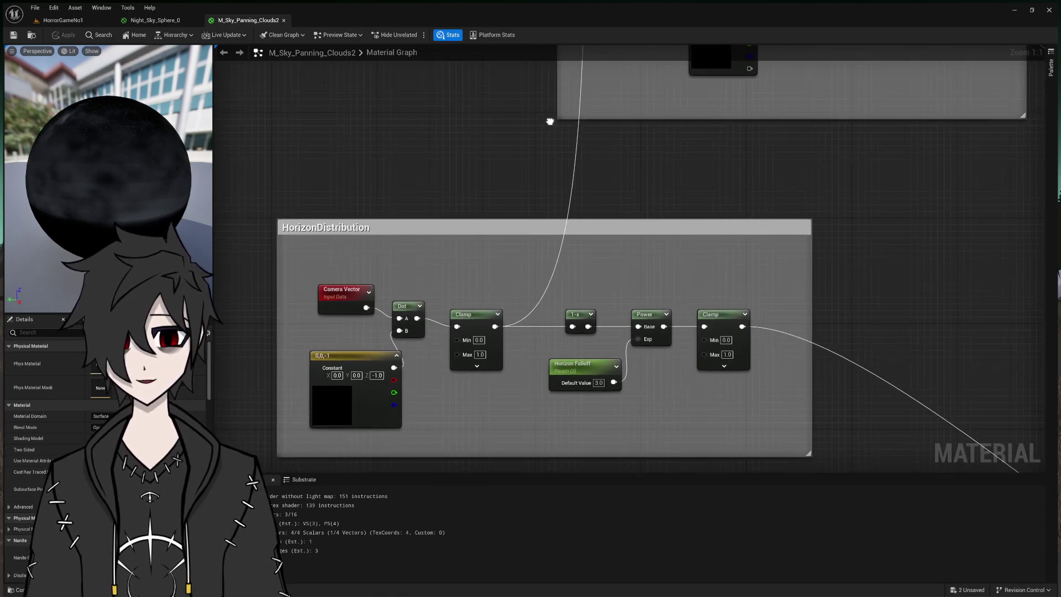
{"action": "right_click_drag", "start_coordinate": [425, 202], "coordinate": [918, 272]}
{"action": "right_click_drag", "start_coordinate": [340, 216], "coordinate": [619, 449]}
{"action": "scroll", "coordinate": [566, 305], "scroll_direction": "down", "scroll_amount": 3}
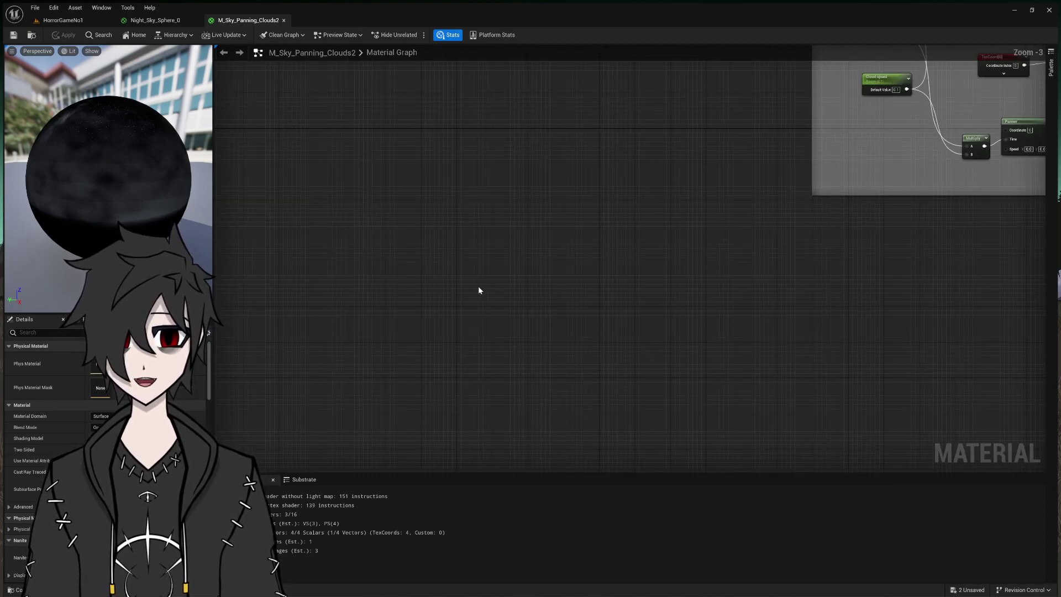
{"action": "scroll", "coordinate": [479, 287], "scroll_direction": "down", "scroll_amount": 2}
{"action": "right_click_drag", "start_coordinate": [625, 272], "coordinate": [376, 364]}
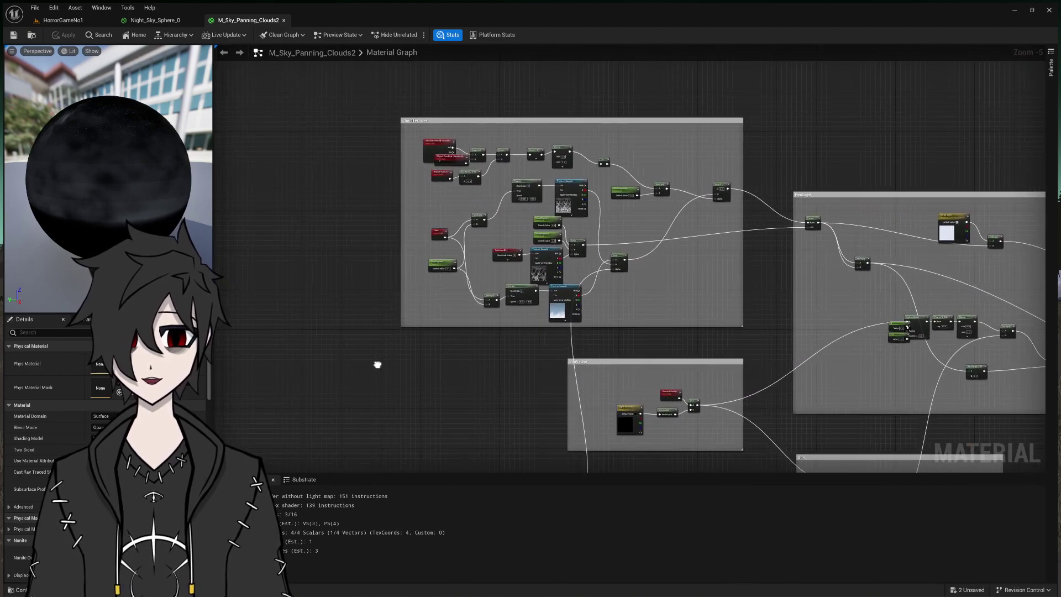
- Pan and zoom across the reference graph's sun, HorizonDistribution and RimLight groups, then return to Night_Sky_Sphere_0
{"action": "scroll", "coordinate": [589, 181], "scroll_direction": "up", "scroll_amount": 3}
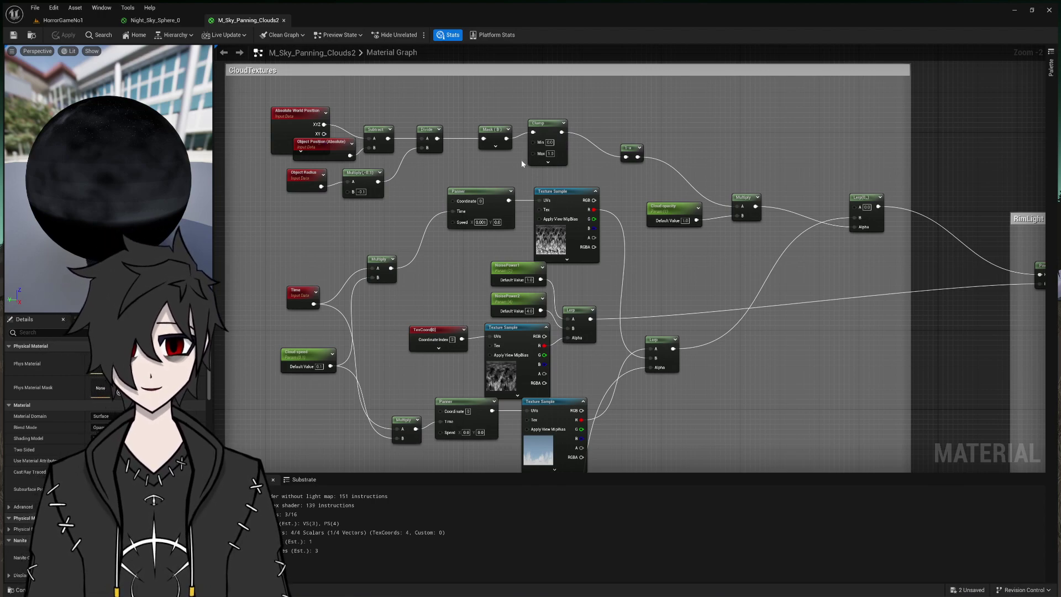
{"action": "right_click_drag", "start_coordinate": [522, 160], "coordinate": [437, 0]}
{"action": "right_click_drag", "start_coordinate": [564, 319], "coordinate": [618, 154]}
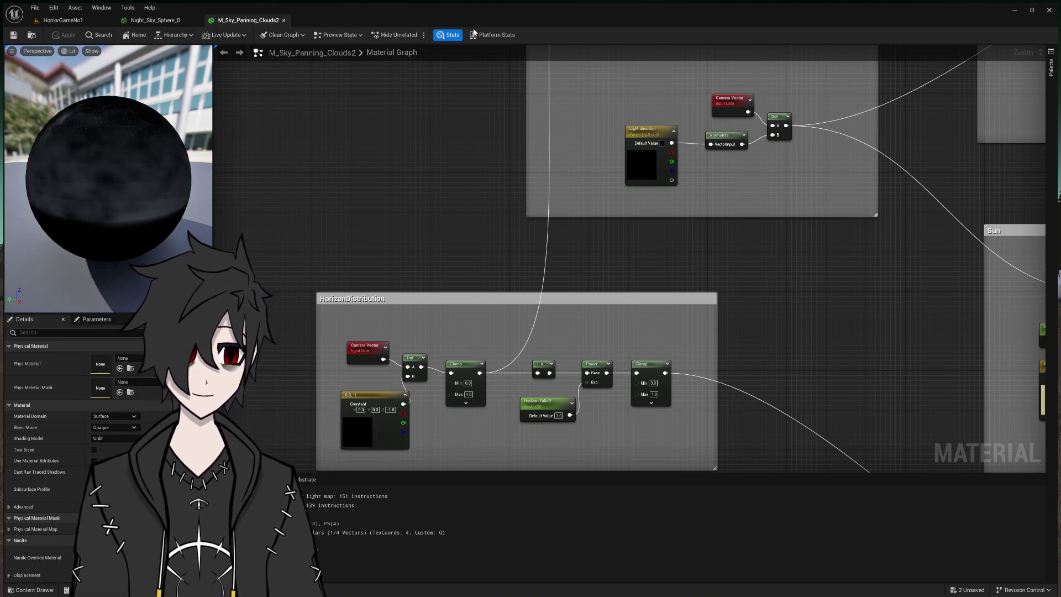
{"action": "scroll", "coordinate": [544, 256], "scroll_direction": "up", "scroll_amount": 2}
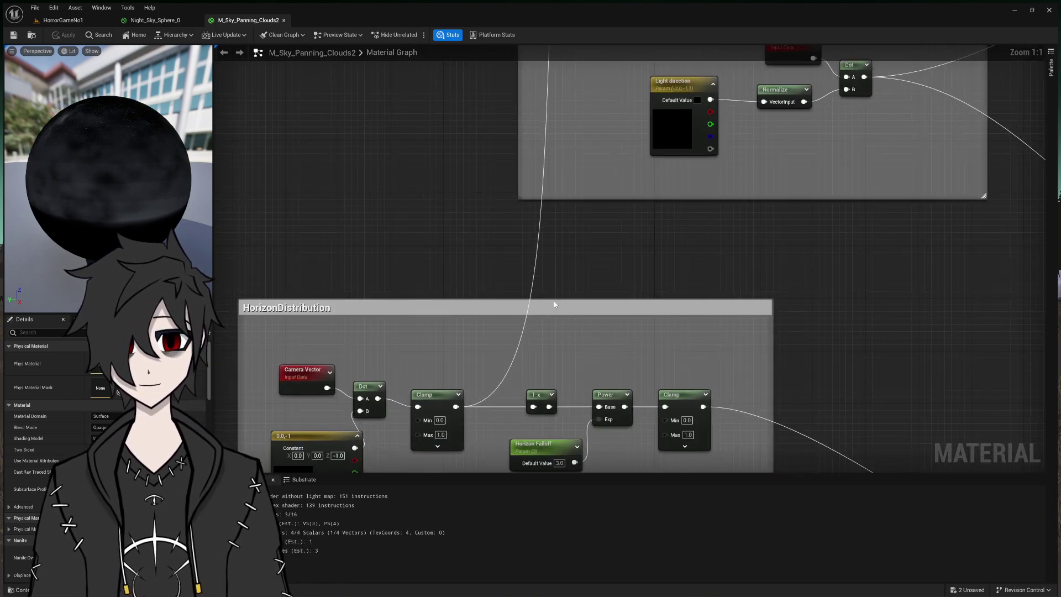
{"action": "scroll", "coordinate": [592, 368], "scroll_direction": "down", "scroll_amount": 7}
{"action": "scroll", "coordinate": [616, 212], "scroll_direction": "up", "scroll_amount": 4}
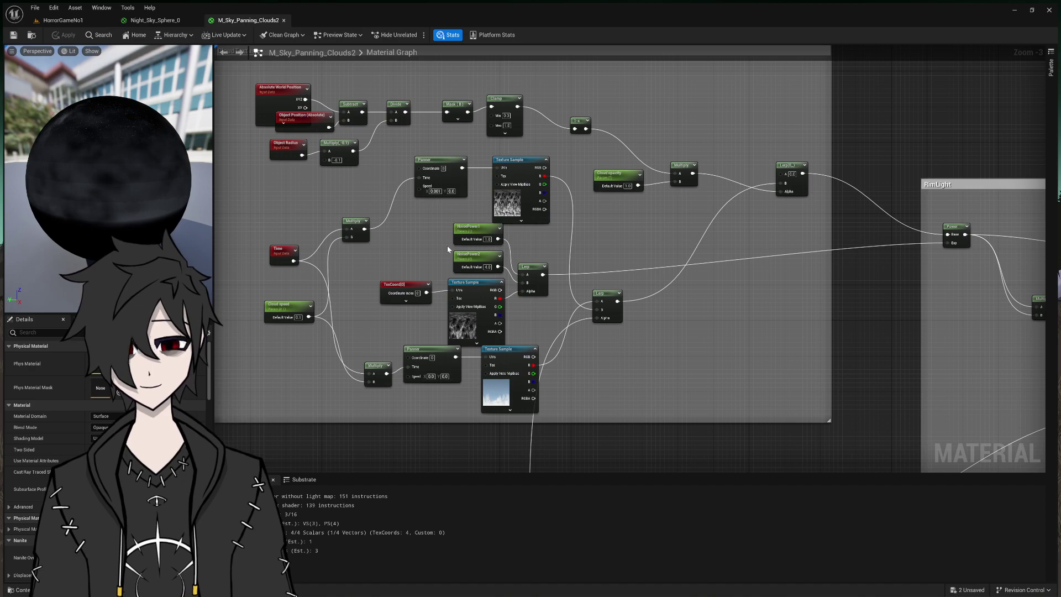
{"action": "scroll", "coordinate": [448, 263], "scroll_direction": "up", "scroll_amount": 1}
{"action": "scroll", "coordinate": [447, 264], "scroll_direction": "up", "scroll_amount": 1}
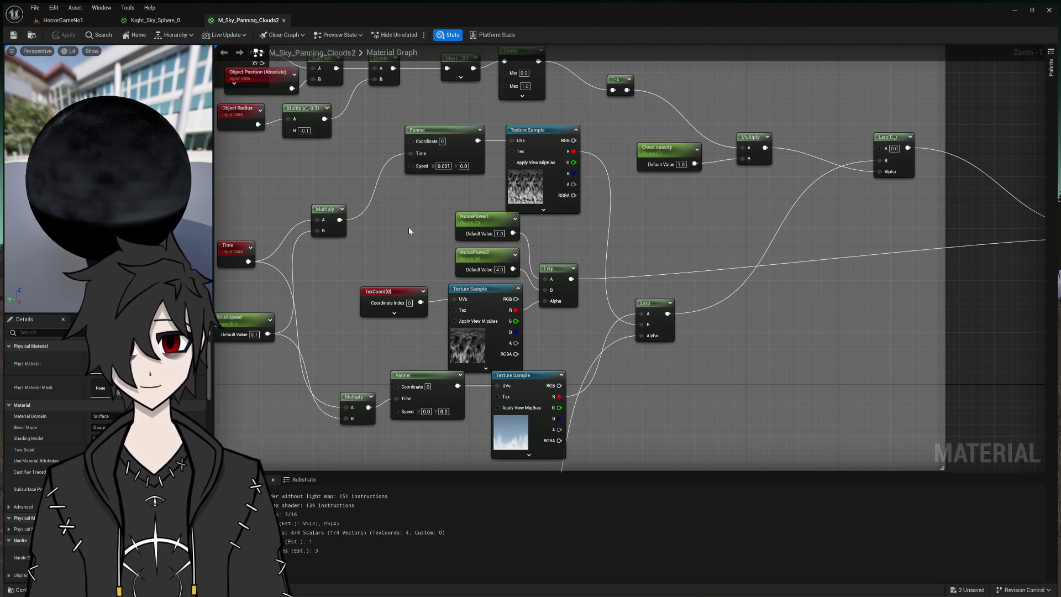
{"action": "right_click_drag", "start_coordinate": [385, 266], "coordinate": [268, 255]}
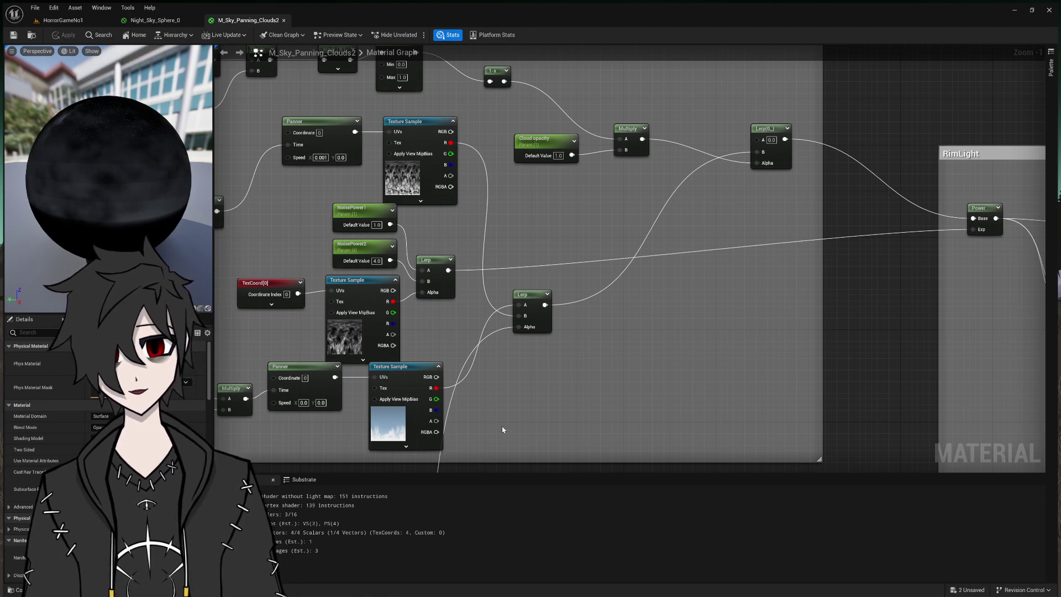
{"action": "left_click", "coordinate": [139, 22]}
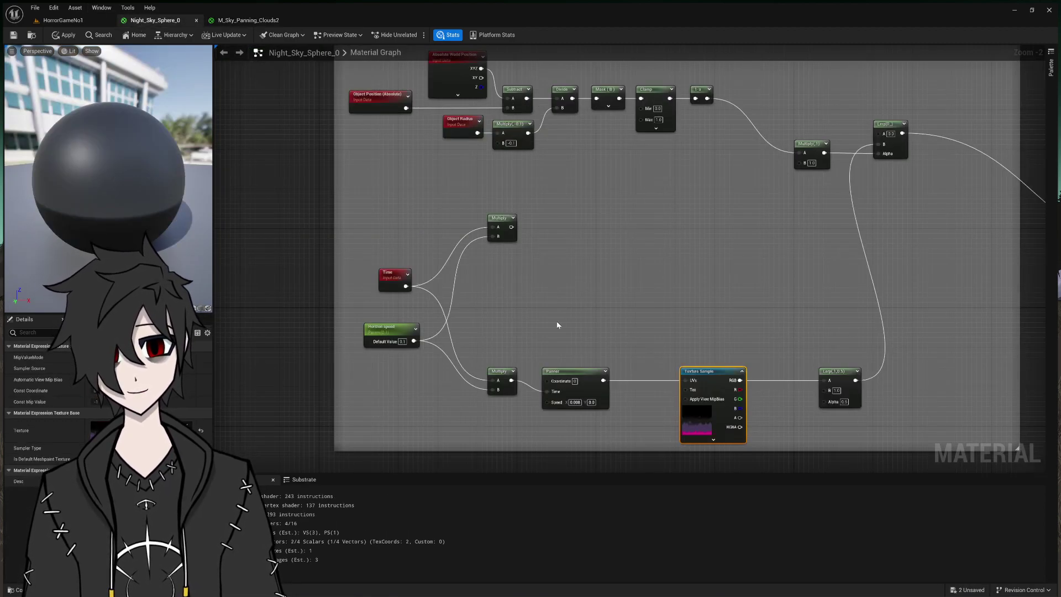
- Add a Panner driven by the upper Multiply and feed it into a new Texture Sample
{"action": "left_click", "coordinate": [227, 22]}
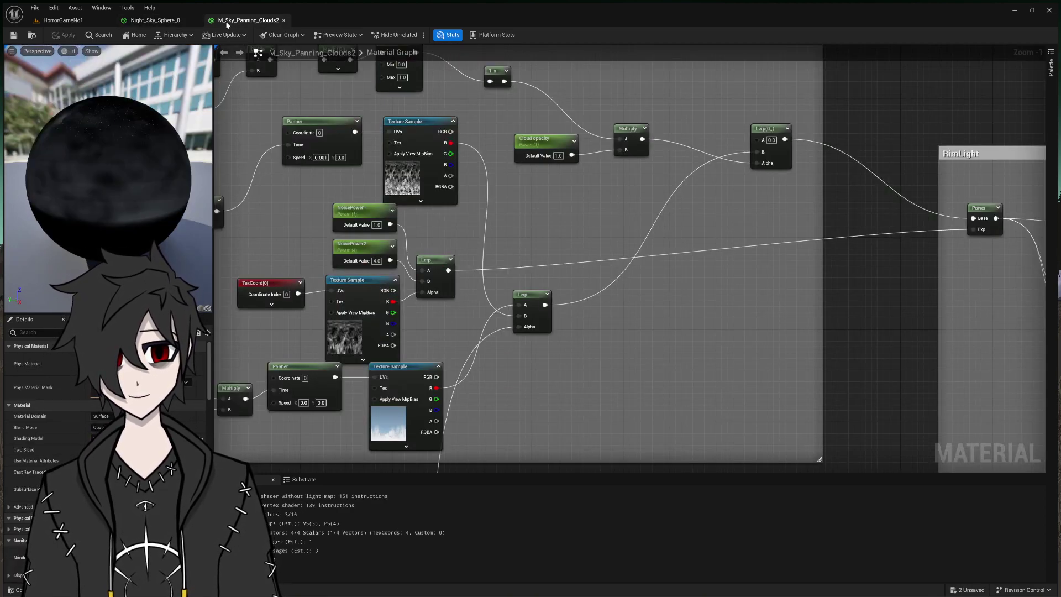
{"action": "left_click", "coordinate": [167, 21]}
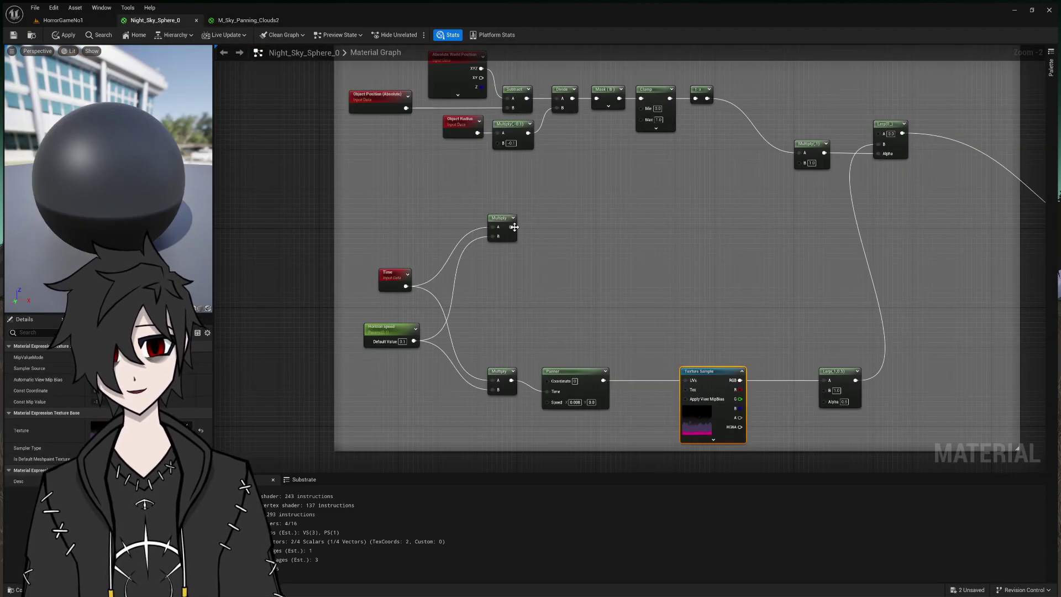
{"action": "left_click_drag", "start_coordinate": [514, 227], "coordinate": [567, 233]}
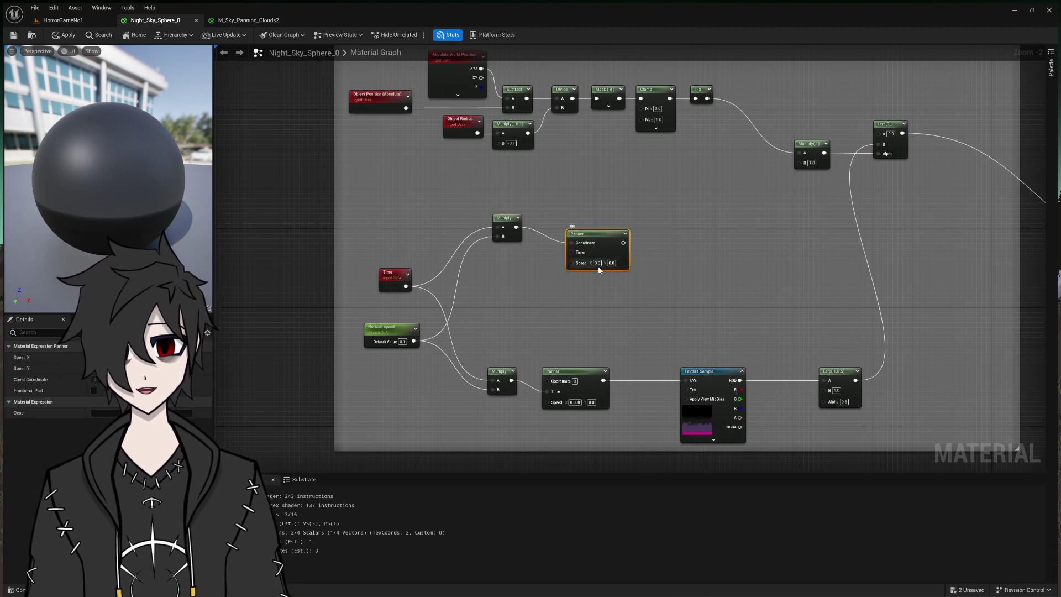
{"action": "left_click_drag", "start_coordinate": [514, 227], "coordinate": [510, 227]}
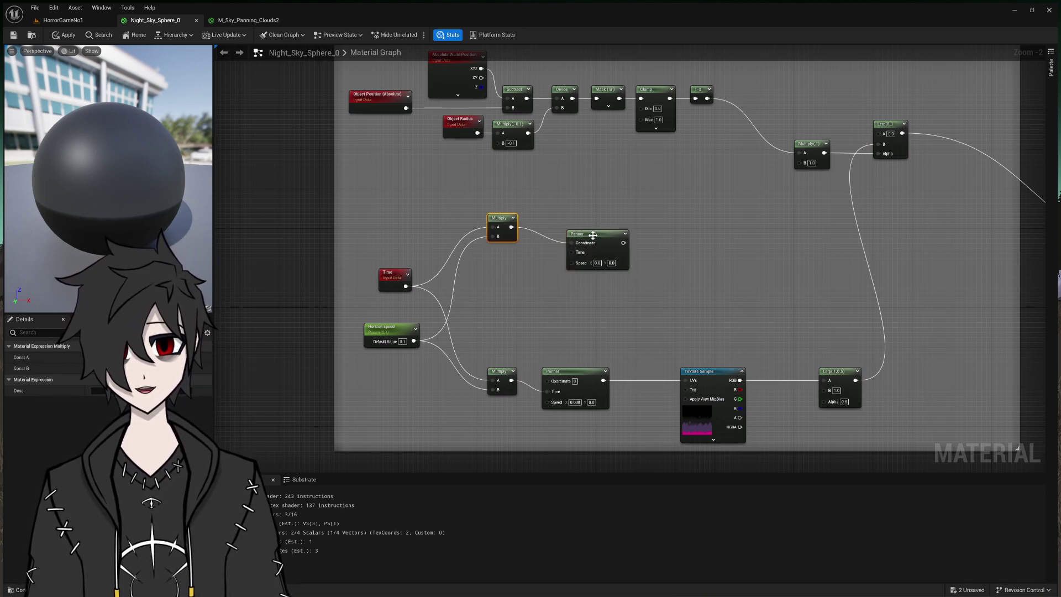
{"action": "left_click_drag", "start_coordinate": [608, 237], "coordinate": [666, 232]}
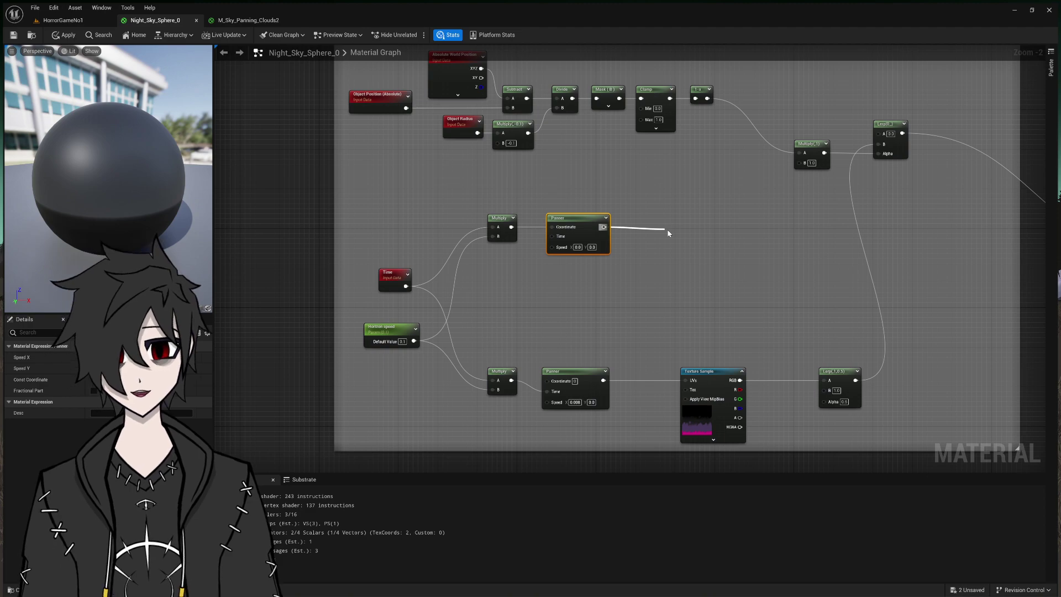
{"action": "left_click", "coordinate": [698, 324]}
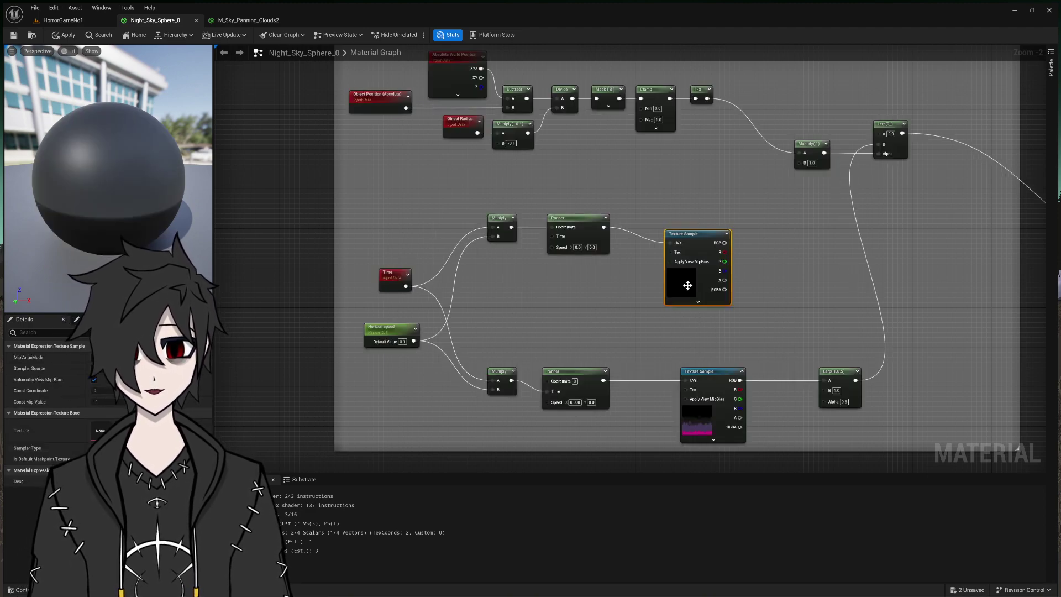
- Set the new Texture Sample's sampler type to Grayscale
{"action": "mouse_move", "coordinate": [687, 236]}
{"action": "left_mouse_down"}
{"action": "mouse_move", "coordinate": [678, 220]}
{"action": "mouse_move", "coordinate": [703, 224]}
{"action": "left_mouse_up"}
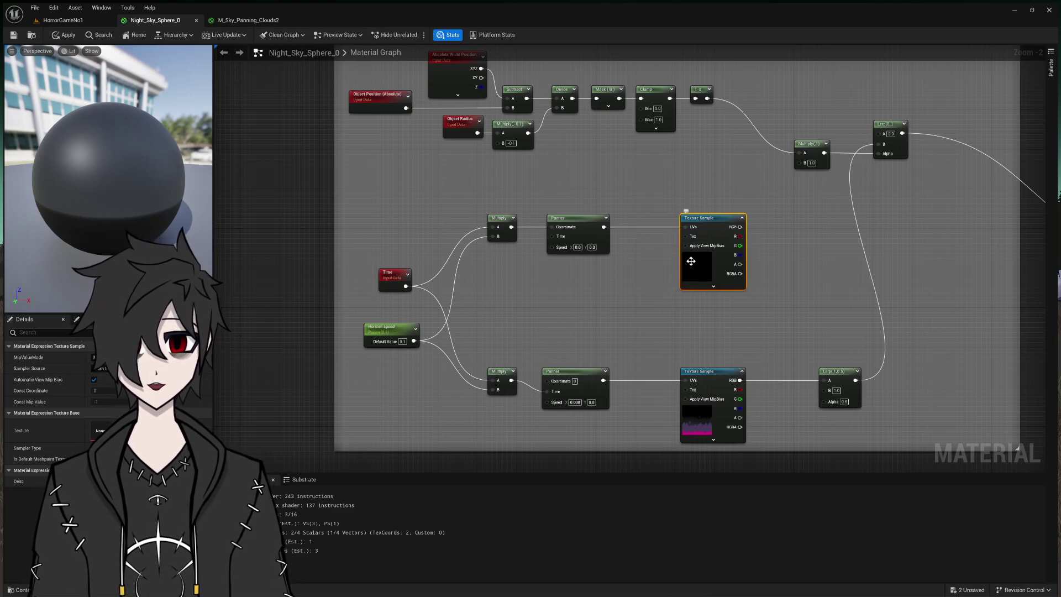
{"action": "left_click", "coordinate": [713, 287]}
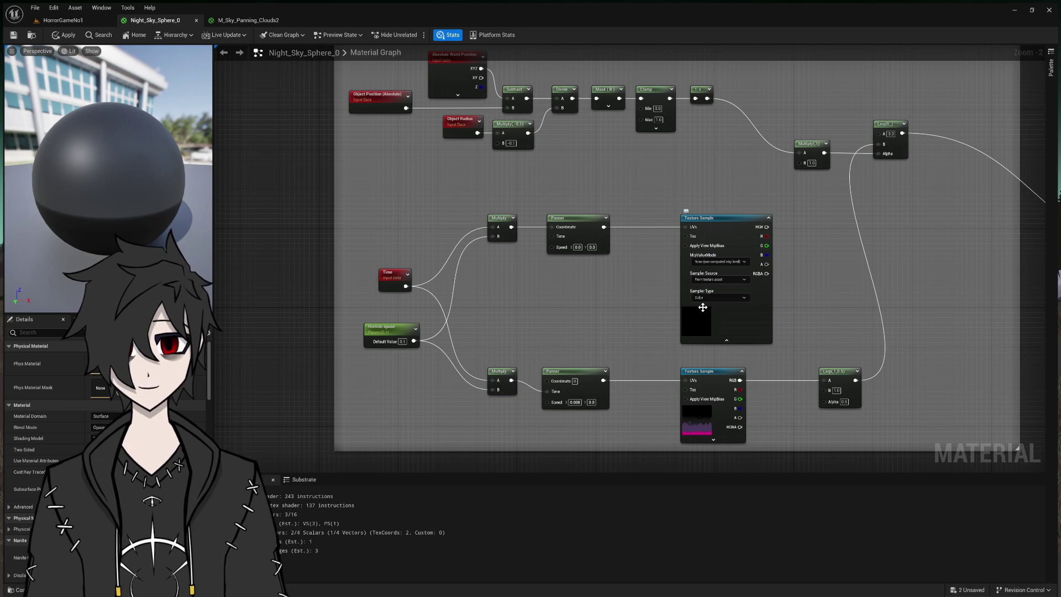
{"action": "left_click_drag", "start_coordinate": [787, 336], "coordinate": [655, 343]}
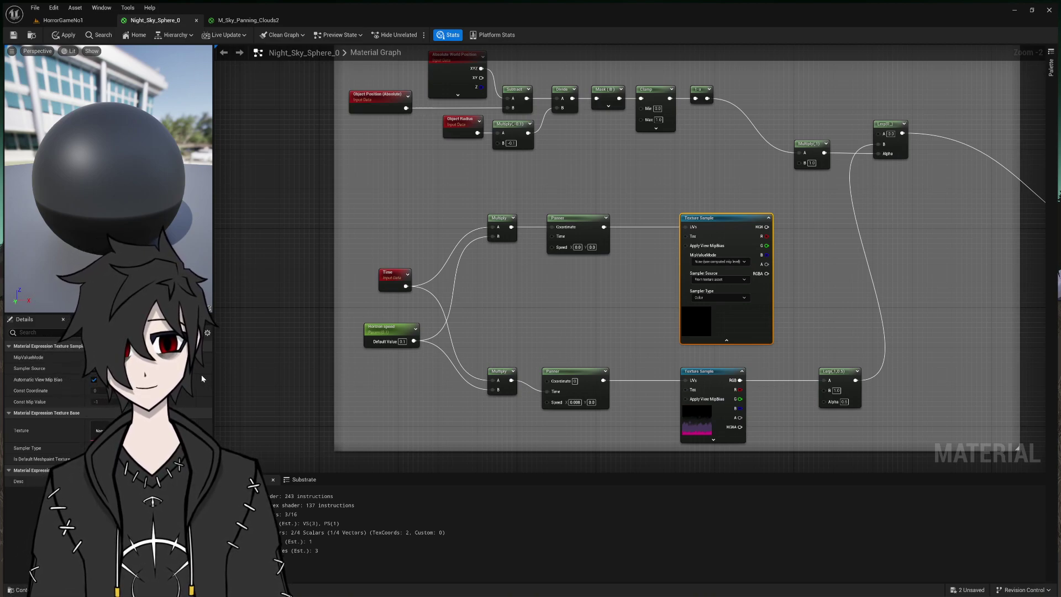
{"action": "left_click", "coordinate": [719, 301]}
{"action": "left_click", "coordinate": [702, 309]}
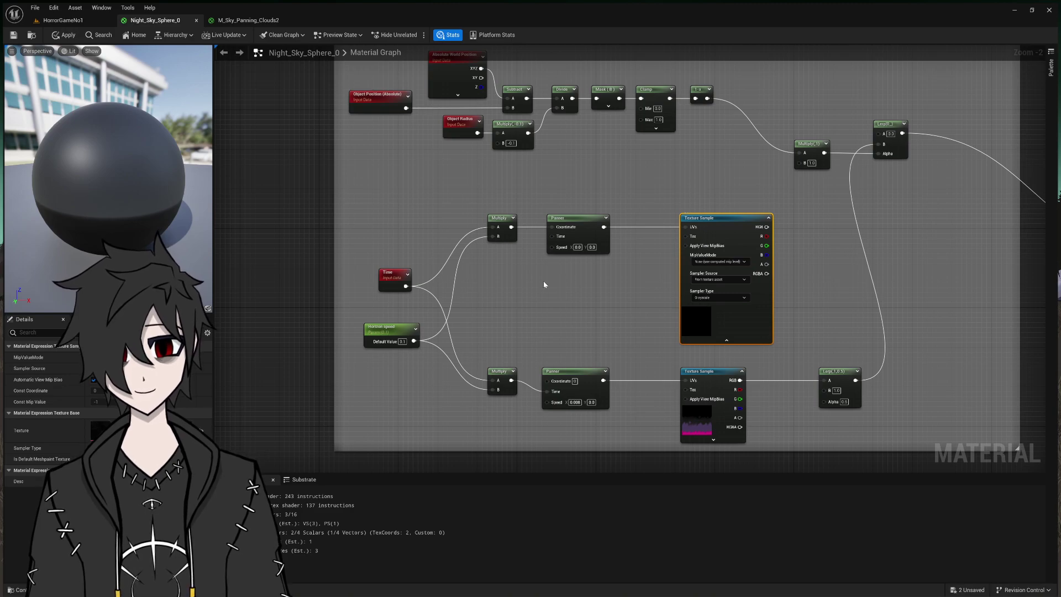
{"action": "scroll", "coordinate": [544, 284], "scroll_direction": "down", "scroll_amount": 1}
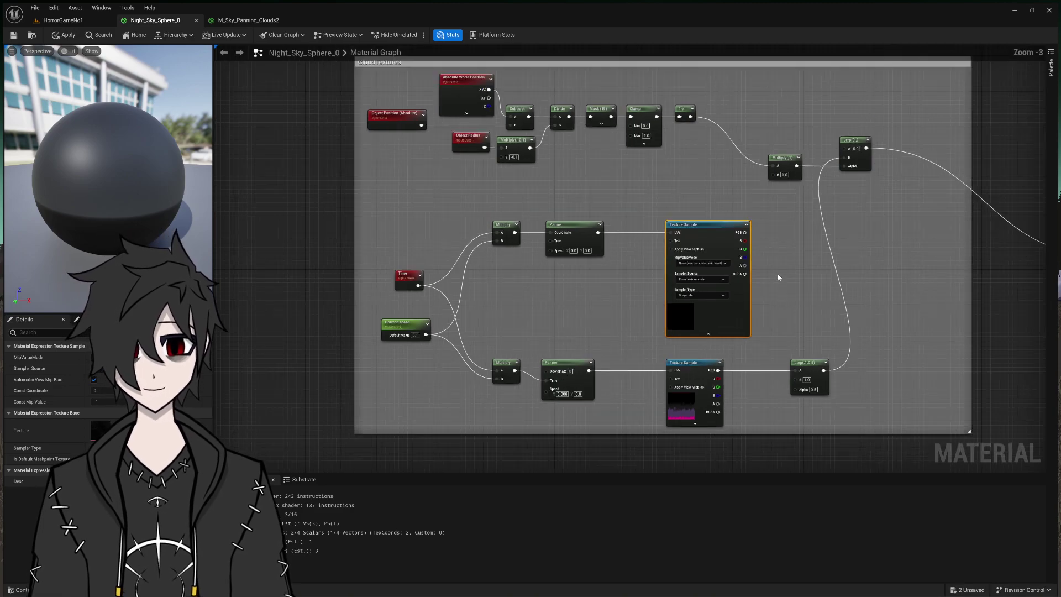
{"action": "left_click", "coordinate": [719, 335]}
- After checking the reference cloud Lerps, wire the new Texture Sample into the cloud Lerp
{"action": "left_click", "coordinate": [229, 20]}
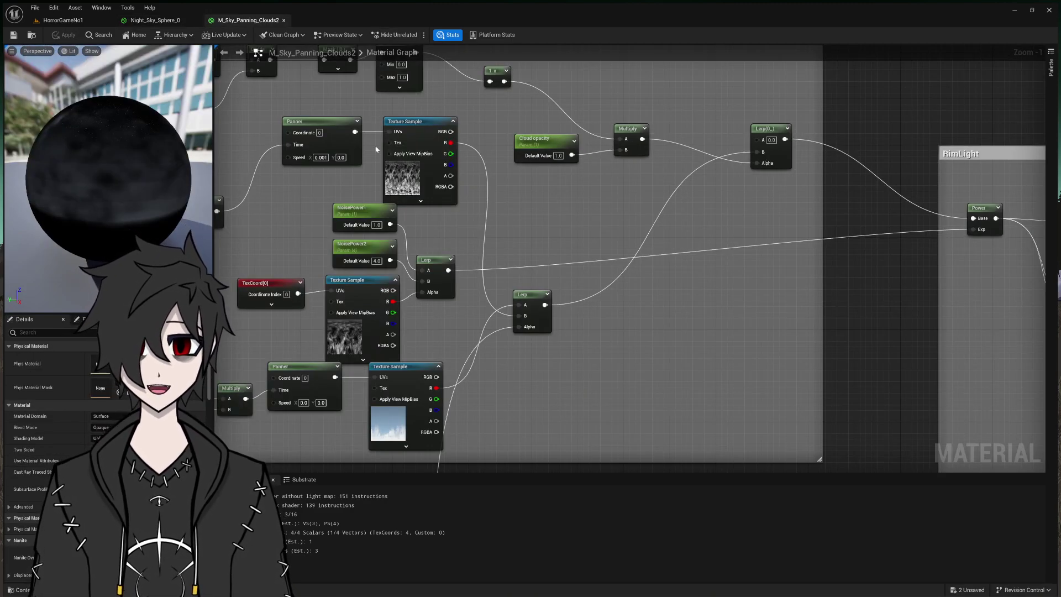
{"action": "right_click_drag", "start_coordinate": [722, 292], "coordinate": [806, 289]}
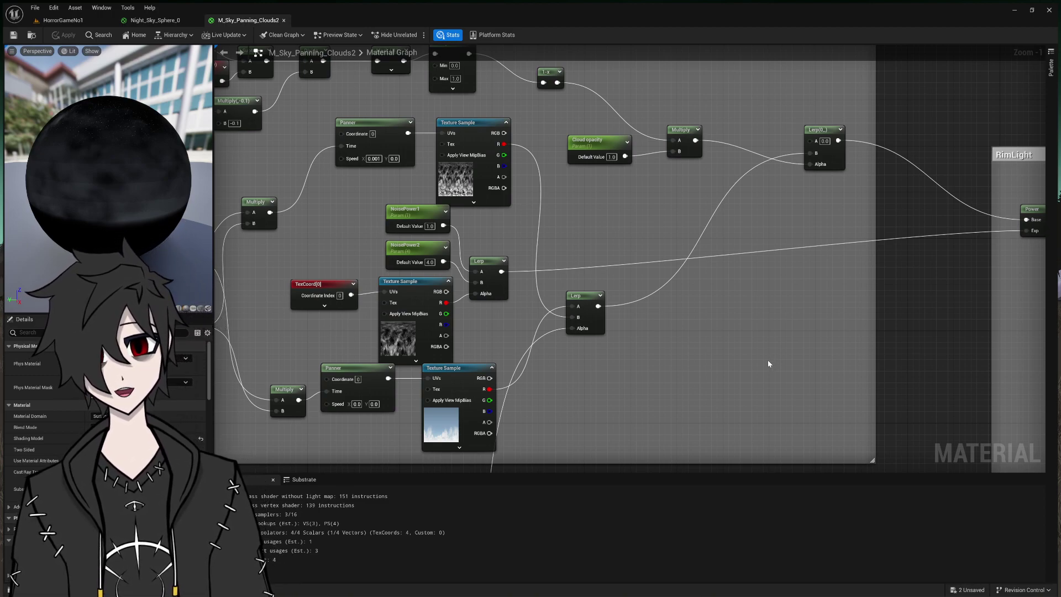
{"action": "left_click", "coordinate": [159, 21]}
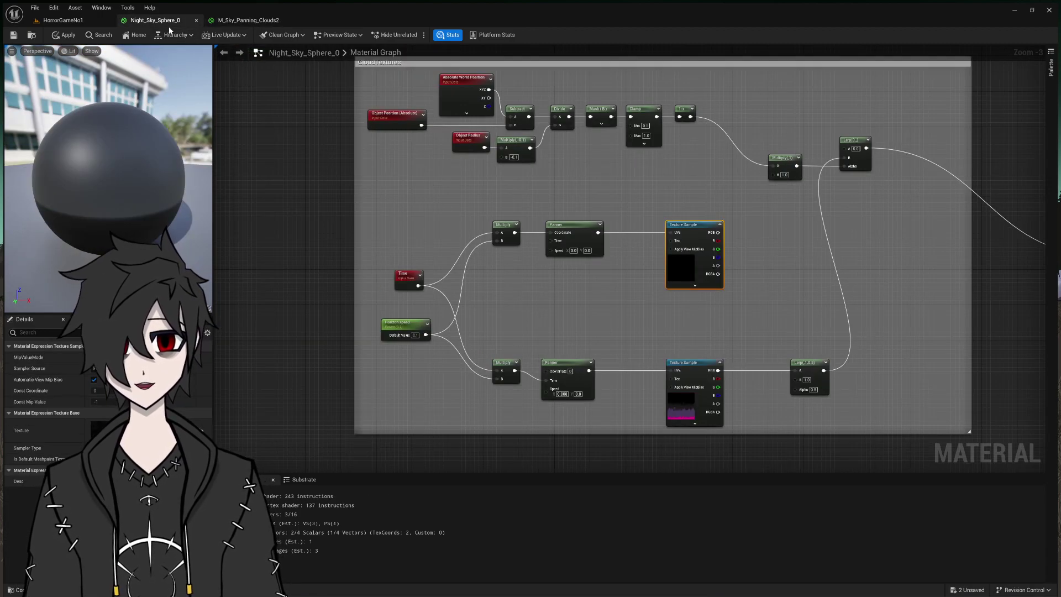
{"action": "right_click_drag", "start_coordinate": [832, 340], "coordinate": [731, 345]}
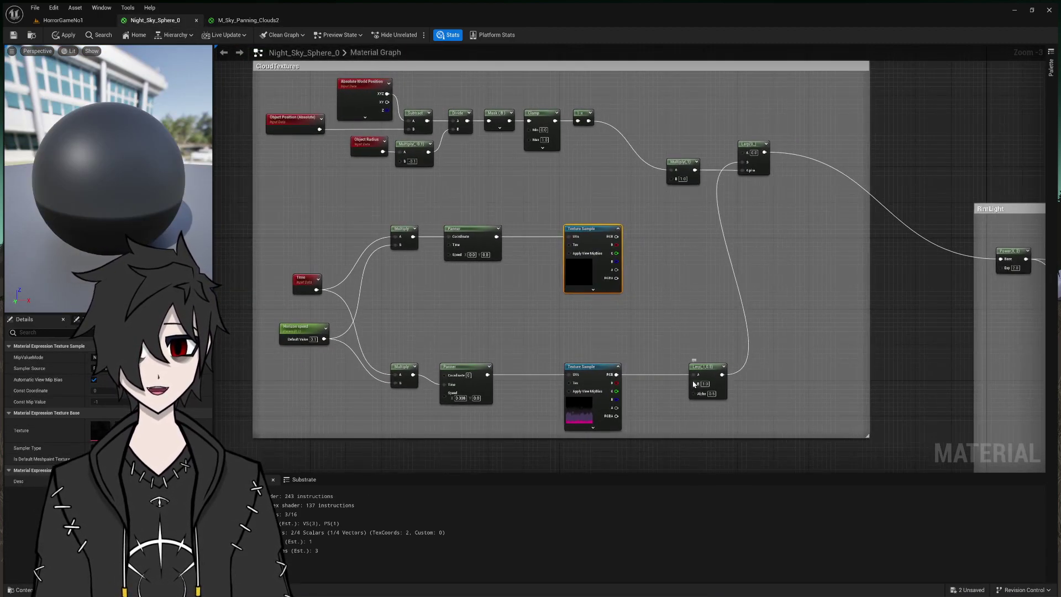
{"action": "left_click_drag", "start_coordinate": [695, 385], "coordinate": [617, 236]}
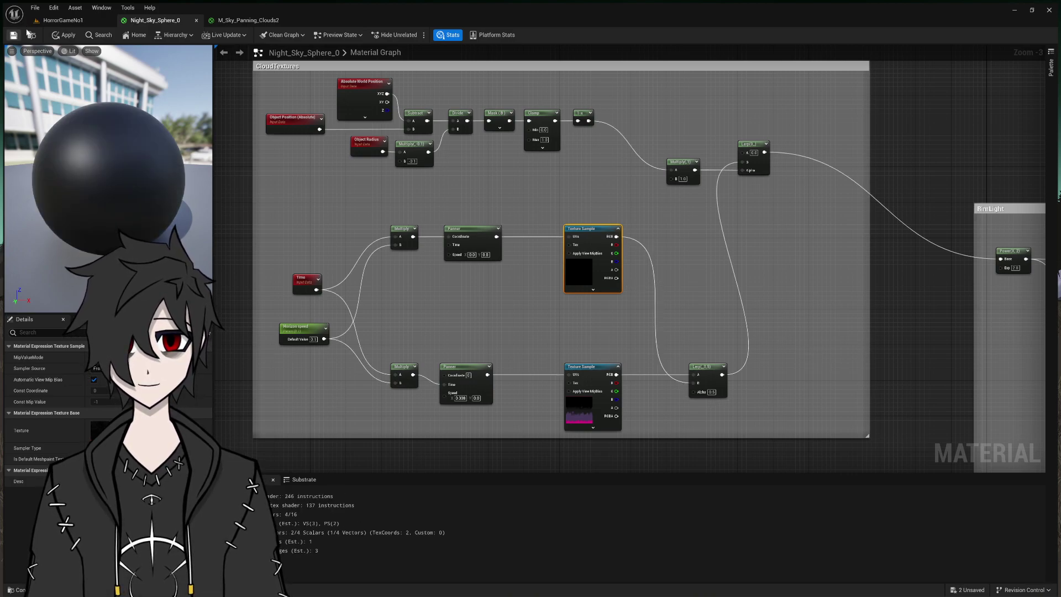
{"action": "left_click", "coordinate": [70, 23]}
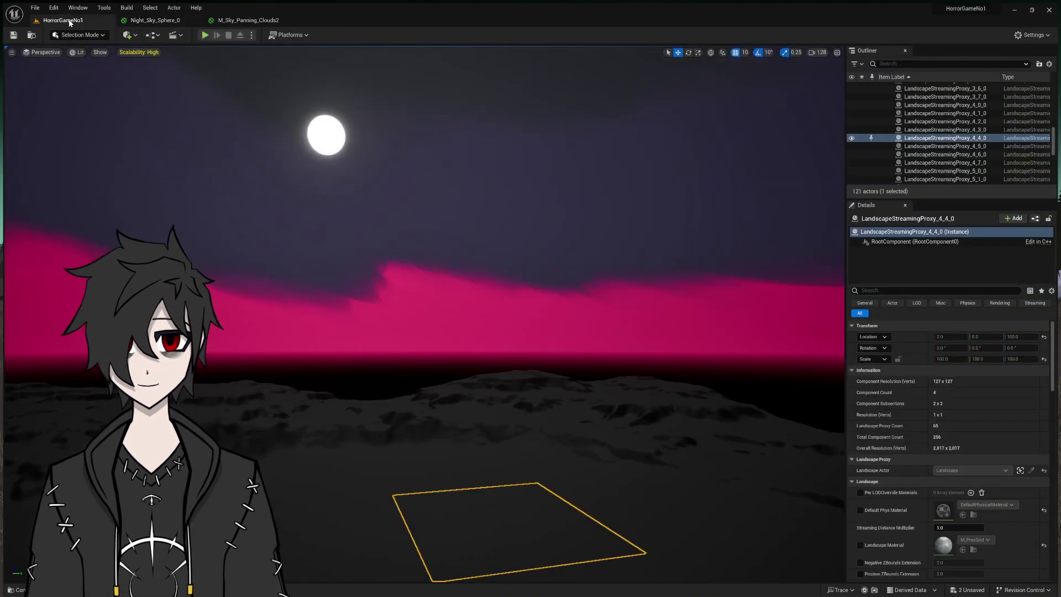
- Fly the level camera over the dark landscape toward the moon and pink clouds, then revisit the reference material
{"action": "right_click_drag", "start_coordinate": [451, 259], "coordinate": [305, 307]}
{"action": "key", "text": "w"}
{"action": "key", "text": "f"}
{"action": "key", "text": "w"}
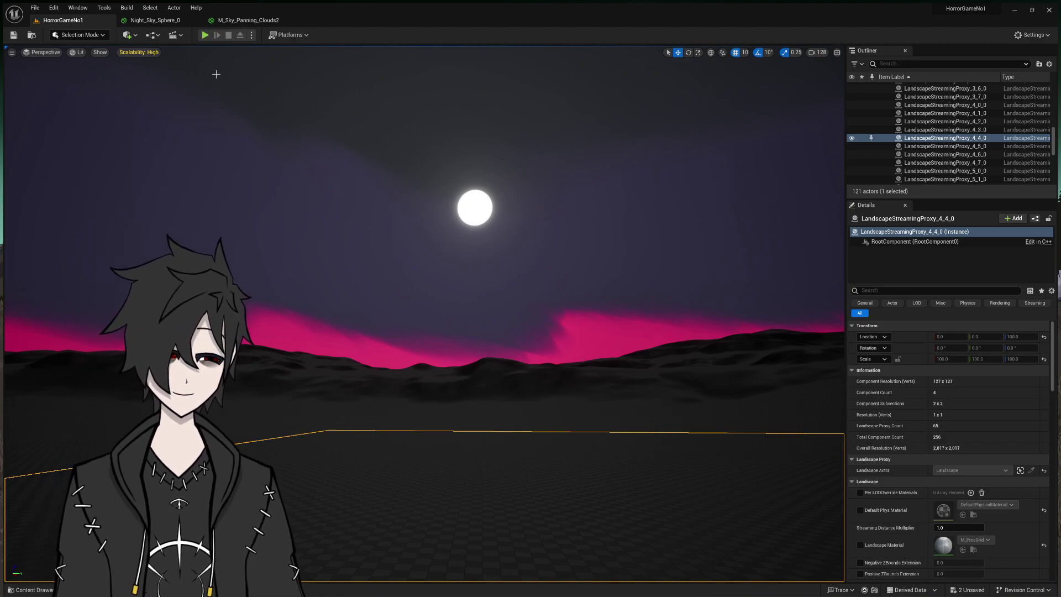
{"action": "left_click", "coordinate": [152, 19]}
{"action": "left_click", "coordinate": [235, 20]}
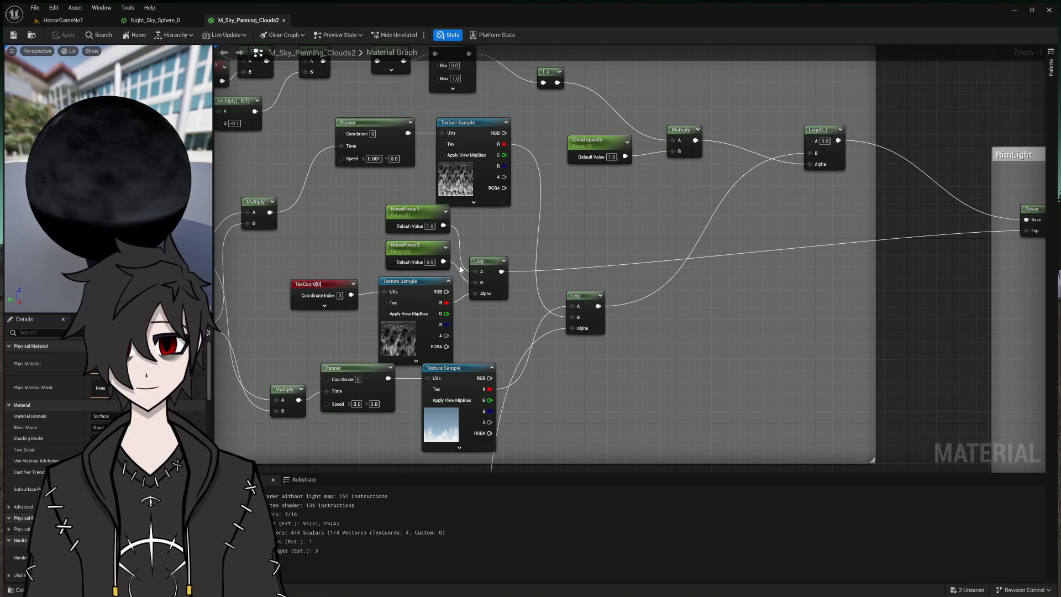
- Compare the reference cloud nodes with Night_Sky_Sphere_0's cloud nodes
{"action": "right_click_drag", "start_coordinate": [672, 277], "coordinate": [646, 270]}
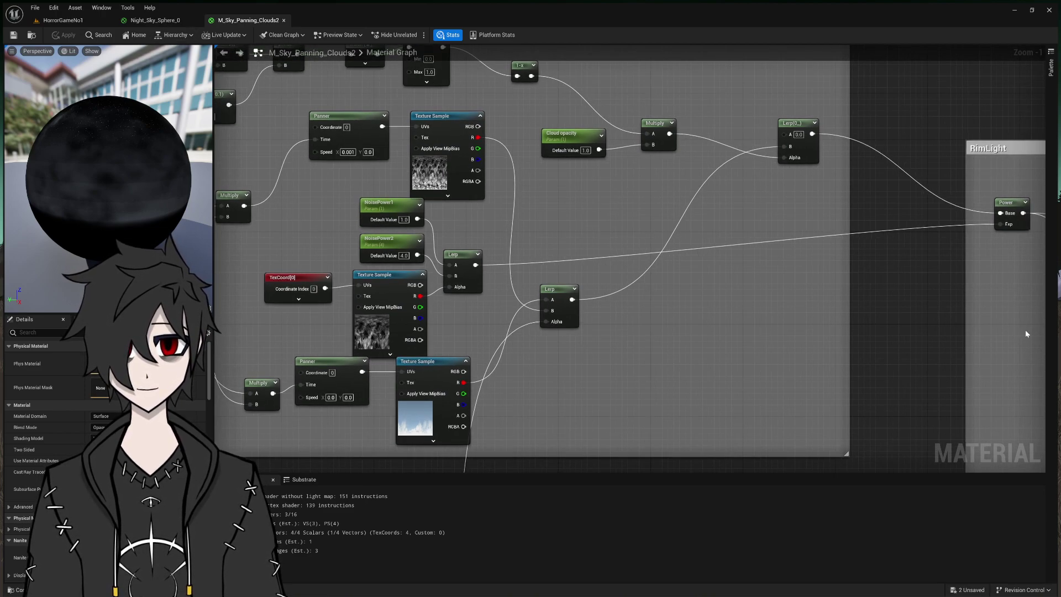
{"action": "left_click", "coordinate": [155, 19]}
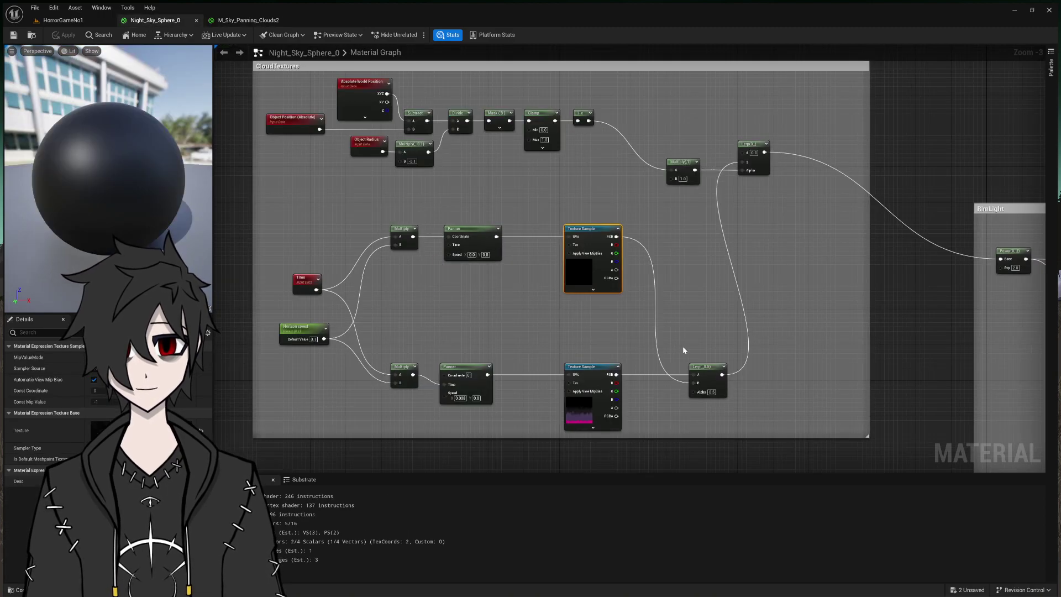
{"action": "right_click_drag", "start_coordinate": [671, 334], "coordinate": [652, 327]}
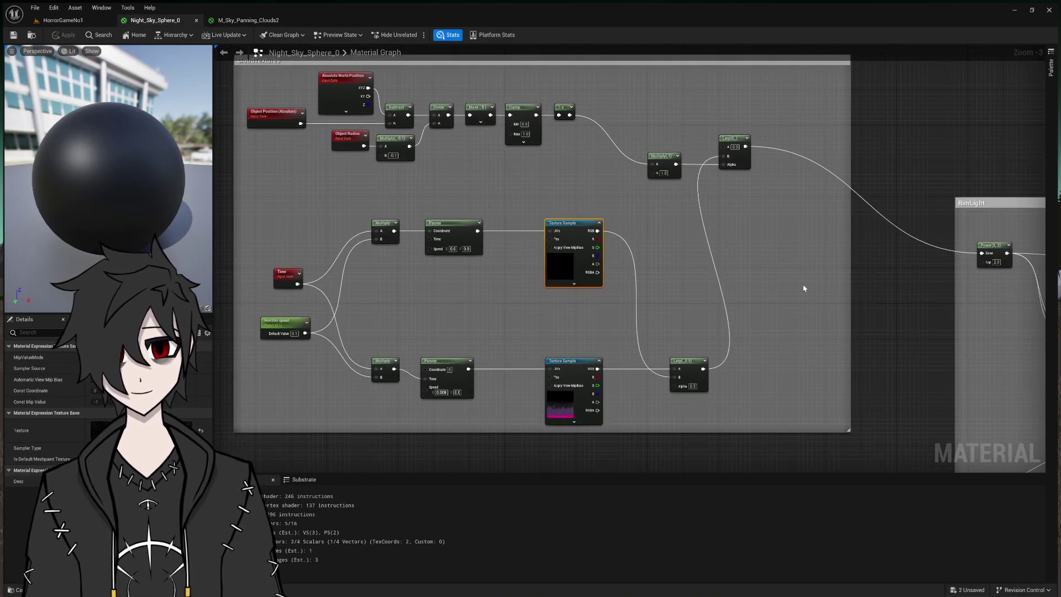
{"action": "left_click", "coordinate": [234, 21]}
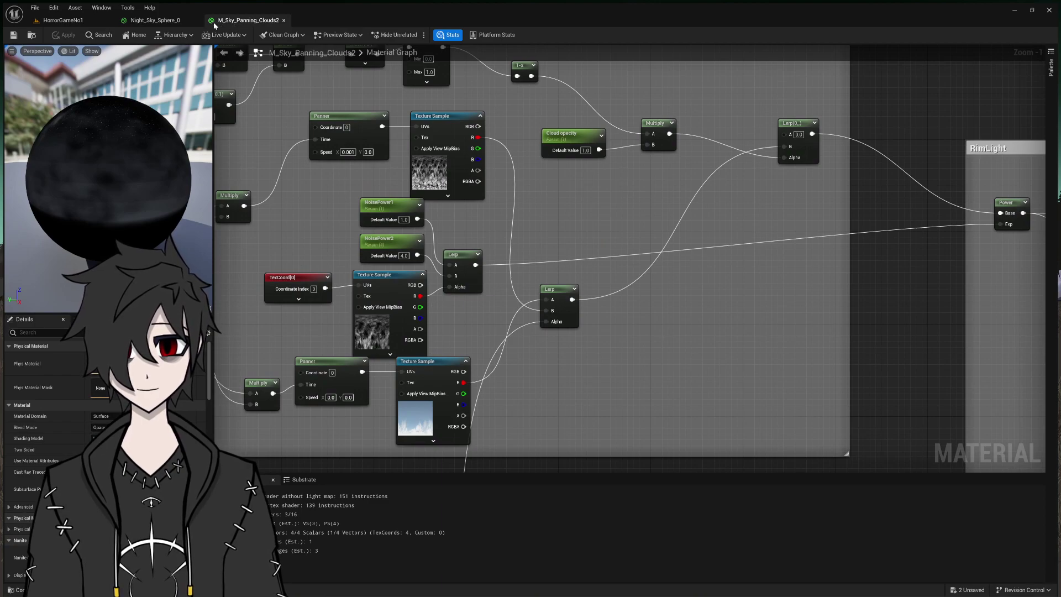
{"action": "left_click", "coordinate": [154, 20]}
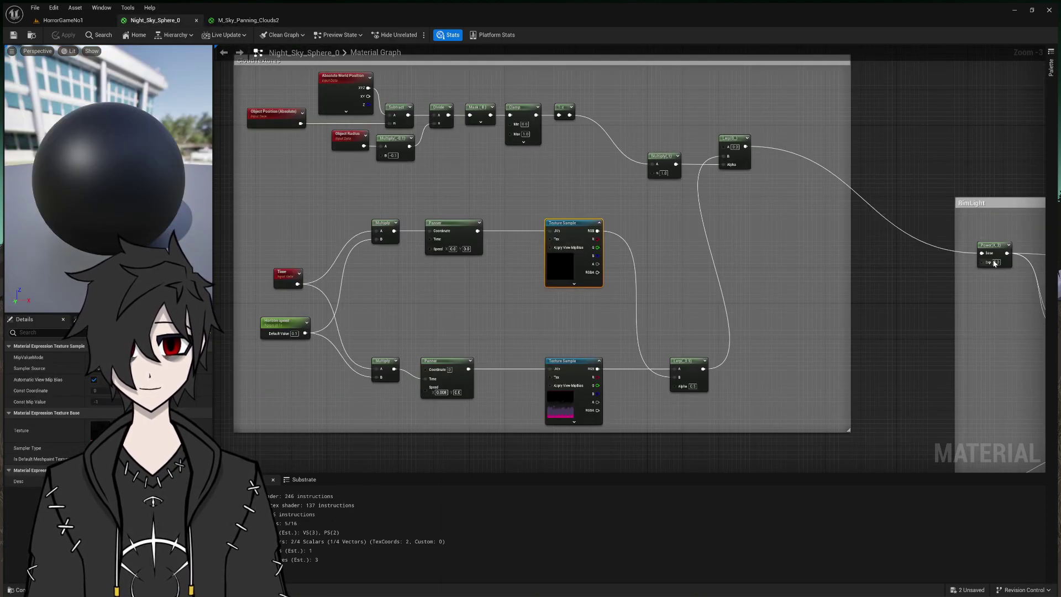
- Add a Lerp feeding the rim-light Power exponent, discarding a trial Noise node
{"action": "left_click_drag", "start_coordinate": [982, 262], "coordinate": [597, 322]}
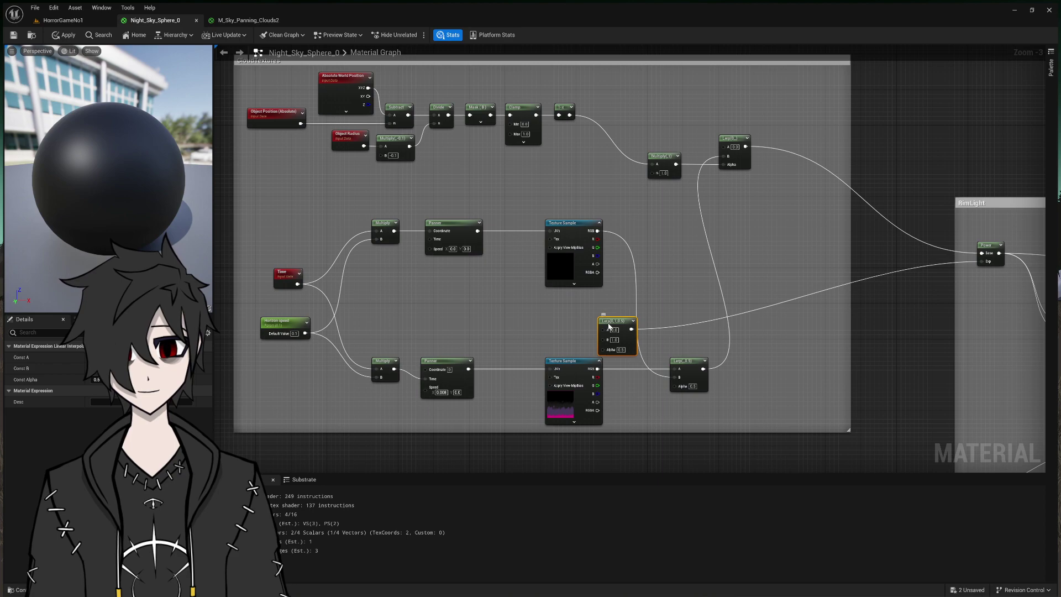
{"action": "left_click_drag", "start_coordinate": [609, 326], "coordinate": [504, 278]}
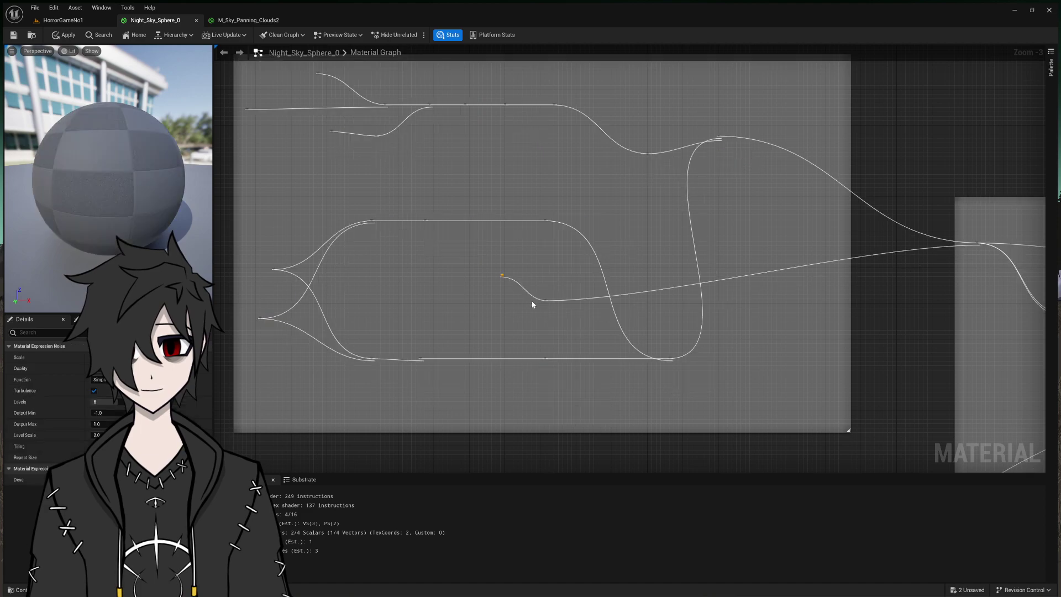
{"action": "left_click_drag", "start_coordinate": [520, 282], "coordinate": [488, 282]}
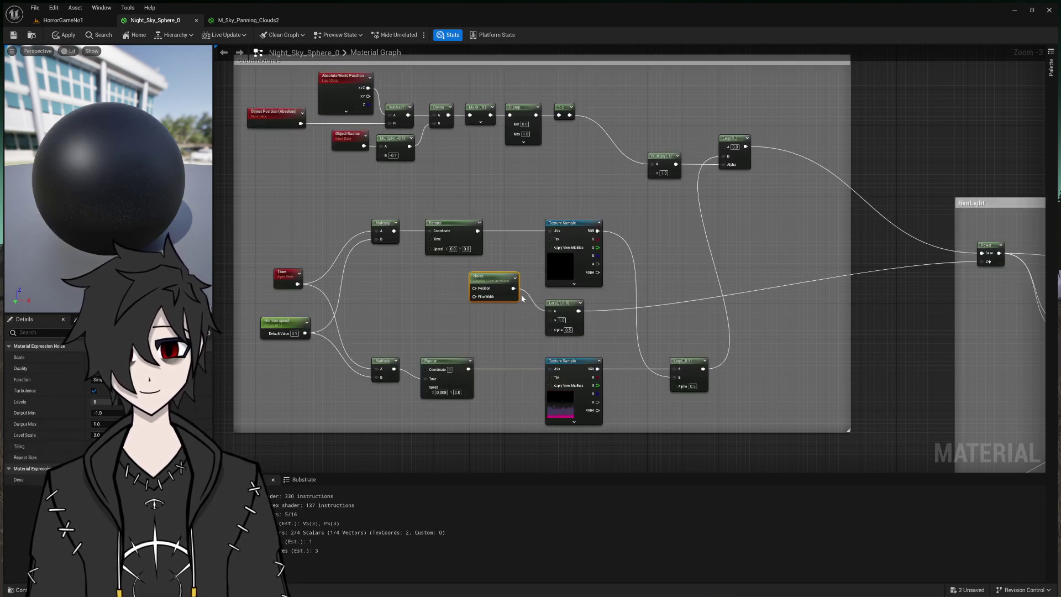
{"action": "key", "text": "Delete"}
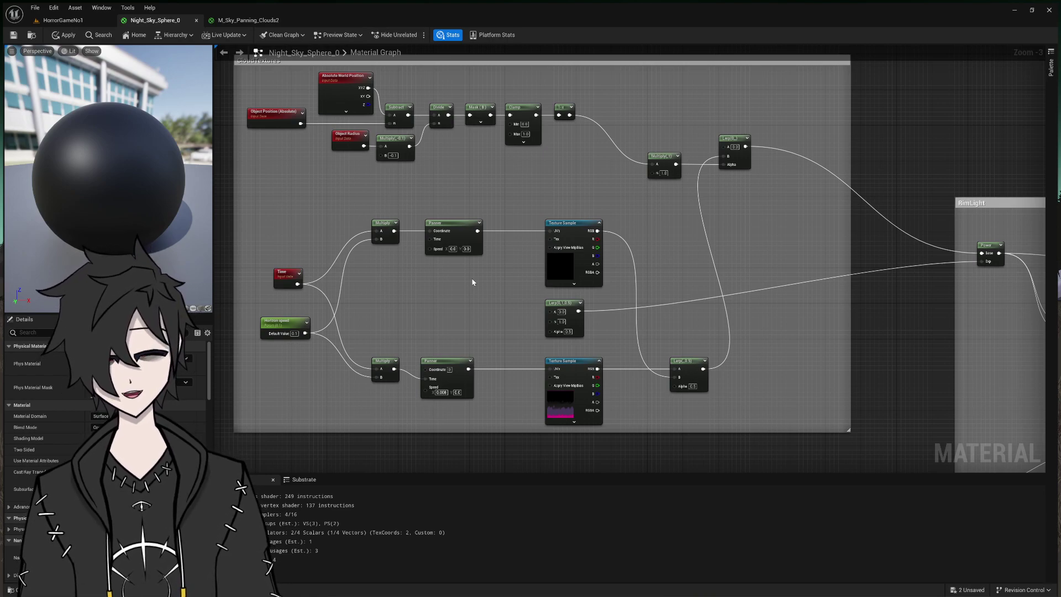
{"action": "scroll", "coordinate": [473, 282], "scroll_direction": "up", "scroll_amount": 1}
{"action": "left_click", "coordinate": [231, 19]}
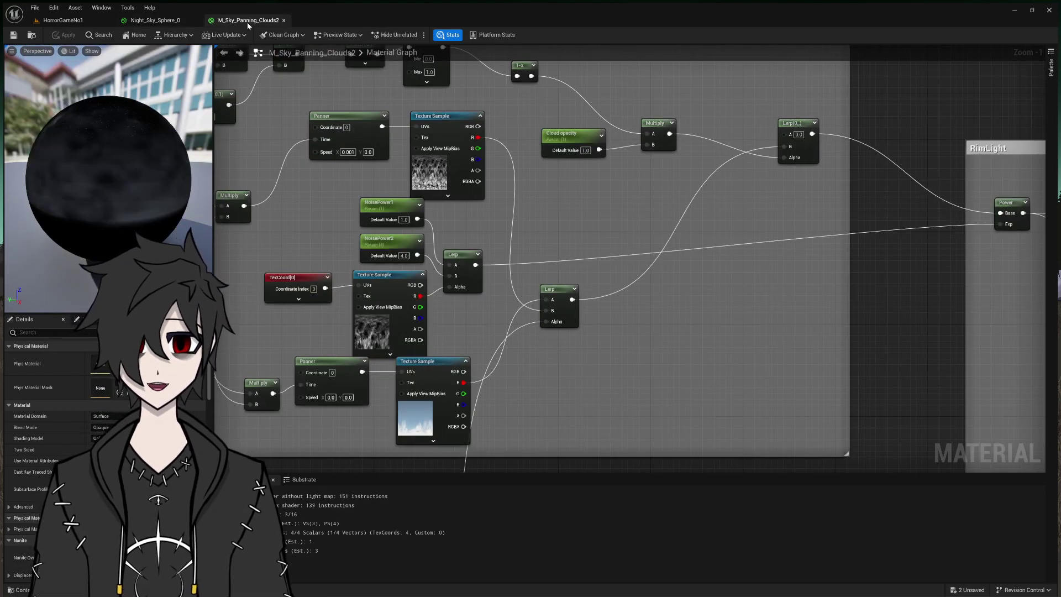
- Copy NoisePower1 and NoisePower2 into Night_Sky_Sphere_0 and wire them to the Lerp's A and B
{"action": "left_click_drag", "start_coordinate": [342, 202], "coordinate": [387, 251]}
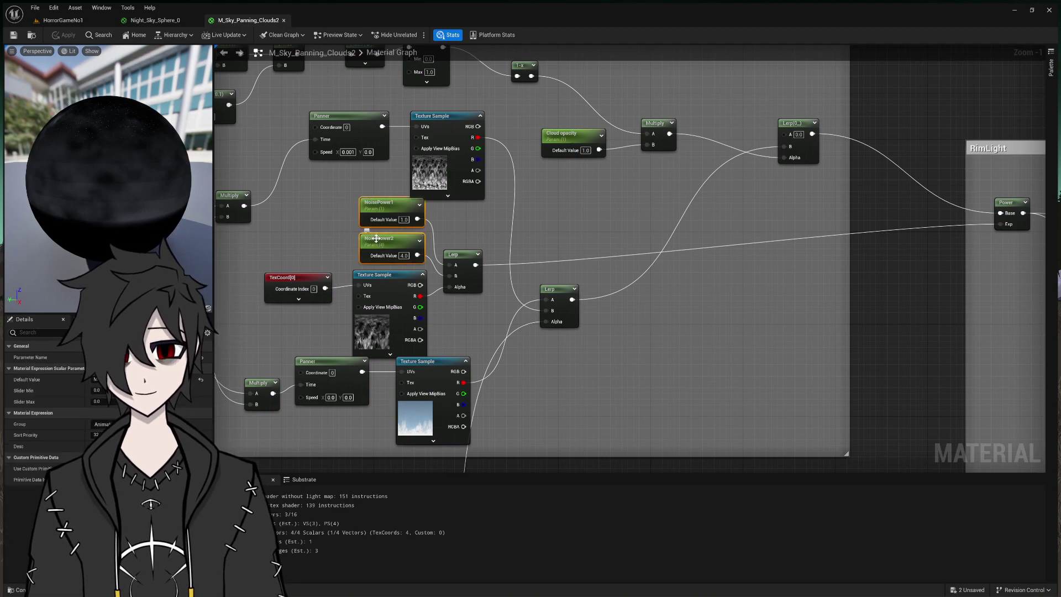
{"action": "left_click", "coordinate": [187, 20]}
{"action": "key", "text": "ctrl+v"}
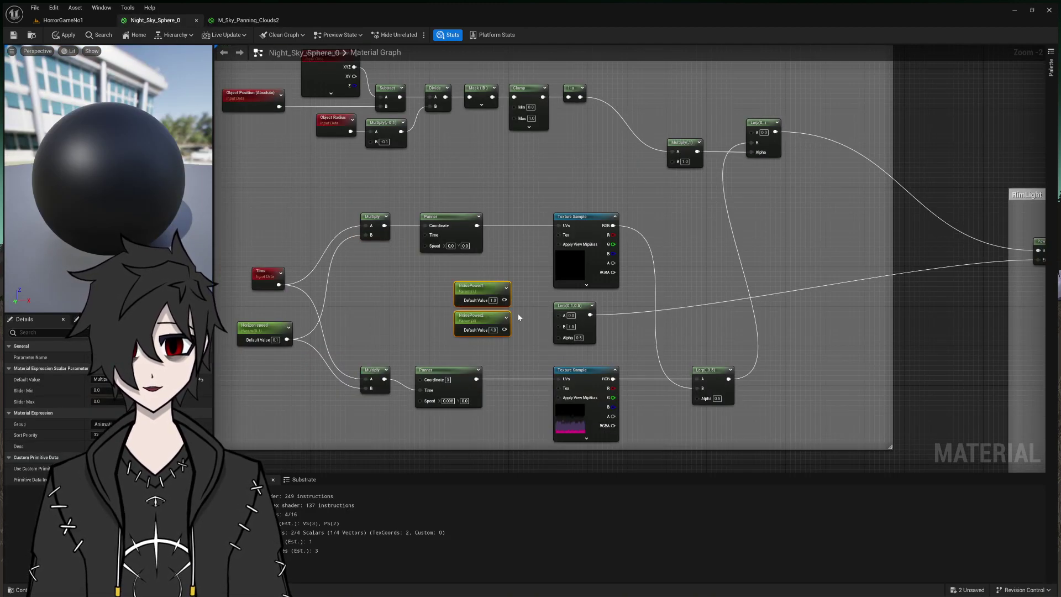
{"action": "left_click_drag", "start_coordinate": [502, 303], "coordinate": [558, 325]}
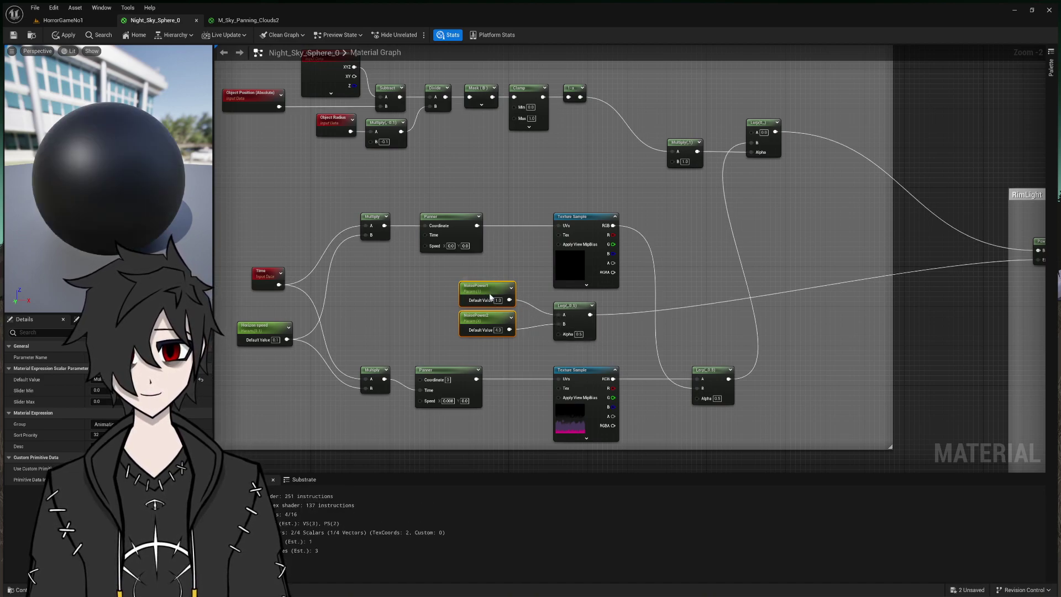
{"action": "left_click_drag", "start_coordinate": [489, 295], "coordinate": [508, 276]}
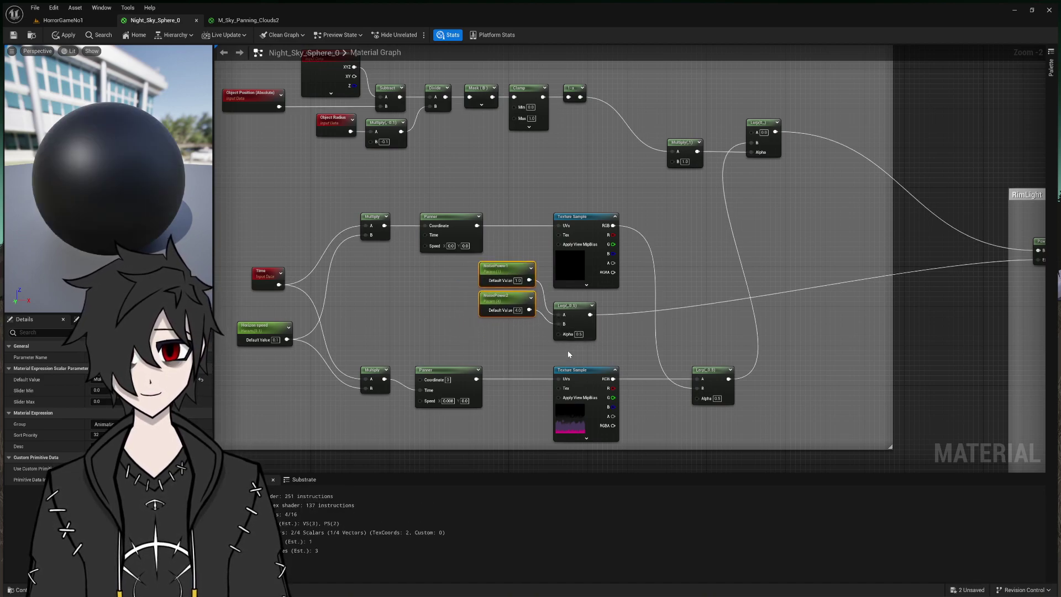
- Feed the Lerp's Alpha with a white Texture Sample using TexCoord UVs, then return to the level
{"action": "left_click_drag", "start_coordinate": [556, 334], "coordinate": [462, 335]}
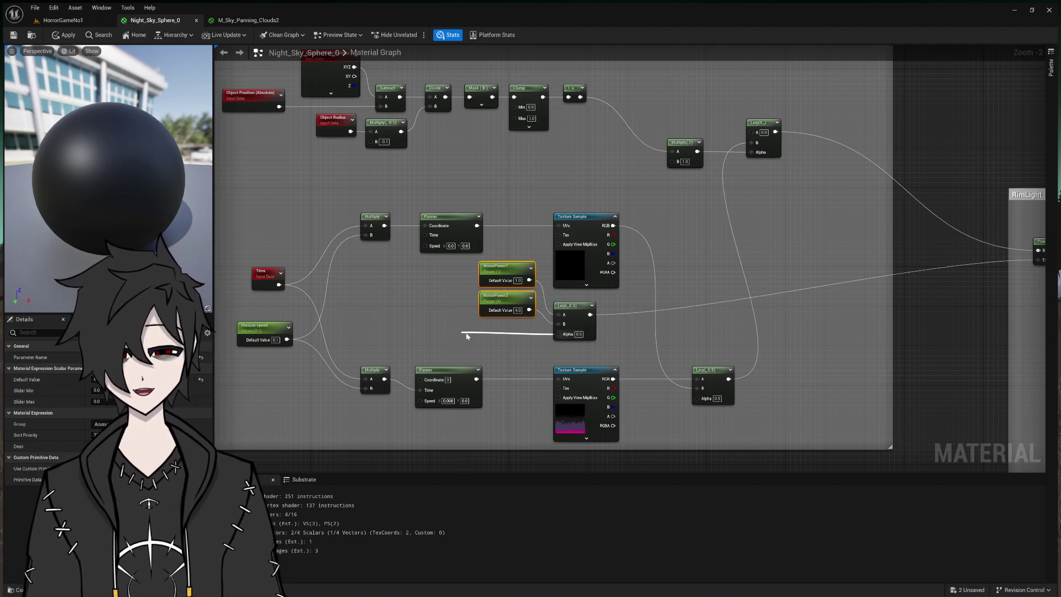
{"action": "left_click", "coordinate": [512, 428]}
{"action": "left_click_drag", "start_coordinate": [504, 335], "coordinate": [438, 278]}
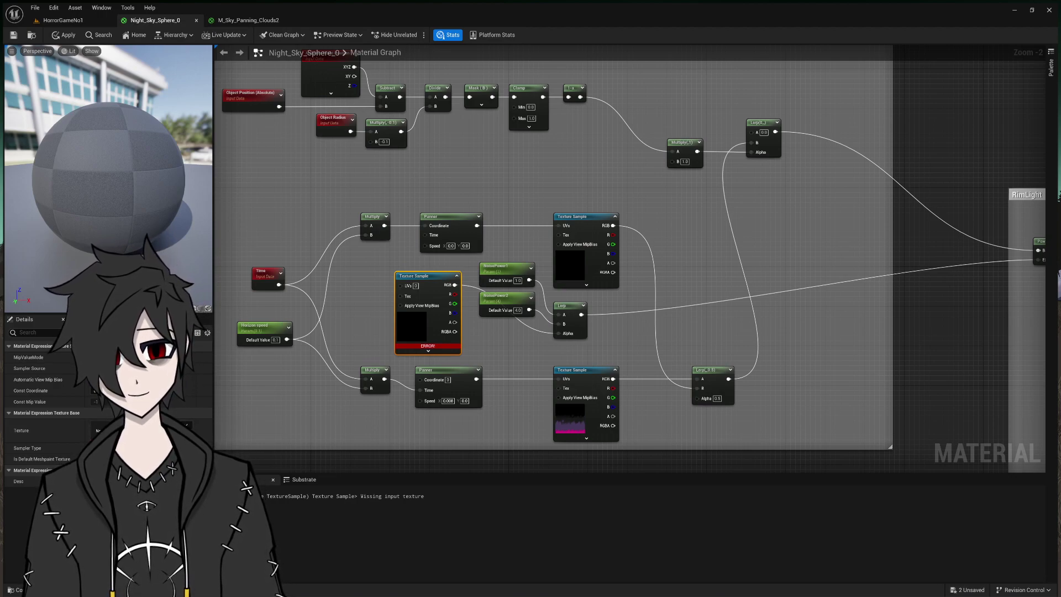
{"action": "left_click", "coordinate": [191, 373]}
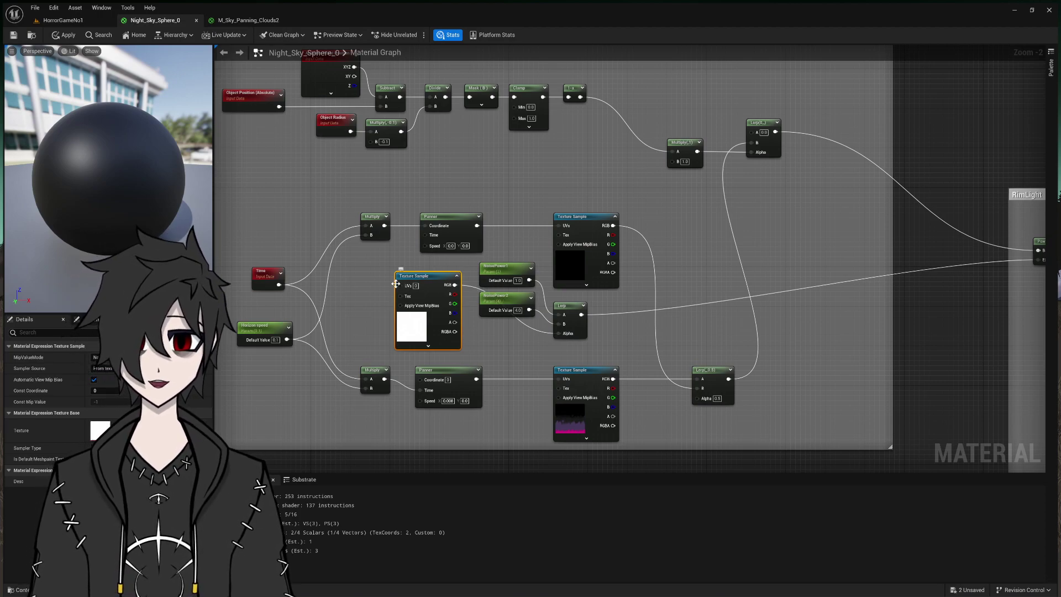
{"action": "left_click_drag", "start_coordinate": [405, 287], "coordinate": [374, 291]}
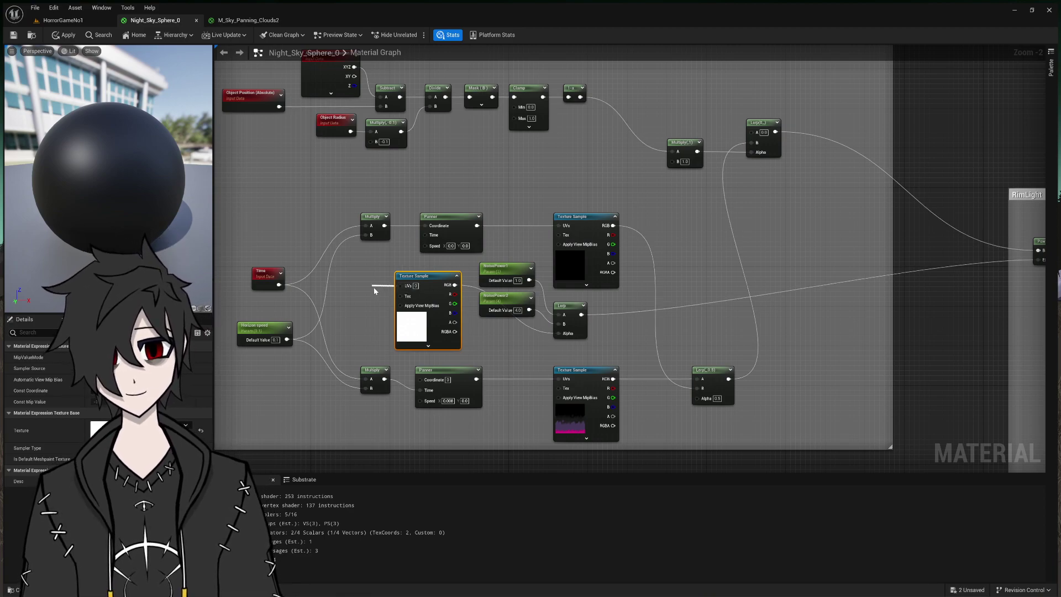
{"action": "left_click", "coordinate": [407, 376]}
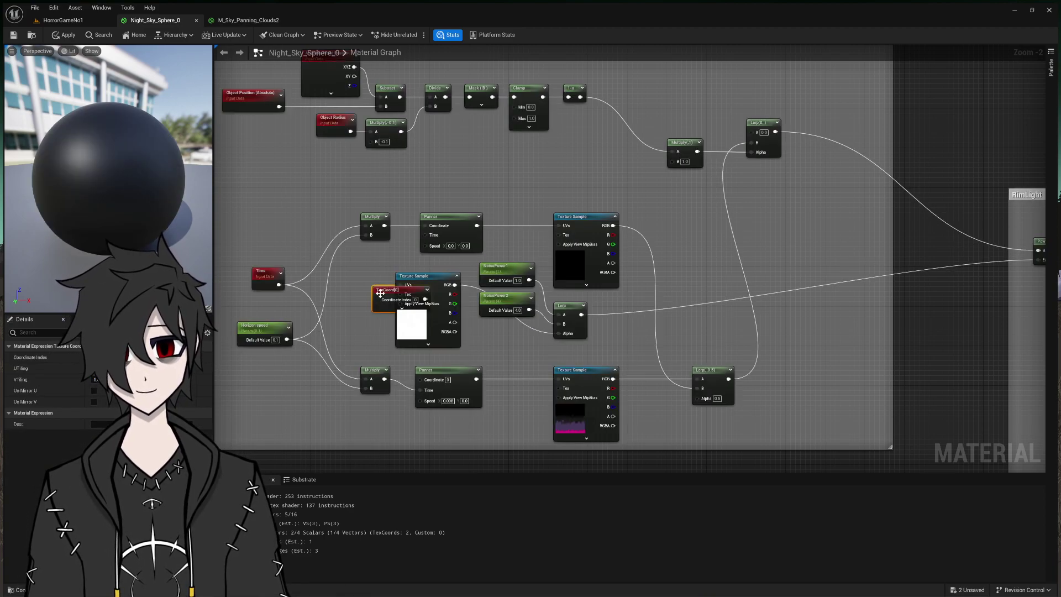
{"action": "left_click_drag", "start_coordinate": [393, 290], "coordinate": [326, 276]}
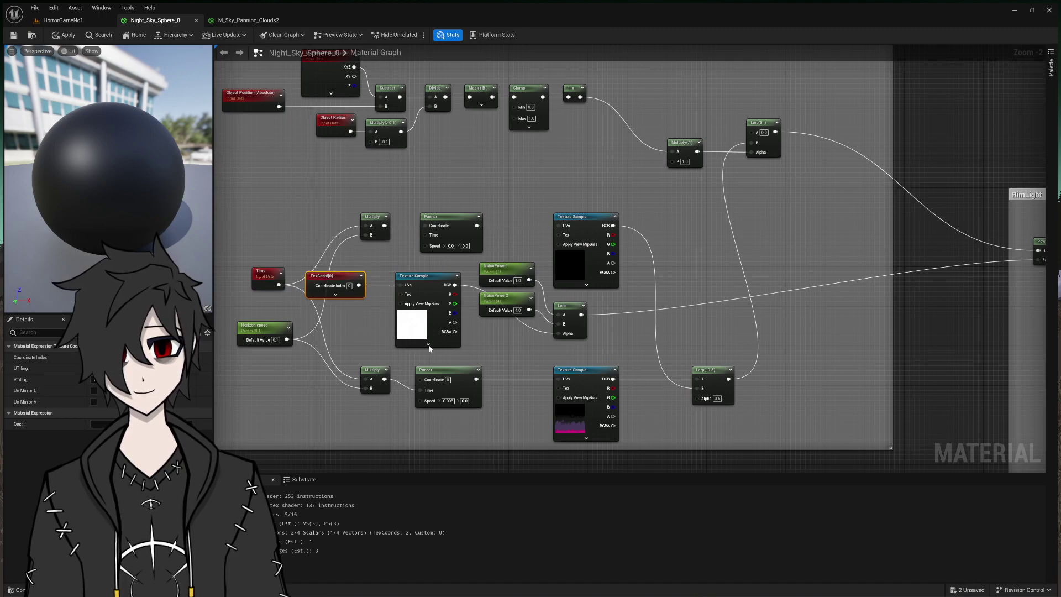
{"action": "left_click", "coordinate": [476, 344]}
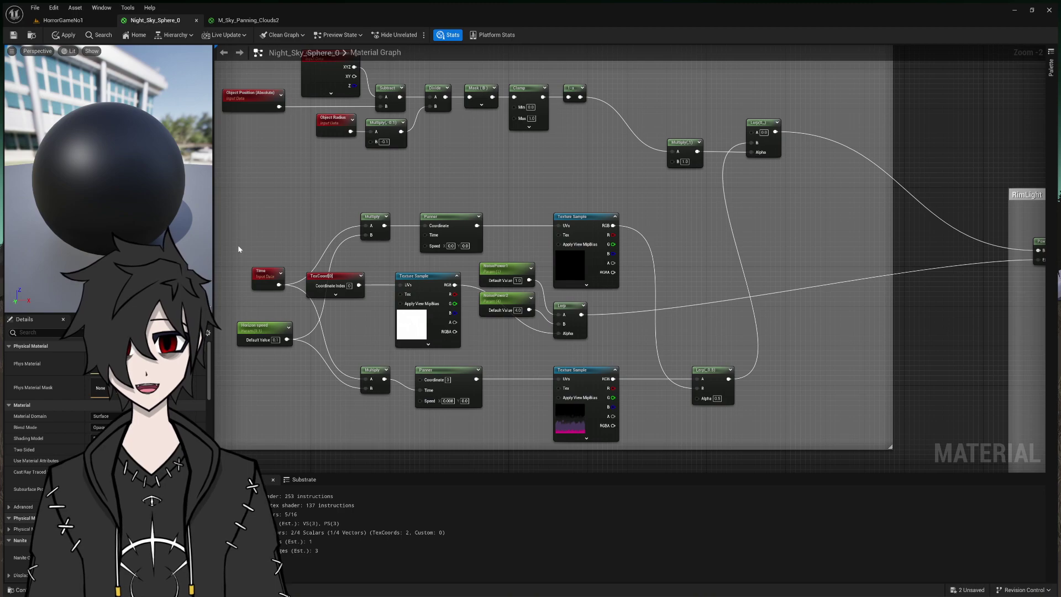
{"action": "left_click", "coordinate": [66, 20]}
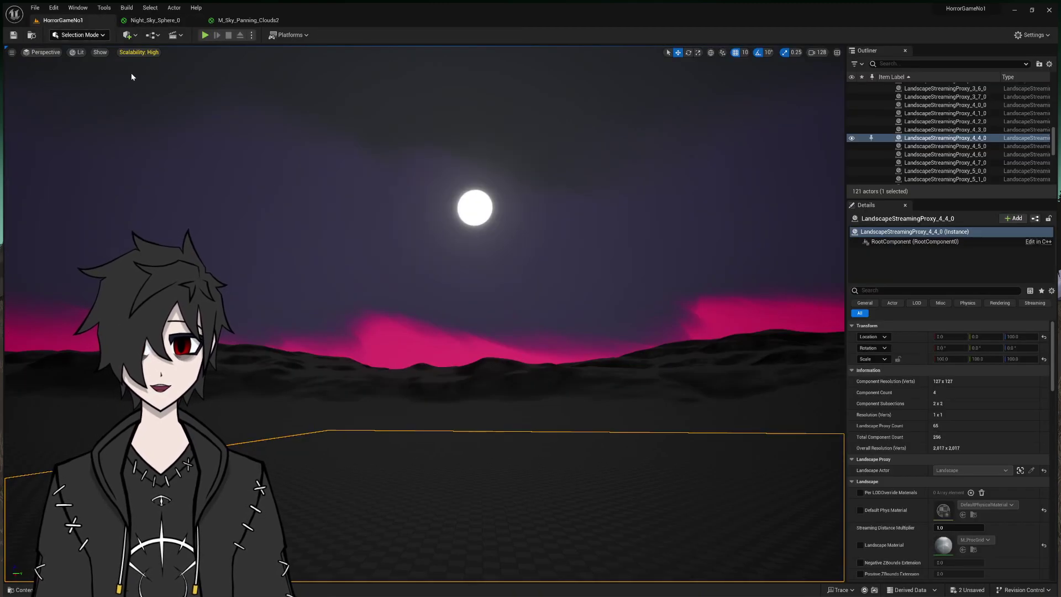
- Inspect the moon and pink horizon over the landscape, then reopen the M_Sky_Panning_Clouds2 graph
{"action": "right_click_drag", "start_coordinate": [442, 310], "coordinate": [398, 252]}
{"action": "key", "text": "f"}
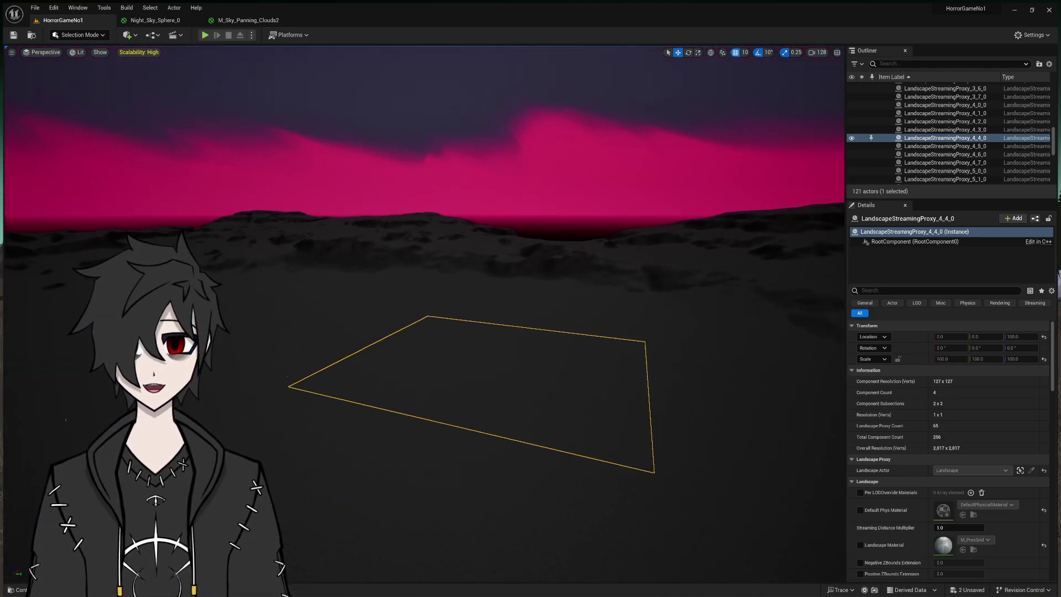
{"action": "right_click_drag", "start_coordinate": [418, 288], "coordinate": [354, 288]}
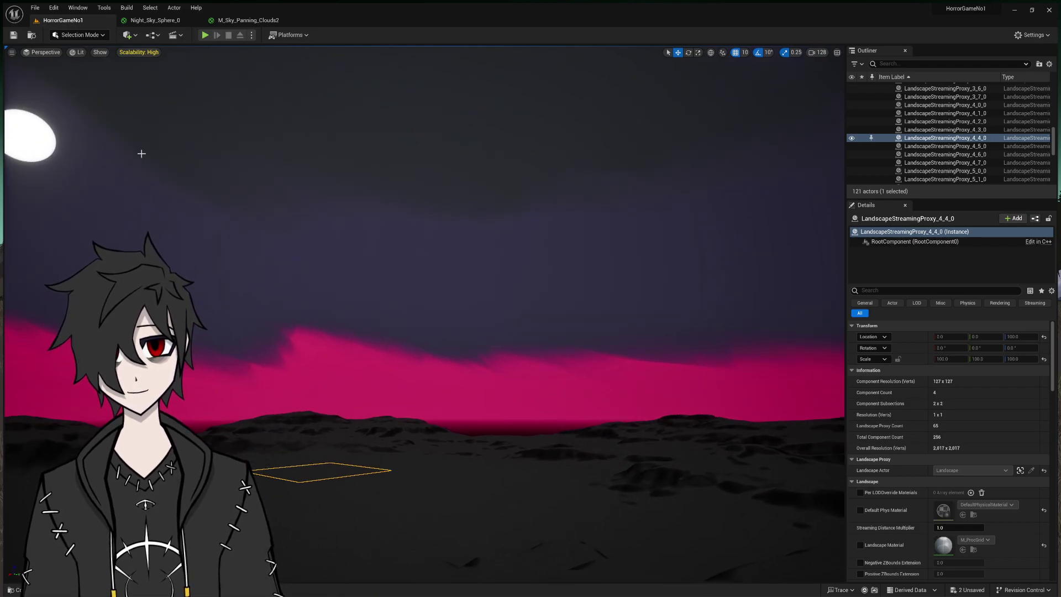
{"action": "left_click", "coordinate": [244, 20]}
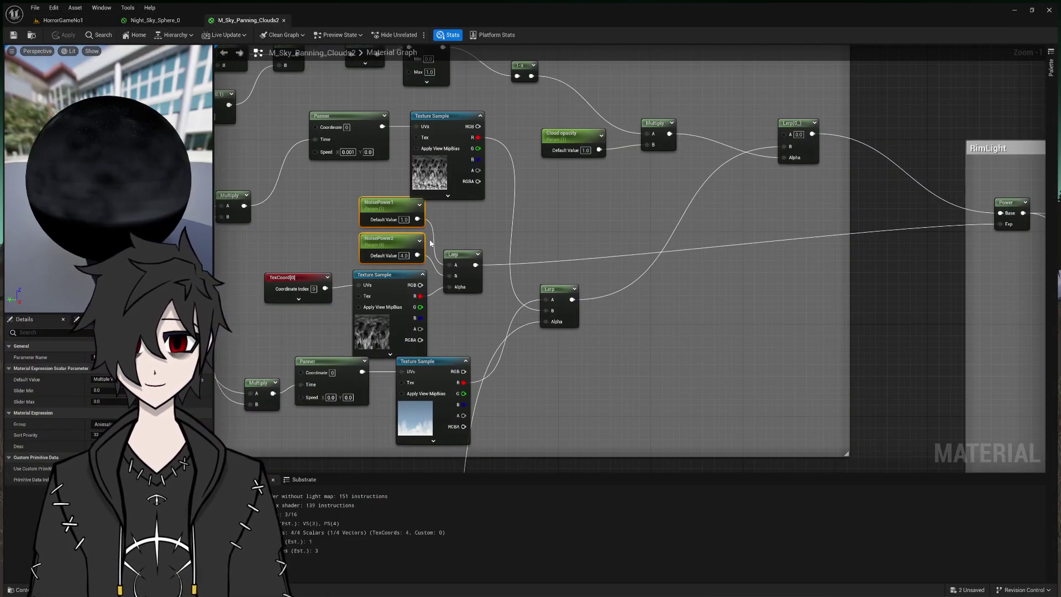
- Compare the M_Sky_Panning_Clouds2 and Night_Sky_Sphere_0 graphs, ending on Night_Sky_Sphere_0
{"action": "left_click", "coordinate": [154, 20]}
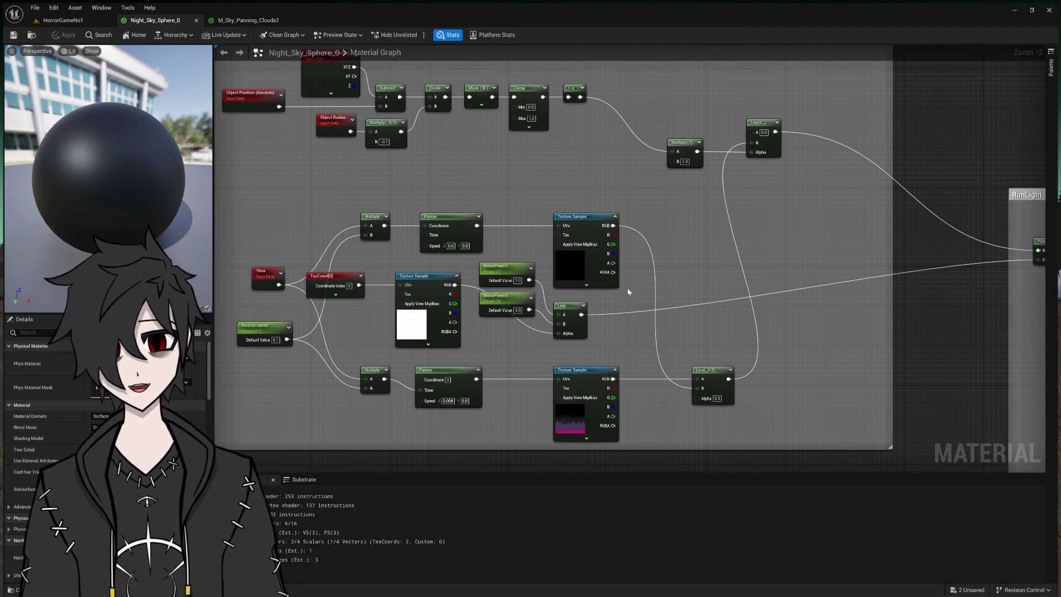
{"action": "left_click", "coordinate": [236, 20]}
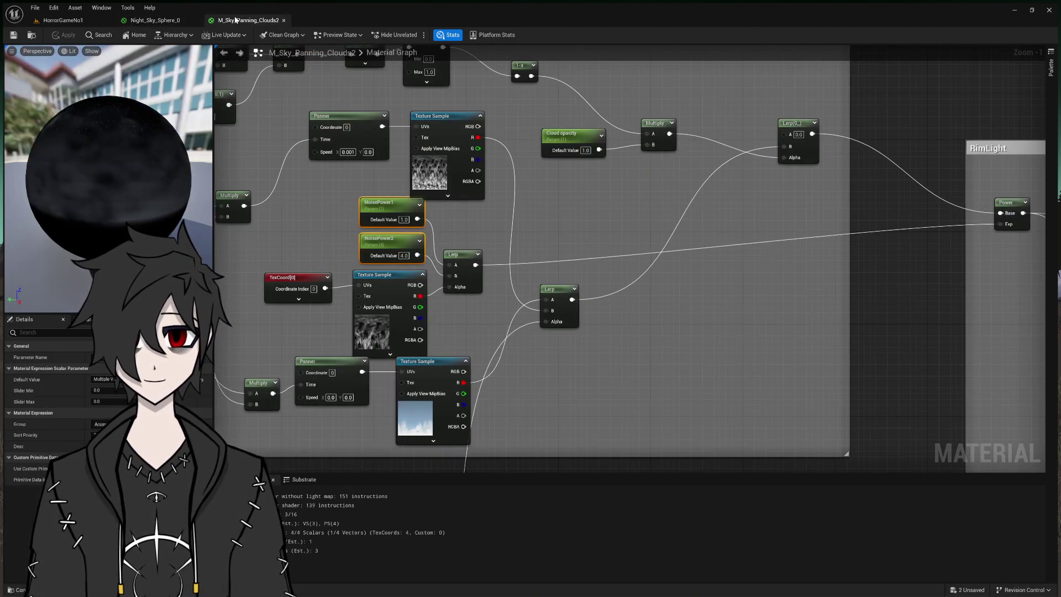
{"action": "left_click", "coordinate": [165, 19]}
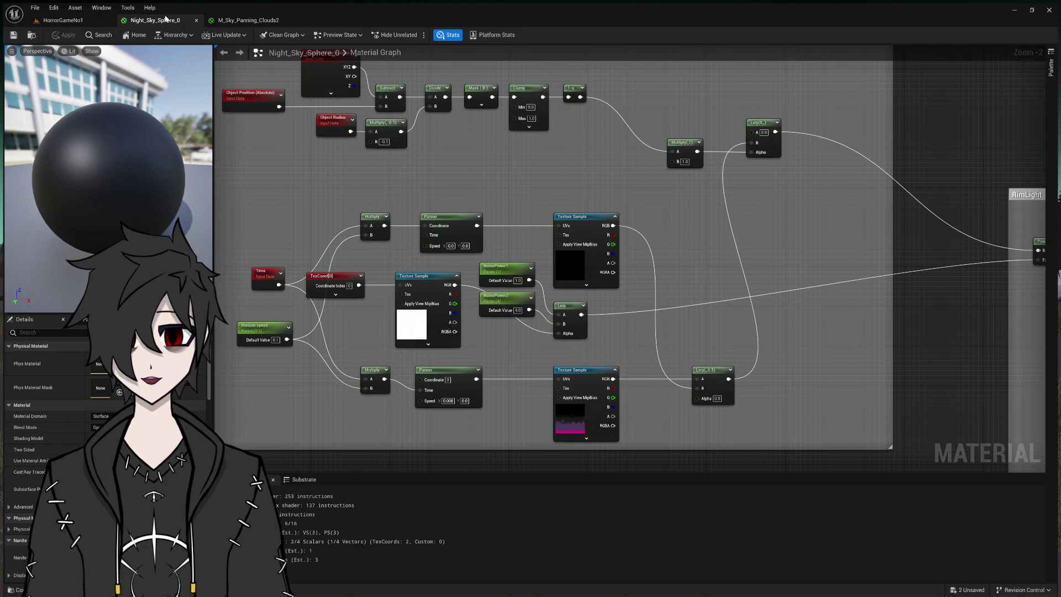
{"action": "left_click", "coordinate": [220, 21]}
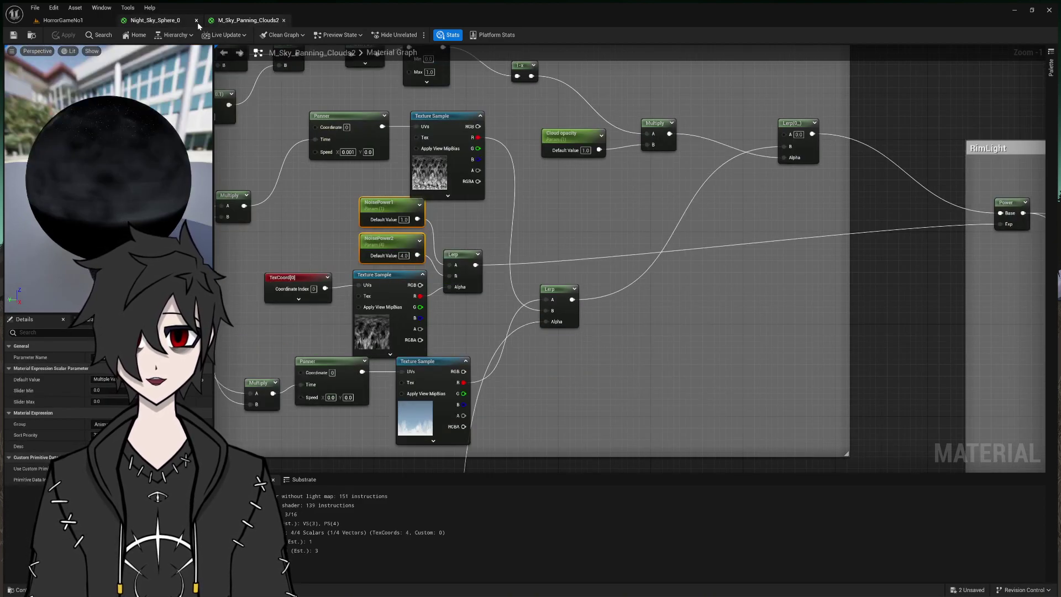
{"action": "left_click", "coordinate": [175, 21]}
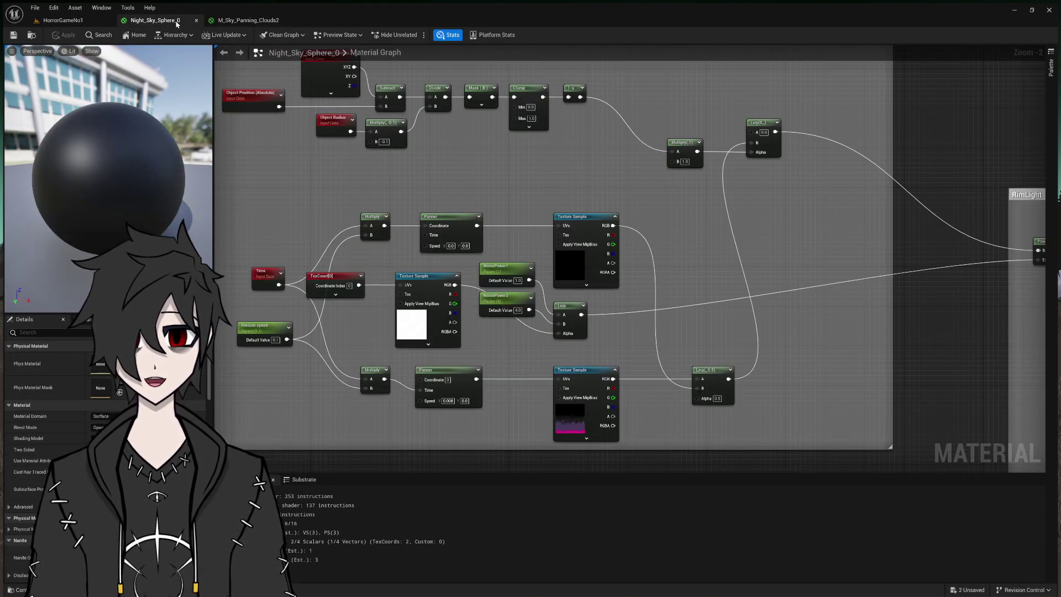
{"action": "scroll", "coordinate": [389, 199], "scroll_direction": "down", "scroll_amount": 3}
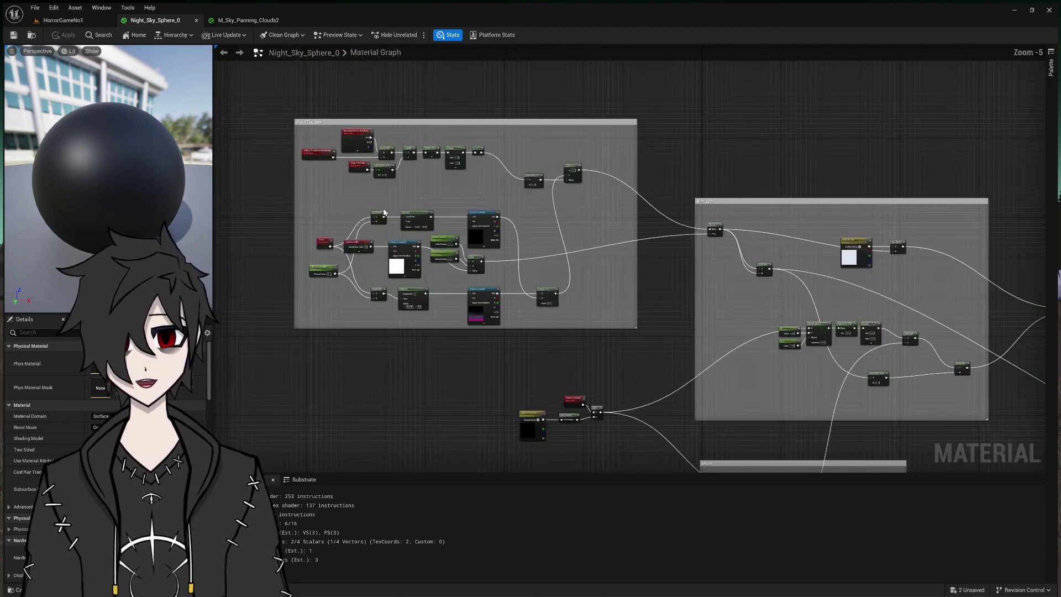
{"action": "scroll", "coordinate": [675, 280], "scroll_direction": "up", "scroll_amount": 2}
{"action": "scroll", "coordinate": [533, 223], "scroll_direction": "down", "scroll_amount": 2}
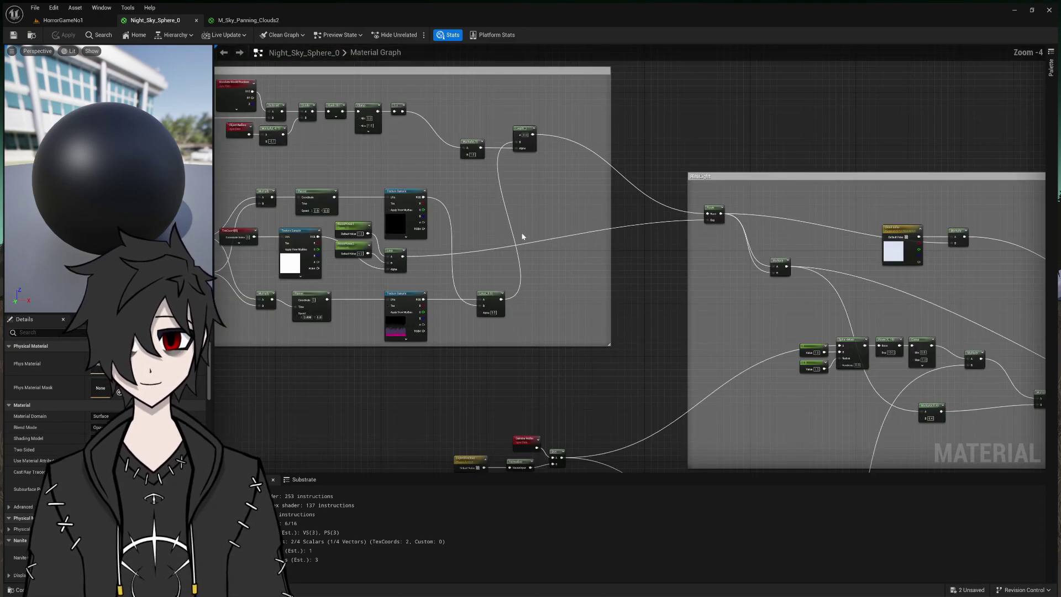
{"action": "left_click", "coordinate": [271, 22]}
{"action": "scroll", "coordinate": [463, 237], "scroll_direction": "down", "scroll_amount": 4}
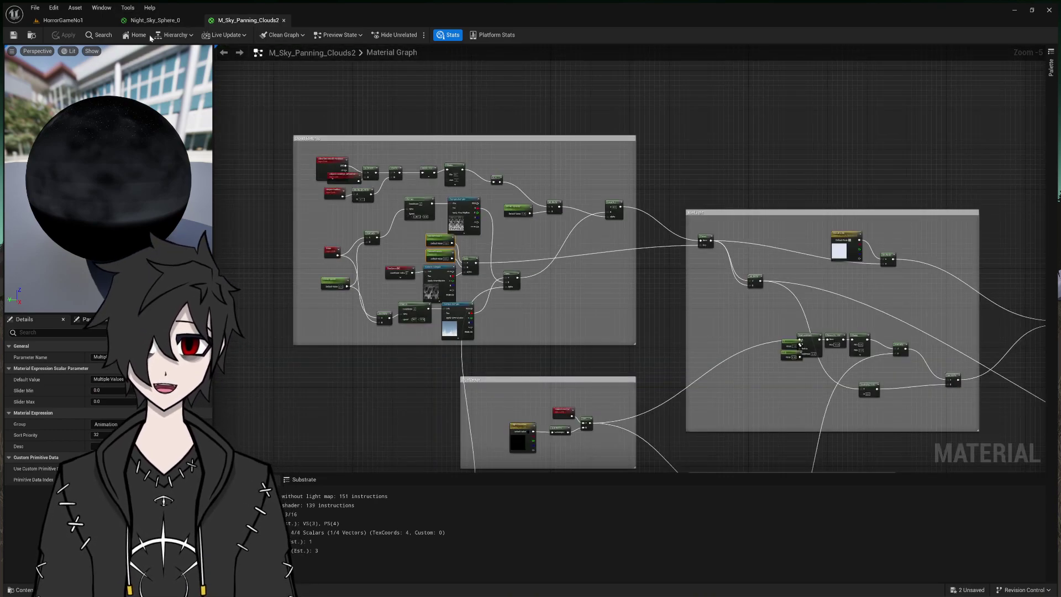
{"action": "scroll", "coordinate": [555, 180], "scroll_direction": "up", "scroll_amount": 3}
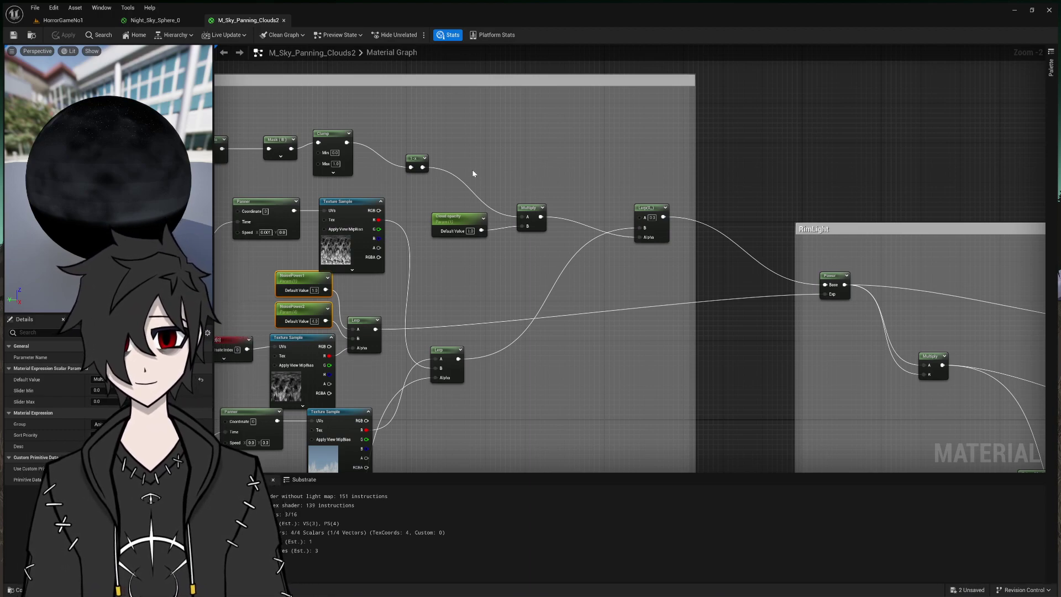
{"action": "left_click", "coordinate": [183, 22]}
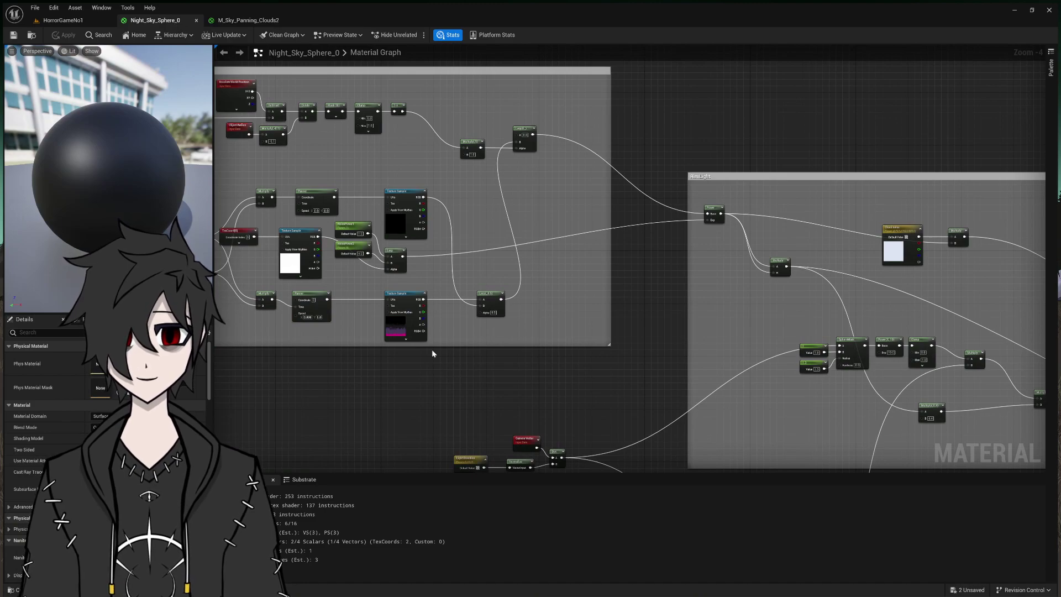
- Zoom over the Night_Sky_Sphere_0 network to review the NoisePower blend, then return to HorrorGameNo1
{"action": "scroll", "coordinate": [394, 223], "scroll_direction": "up", "scroll_amount": 2}
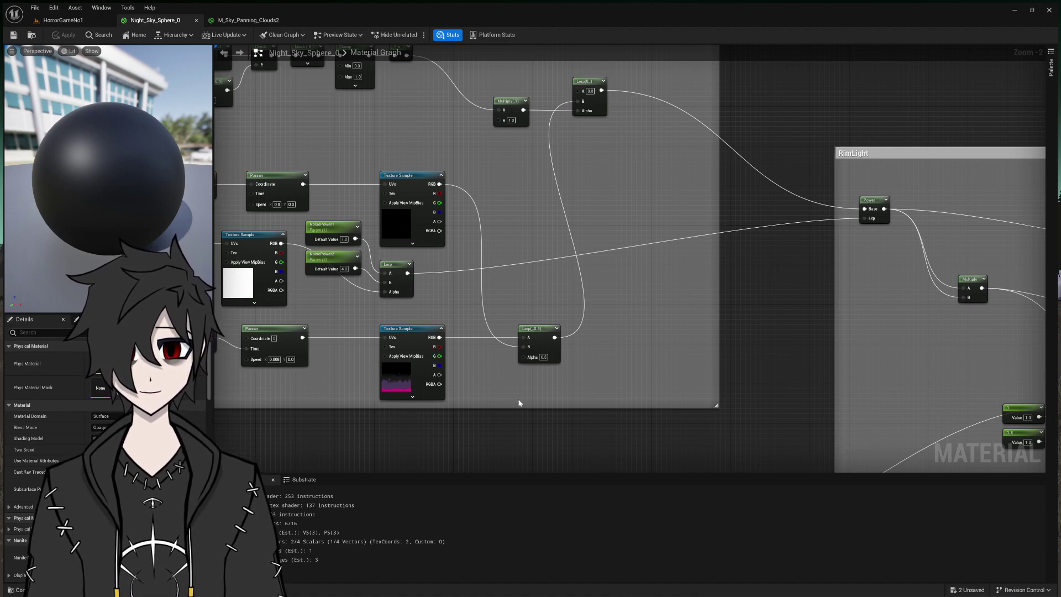
{"action": "scroll", "coordinate": [586, 364], "scroll_direction": "down", "scroll_amount": 7}
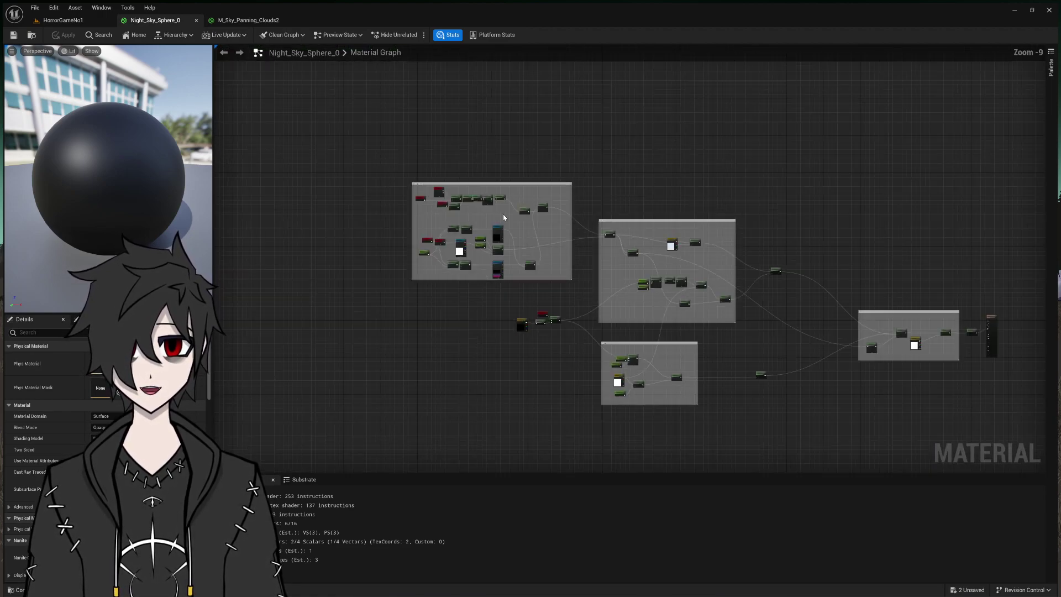
{"action": "scroll", "coordinate": [725, 291], "scroll_direction": "up", "scroll_amount": 1}
{"action": "scroll", "coordinate": [782, 266], "scroll_direction": "down", "scroll_amount": 2}
{"action": "scroll", "coordinate": [654, 236], "scroll_direction": "up", "scroll_amount": 2}
{"action": "scroll", "coordinate": [455, 135], "scroll_direction": "up", "scroll_amount": 1}
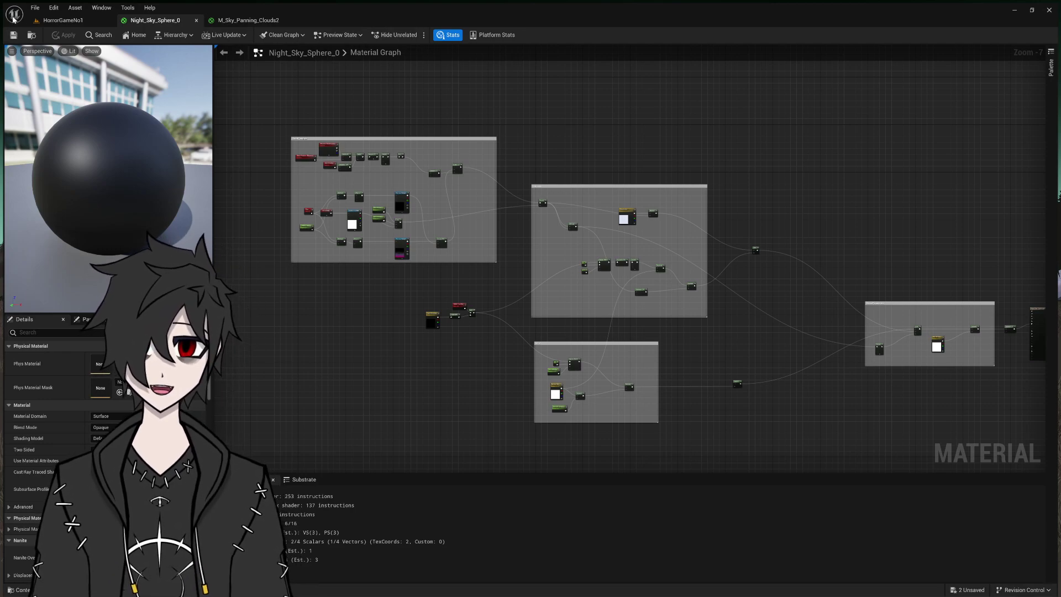
{"action": "left_click", "coordinate": [62, 20]}
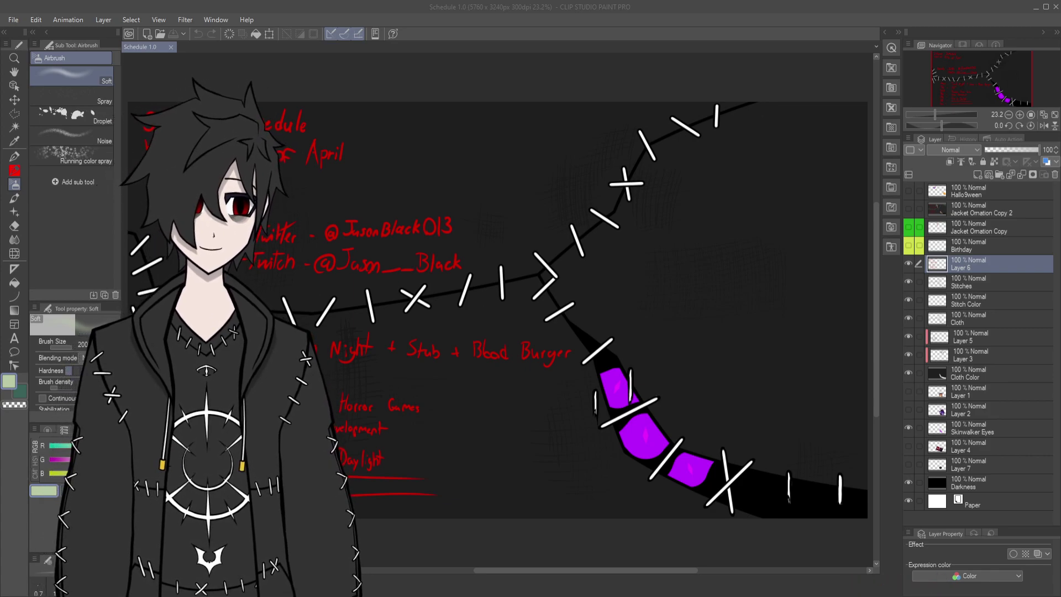
- Undo a stray airbrush dab and switch to the Turnip pen at a smaller brush size
{"action": "scroll", "coordinate": [335, 438], "scroll_direction": "up", "scroll_amount": 4}
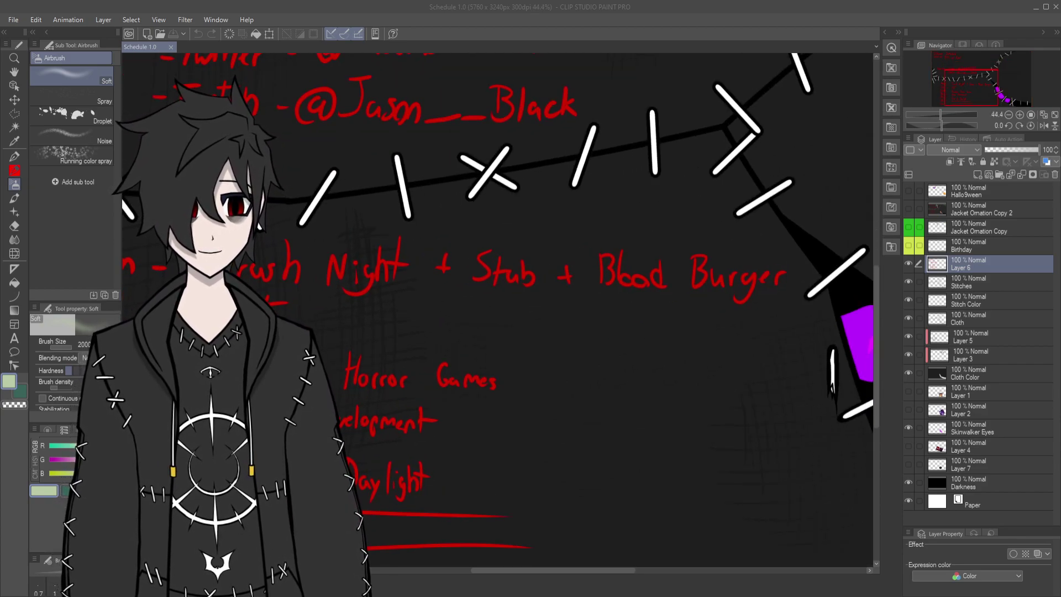
{"action": "left_click", "coordinate": [281, 381]}
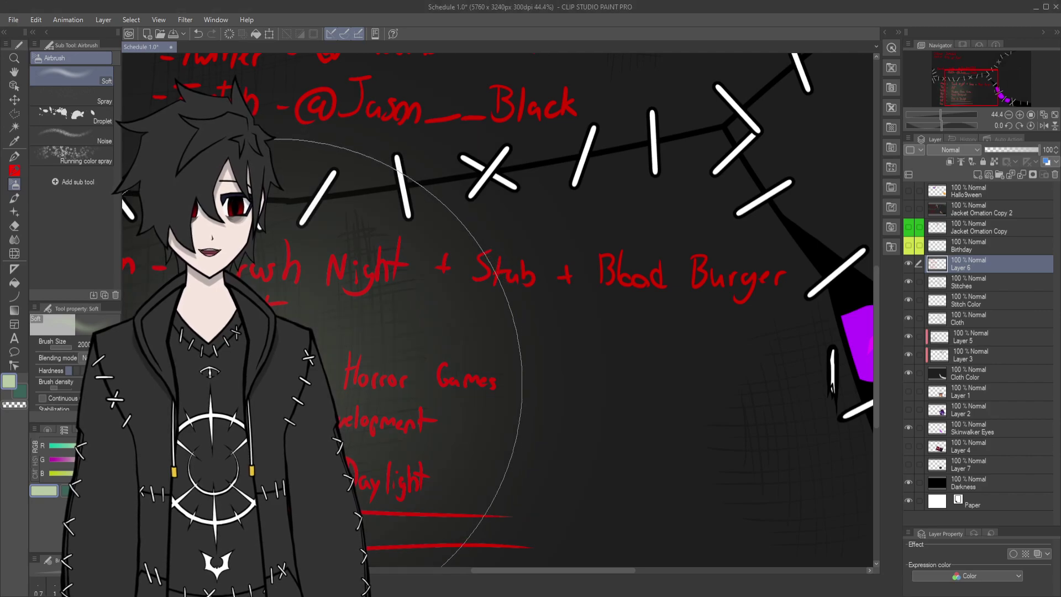
{"action": "key", "text": "ctrl+z"}
{"action": "key", "text": "p"}
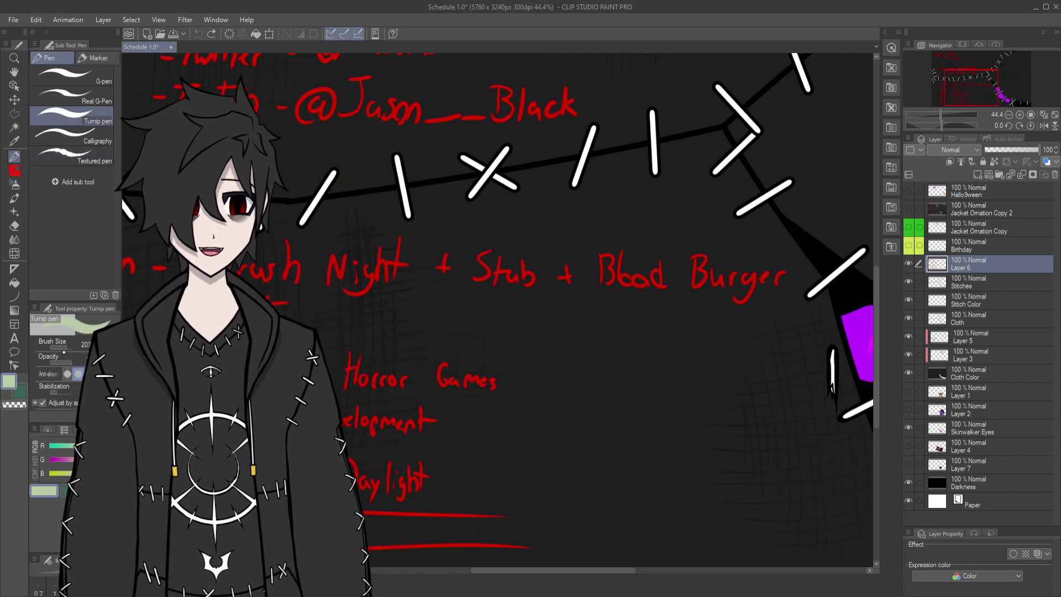
{"action": "mouse_move", "coordinate": [498, 310]}
{"action": "left_mouse_down", "text": "ctrl+alt"}
{"action": "mouse_move", "coordinate": [743, 311]}
{"action": "mouse_move", "coordinate": [481, 310]}
{"action": "left_mouse_up", "text": "ctrl+alt"}
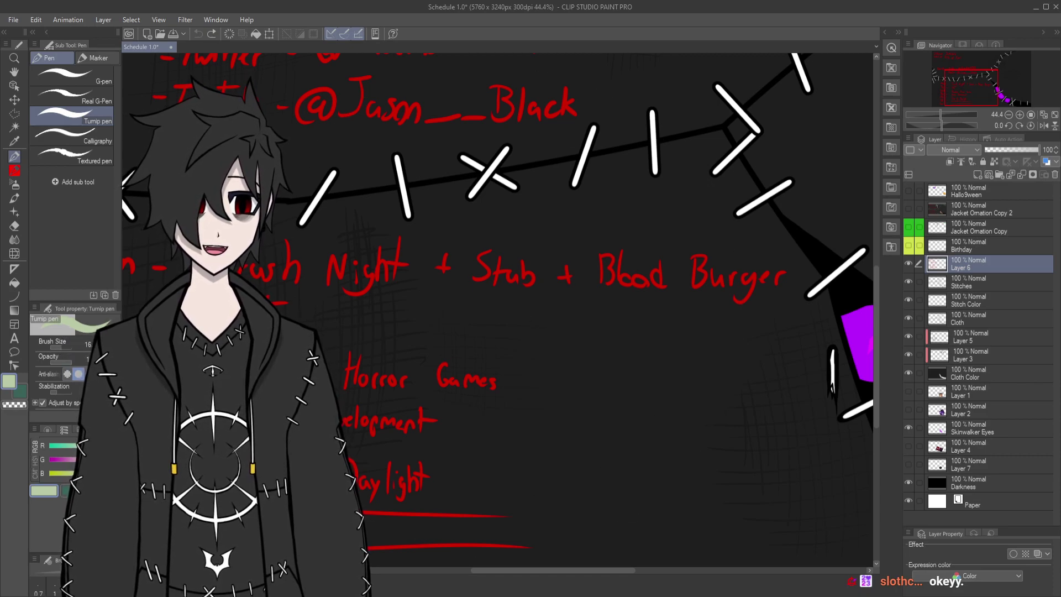
- Eyedrop the schedule lettering's red and test it with strokes over Horror Games, then undo them
{"action": "key", "text": "ctrl+y"}
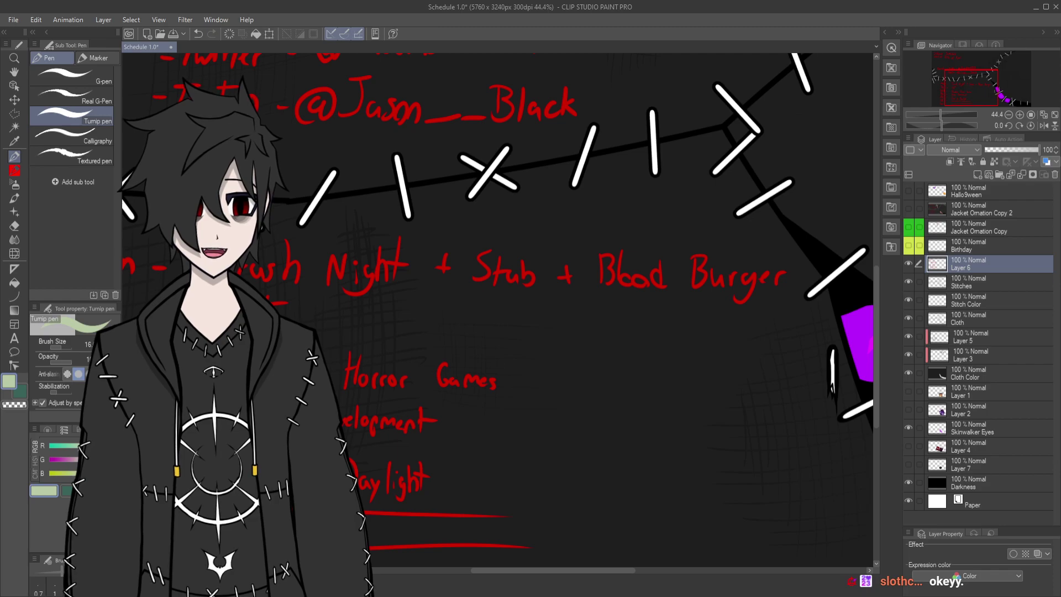
{"action": "key", "text": "ctrl+z"}
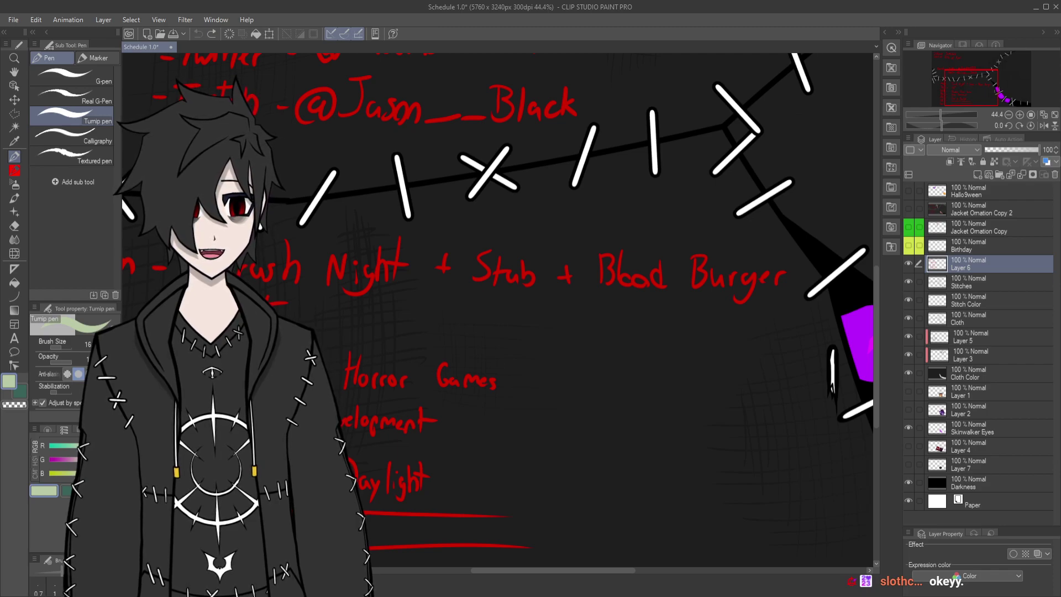
{"action": "key", "text": "ctrl+y"}
{"action": "key", "text": "ctrl+z"}
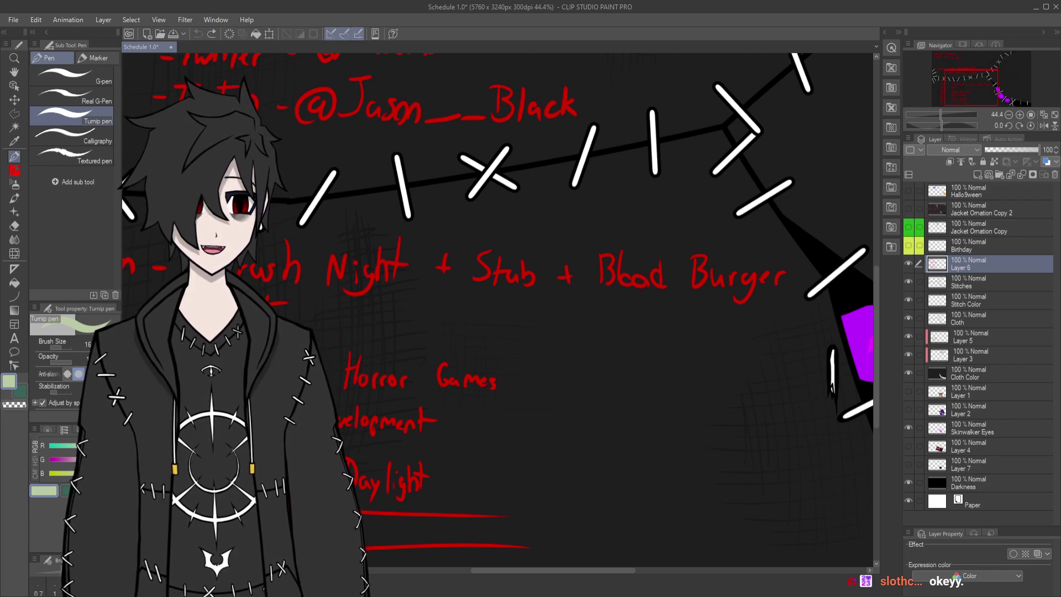
{"action": "right_click", "coordinate": [258, 334]}
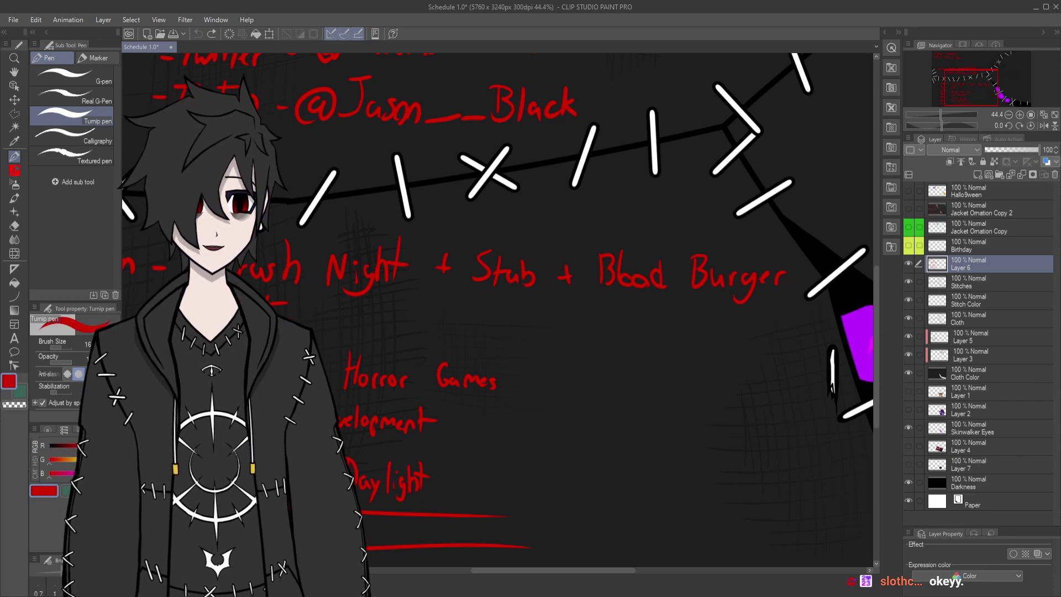
{"action": "key", "text": "ctrl+y"}
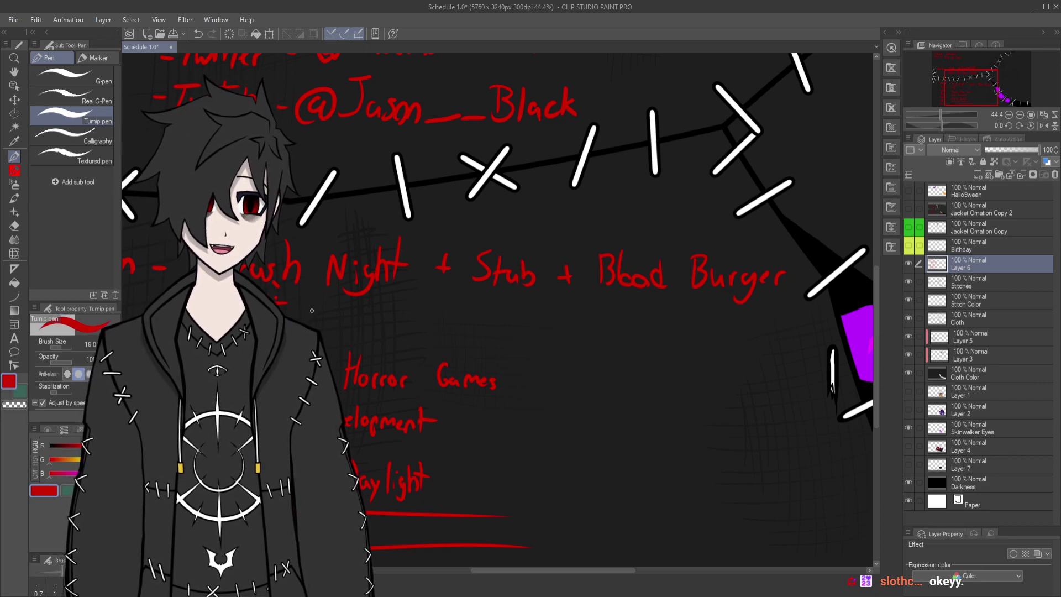
{"action": "mouse_move", "coordinate": [311, 310]}
{"action": "left_mouse_down"}
{"action": "mouse_move", "coordinate": [359, 332]}
{"action": "mouse_move", "coordinate": [442, 342]}
{"action": "mouse_move", "coordinate": [514, 314]}
{"action": "left_mouse_up"}
{"action": "left_click_drag", "start_coordinate": [580, 328], "coordinate": [605, 311]}
{"action": "key", "text": "ctrl+z"}
{"action": "key", "text": "ctrl+z"}
{"action": "key", "text": "ctrl+z"}
{"action": "key", "text": "ctrl+z"}
{"action": "key", "text": "ctrl+z"}
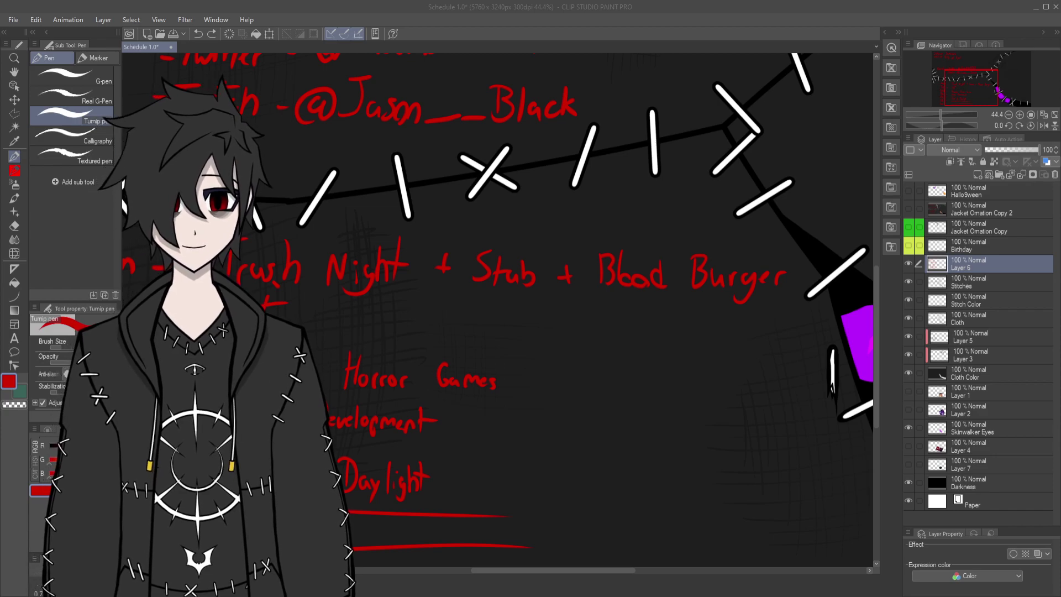
{"action": "mouse_move", "coordinate": [491, 464]}
{"action": "left_mouse_down"}
{"action": "mouse_move", "coordinate": [547, 501]}
{"action": "mouse_move", "coordinate": [620, 479]}
{"action": "left_mouse_up"}
{"action": "left_click_drag", "start_coordinate": [577, 482], "coordinate": [594, 480]}
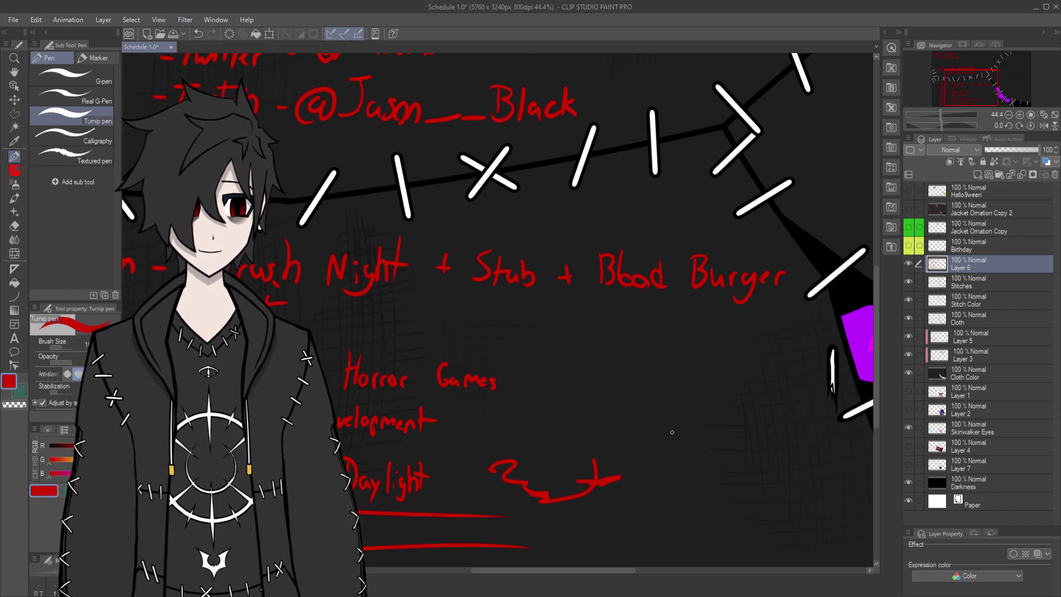
{"action": "mouse_move", "coordinate": [658, 427]}
{"action": "left_mouse_down"}
{"action": "mouse_move", "coordinate": [544, 440]}
{"action": "mouse_move", "coordinate": [526, 409]}
{"action": "mouse_move", "coordinate": [591, 420]}
{"action": "mouse_move", "coordinate": [536, 449]}
{"action": "mouse_move", "coordinate": [693, 501]}
{"action": "mouse_move", "coordinate": [597, 489]}
{"action": "mouse_move", "coordinate": [584, 497]}
{"action": "mouse_move", "coordinate": [619, 502]}
{"action": "mouse_move", "coordinate": [558, 509]}
{"action": "mouse_move", "coordinate": [613, 509]}
{"action": "mouse_move", "coordinate": [586, 514]}
{"action": "mouse_move", "coordinate": [616, 517]}
{"action": "mouse_move", "coordinate": [639, 535]}
{"action": "mouse_move", "coordinate": [587, 547]}
{"action": "mouse_move", "coordinate": [597, 537]}
{"action": "mouse_move", "coordinate": [573, 537]}
{"action": "left_mouse_up"}
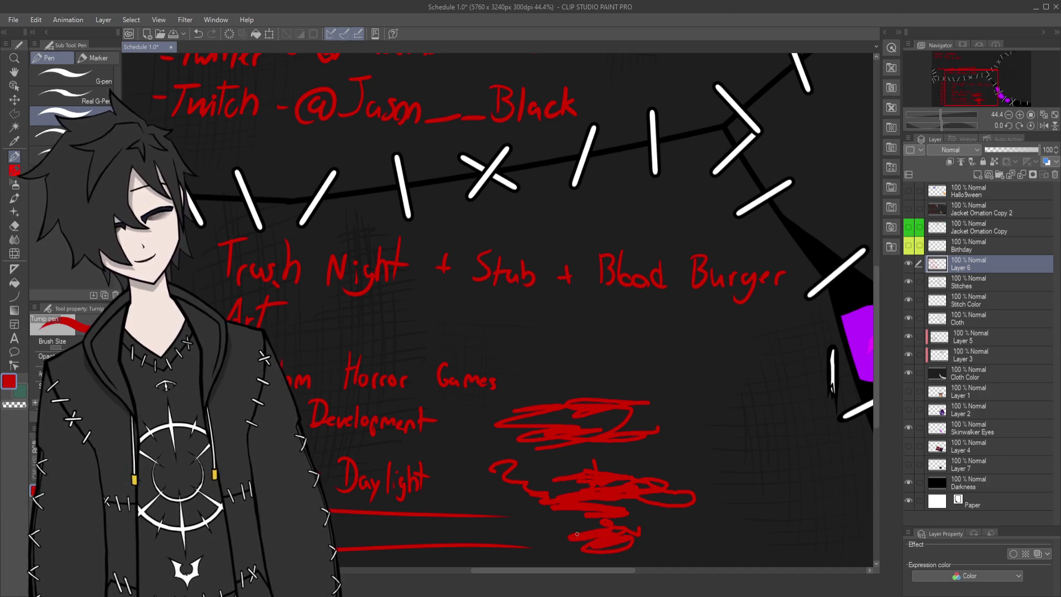
{"action": "key", "text": "ctrl+z"}
{"action": "key", "text": "ctrl+z"}
{"action": "key", "text": "ctrl+z"}
{"action": "key", "text": "ctrl+z"}
{"action": "key", "text": "ctrl+z"}
{"action": "key", "text": "ctrl+z"}
{"action": "key", "text": "ctrl+z"}
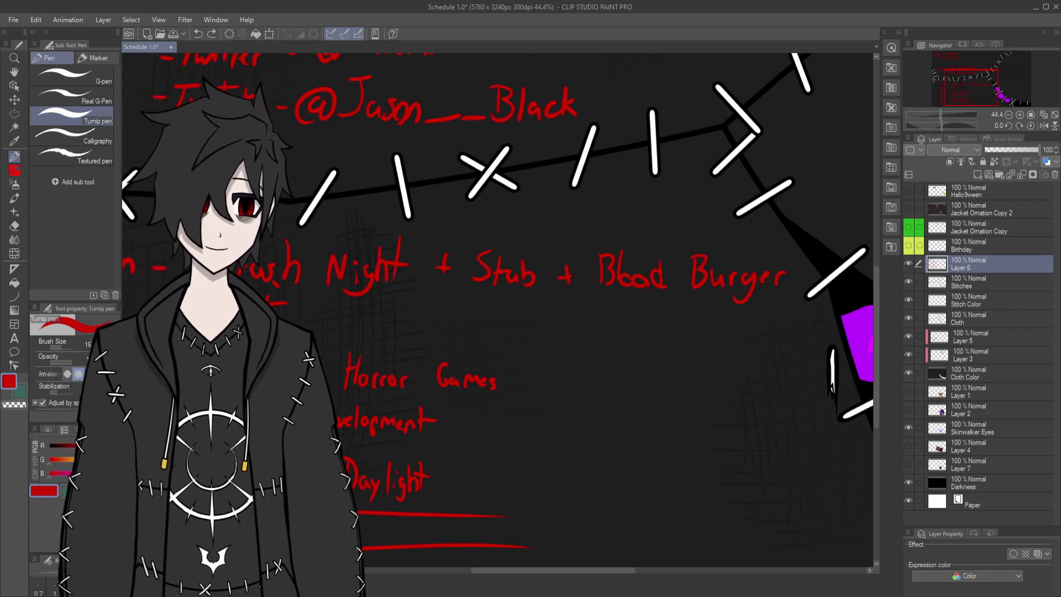
{"action": "key", "text": "ctrl+z"}
{"action": "scroll", "coordinate": [354, 243], "scroll_direction": "up", "scroll_amount": 1}
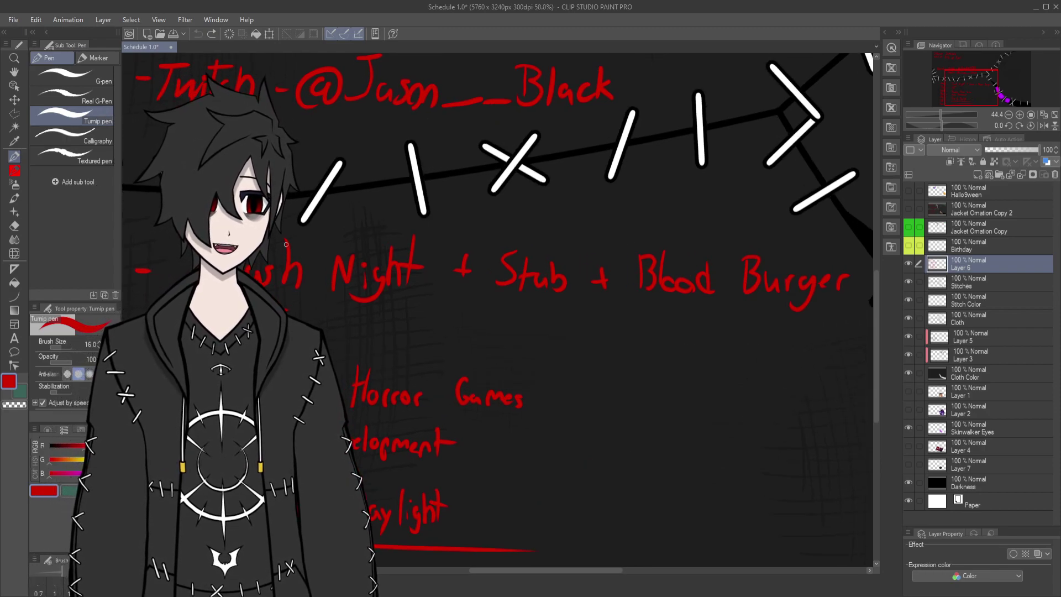
{"action": "scroll", "coordinate": [338, 276], "scroll_direction": "down", "scroll_amount": 4}
{"action": "scroll", "coordinate": [296, 130], "scroll_direction": "up", "scroll_amount": 3}
{"action": "scroll", "coordinate": [409, 337], "scroll_direction": "down", "scroll_amount": 3}
{"action": "scroll", "coordinate": [328, 113], "scroll_direction": "up", "scroll_amount": 2}
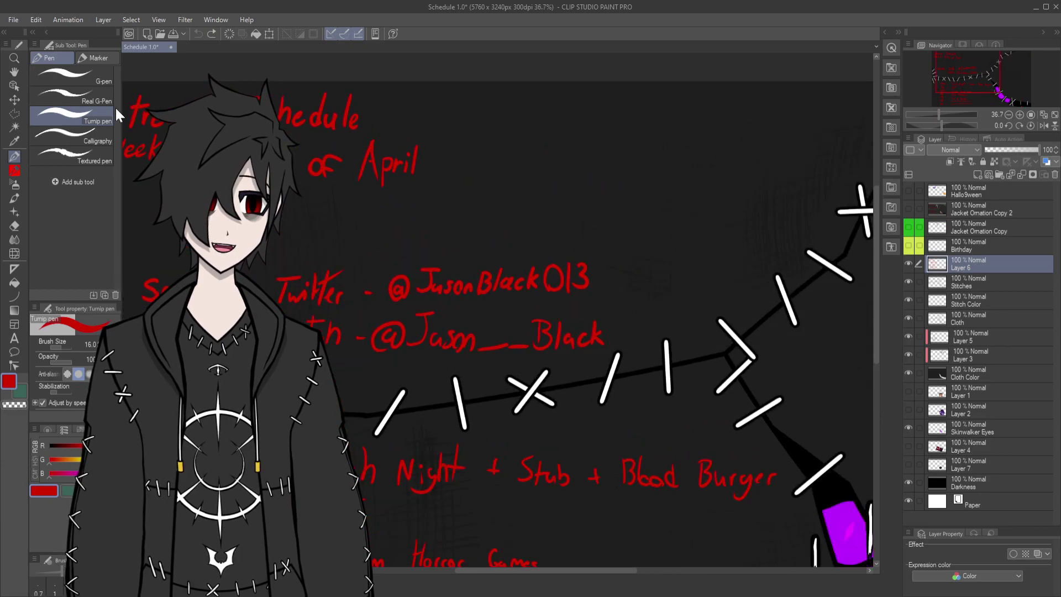
{"action": "scroll", "coordinate": [136, 117], "scroll_direction": "up", "scroll_amount": 3}
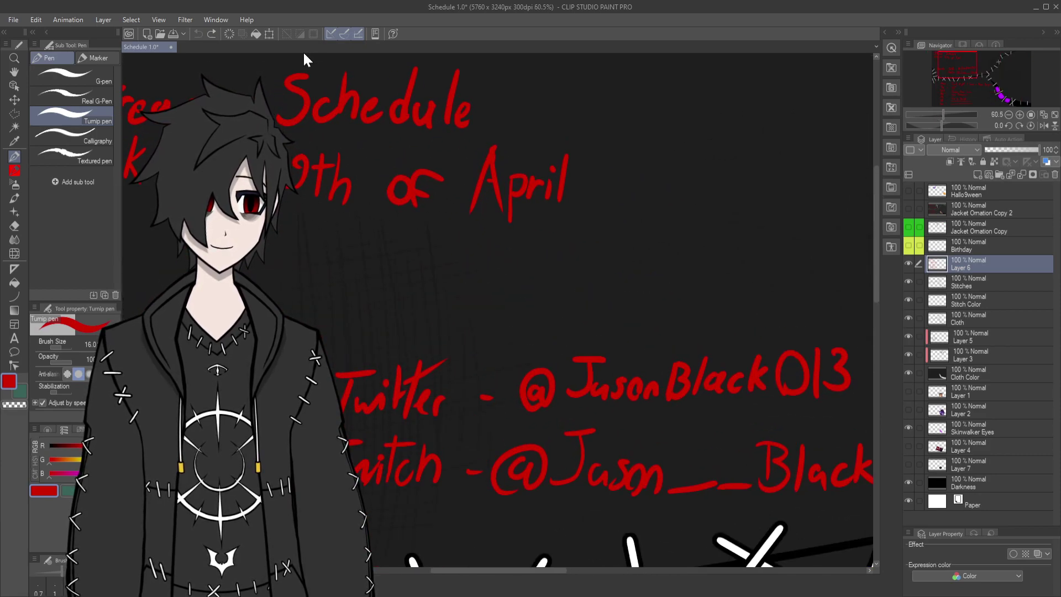
{"action": "scroll", "coordinate": [237, 124], "scroll_direction": "down", "scroll_amount": 3}
{"action": "scroll", "coordinate": [226, 117], "scroll_direction": "down", "scroll_amount": 7}
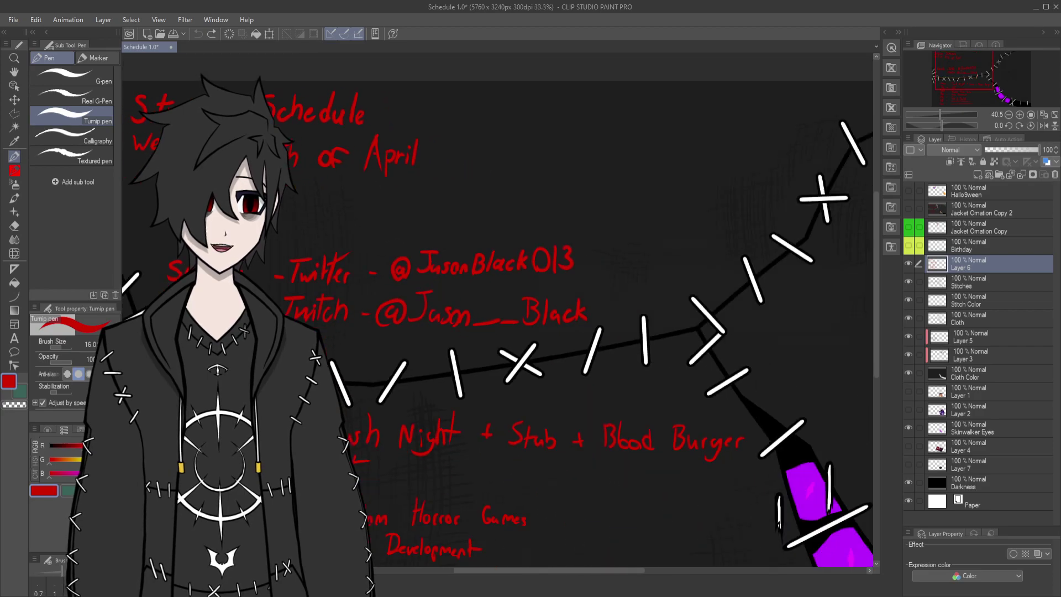
{"action": "scroll", "coordinate": [210, 139], "scroll_direction": "up", "scroll_amount": 2}
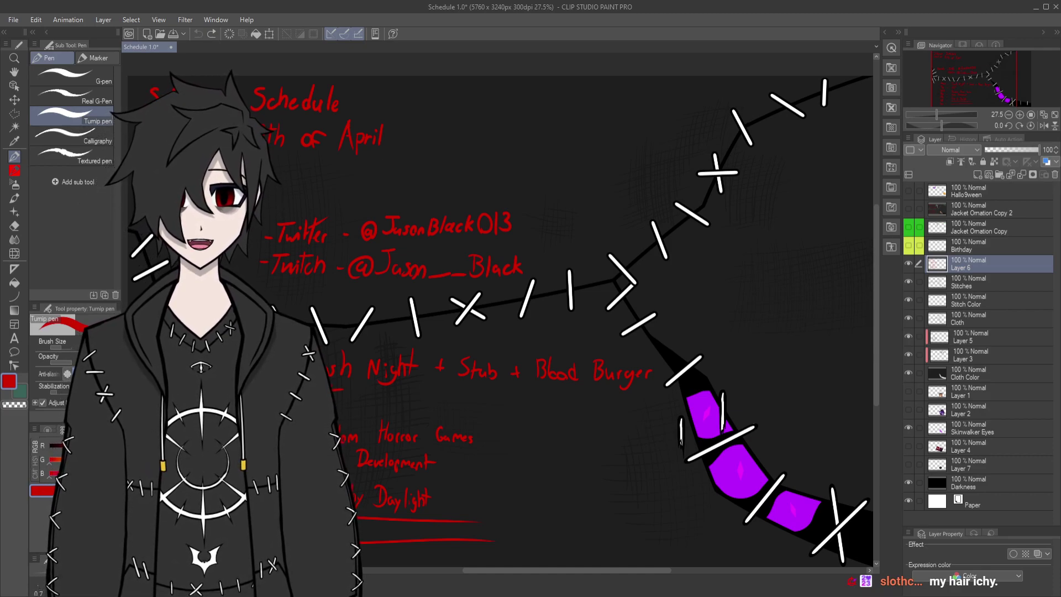
{"action": "scroll", "coordinate": [220, 111], "scroll_direction": "up", "scroll_amount": 6}
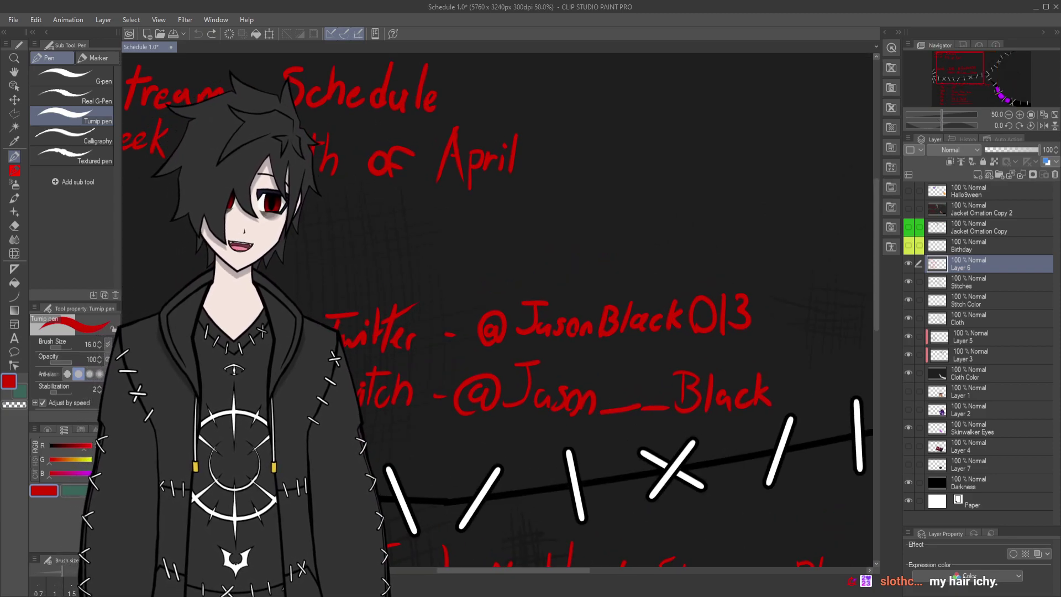
{"action": "key", "text": "ctrl+y"}
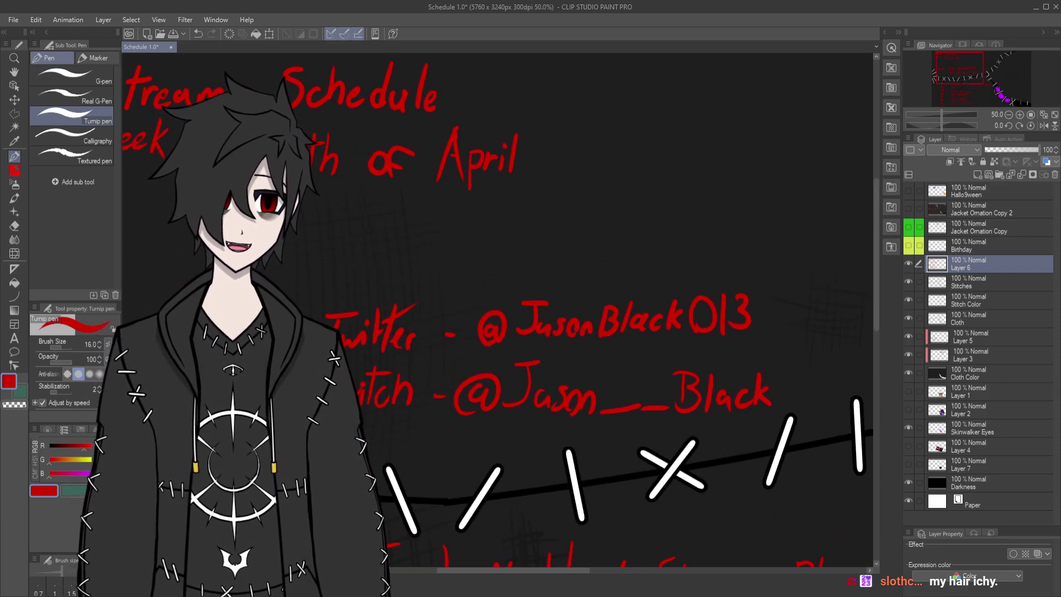
{"action": "key", "text": "ctrl+z"}
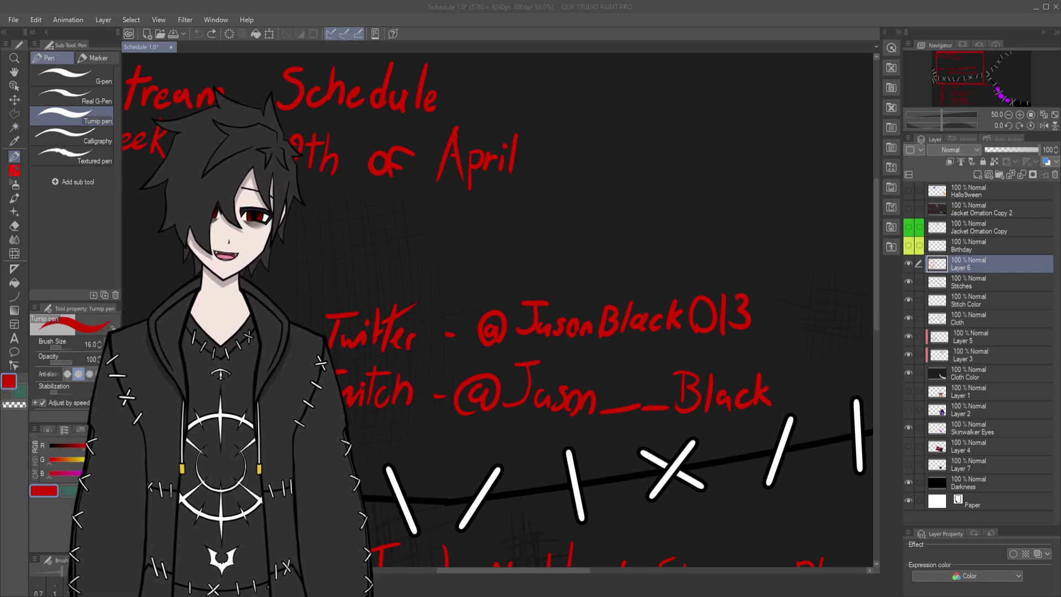
{"action": "left_click", "coordinate": [17, 24]}
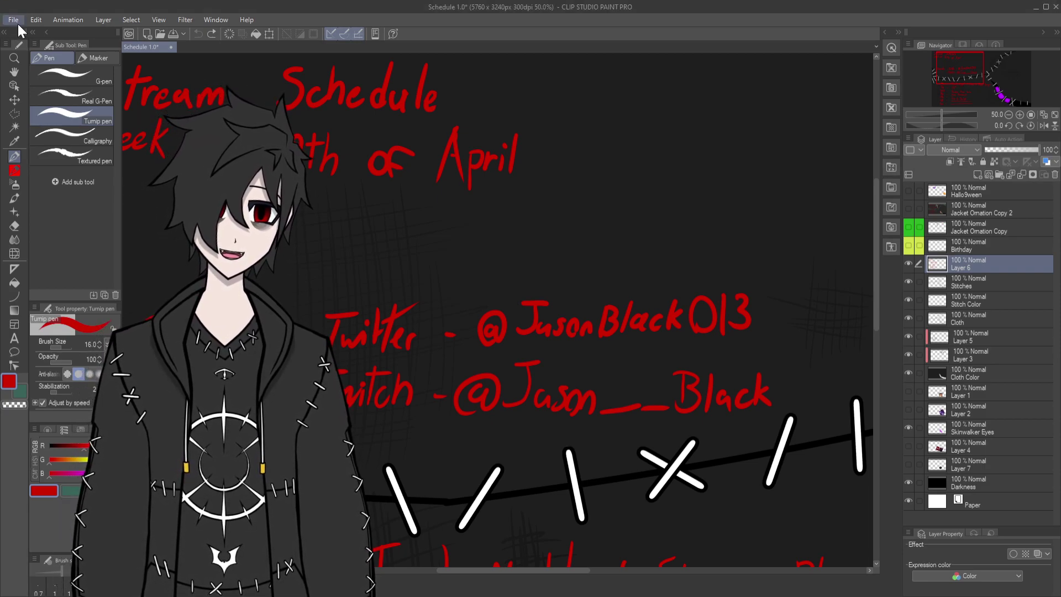
{"action": "left_click", "coordinate": [395, 7]}
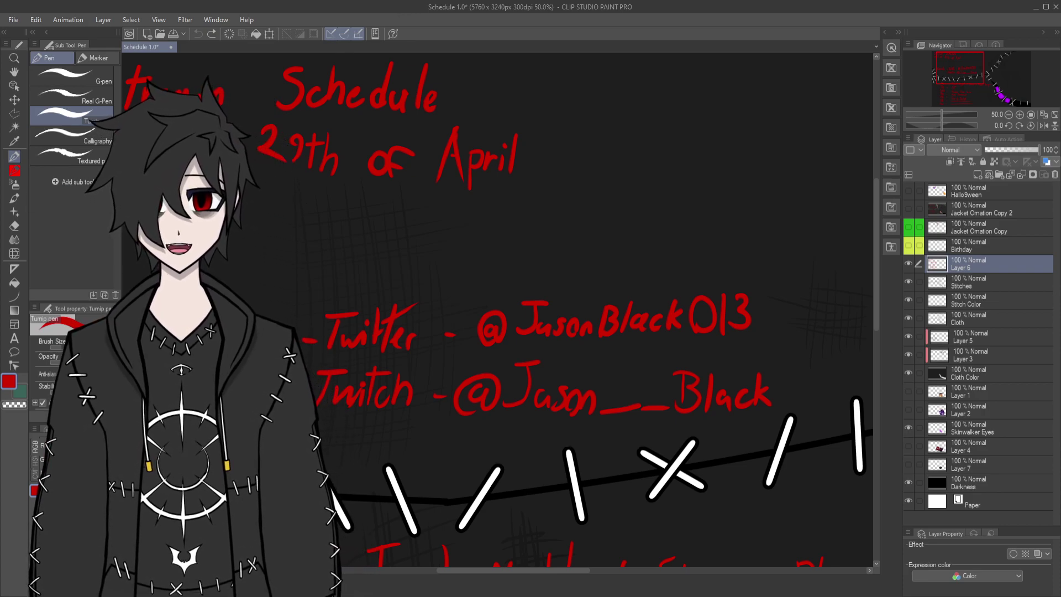
{"action": "key", "text": "alt+Tab"}
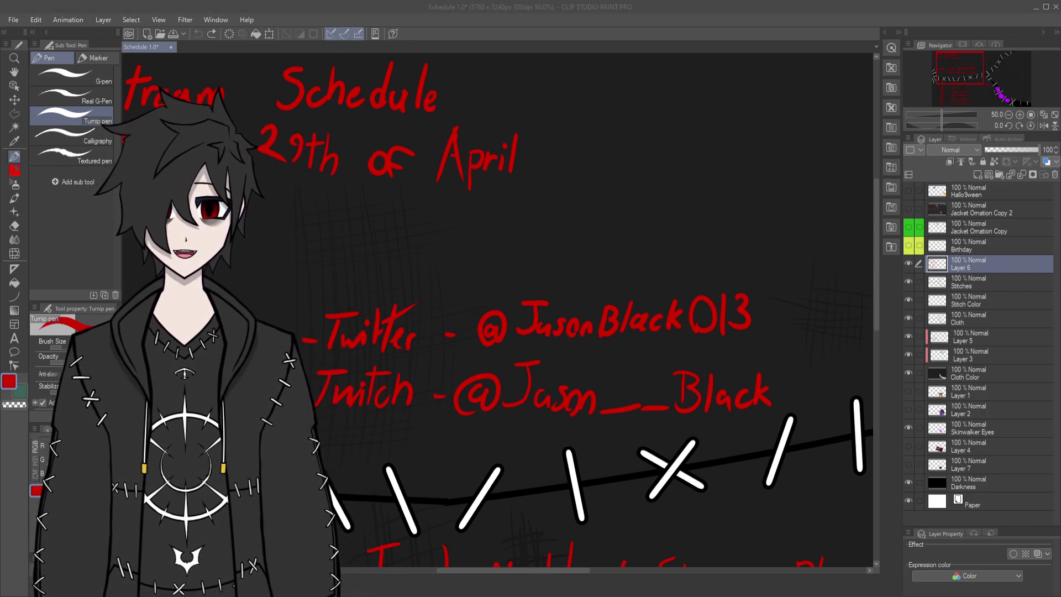